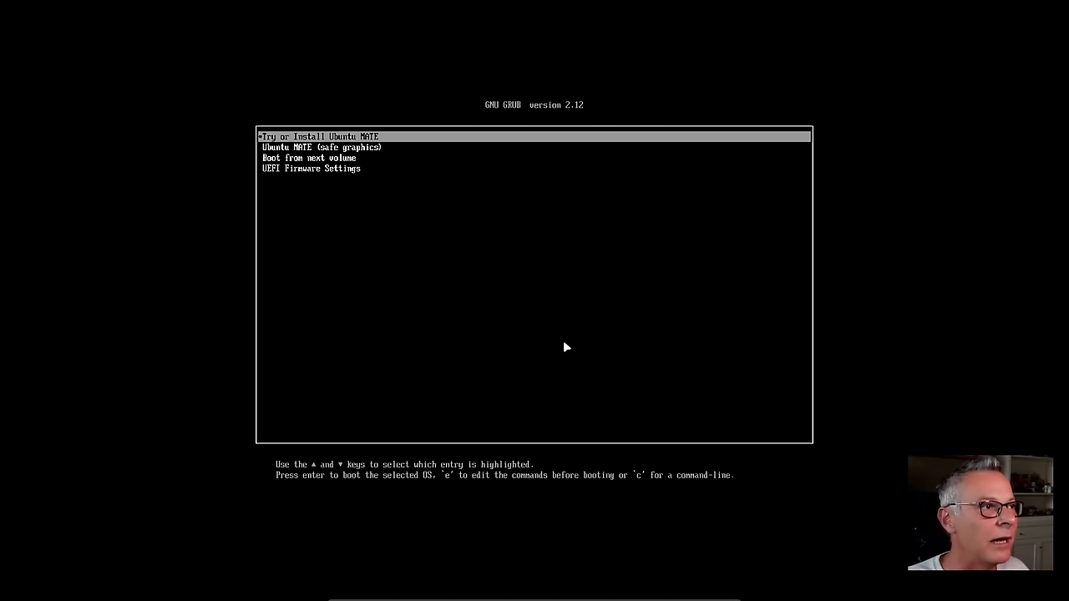
# Step: Boot the "Try or Install Ubuntu MATE" entry and set the installer language to Italiano
pyautogui.press('Return')
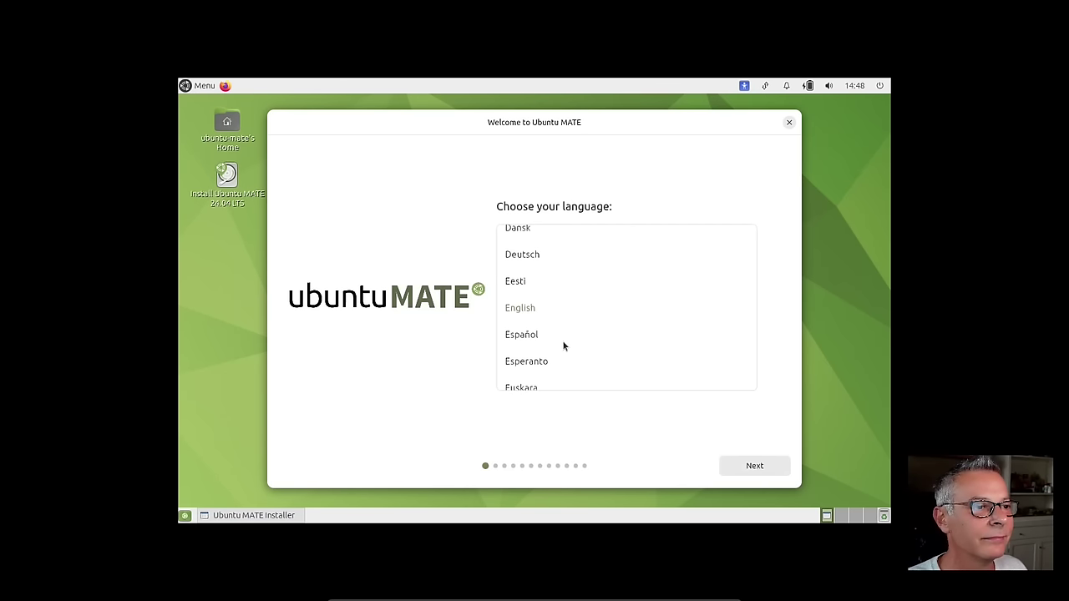
pyautogui.scroll(-3, 611, 324)
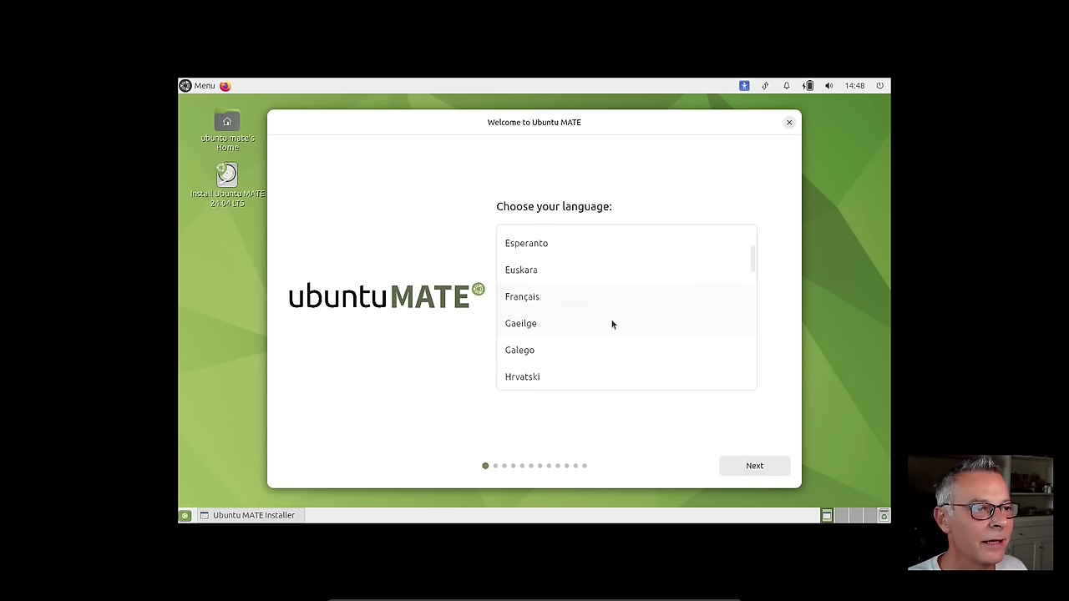
pyautogui.scroll(-3, 612, 324)
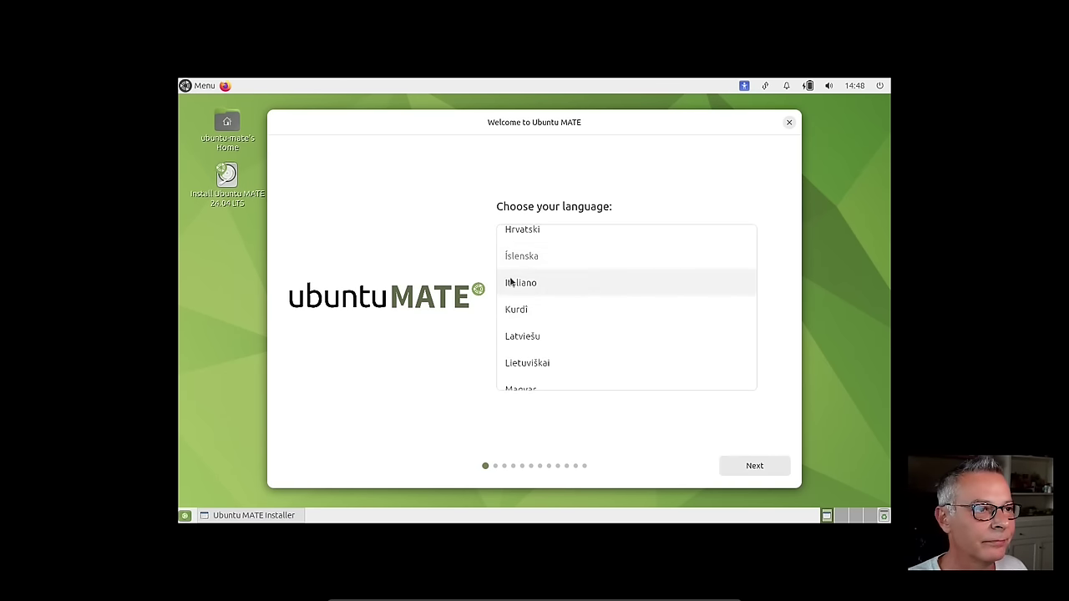
pyautogui.click(511, 282)
pyautogui.click(755, 469)
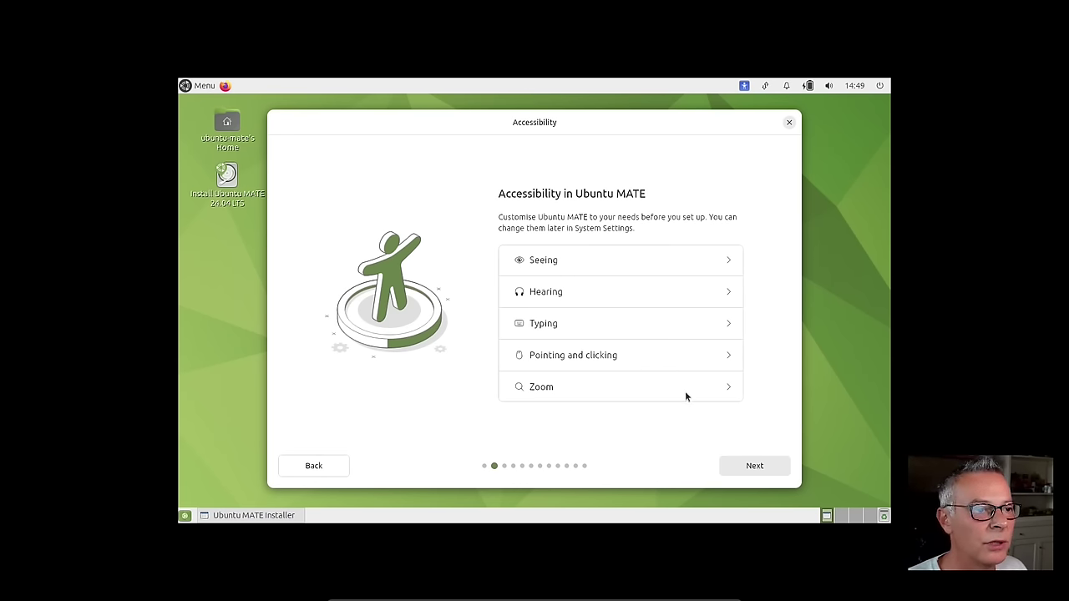
# Step: Accept the default accessibility settings, the Italiana keyboard layout and the wired network connection
pyautogui.click(759, 466)
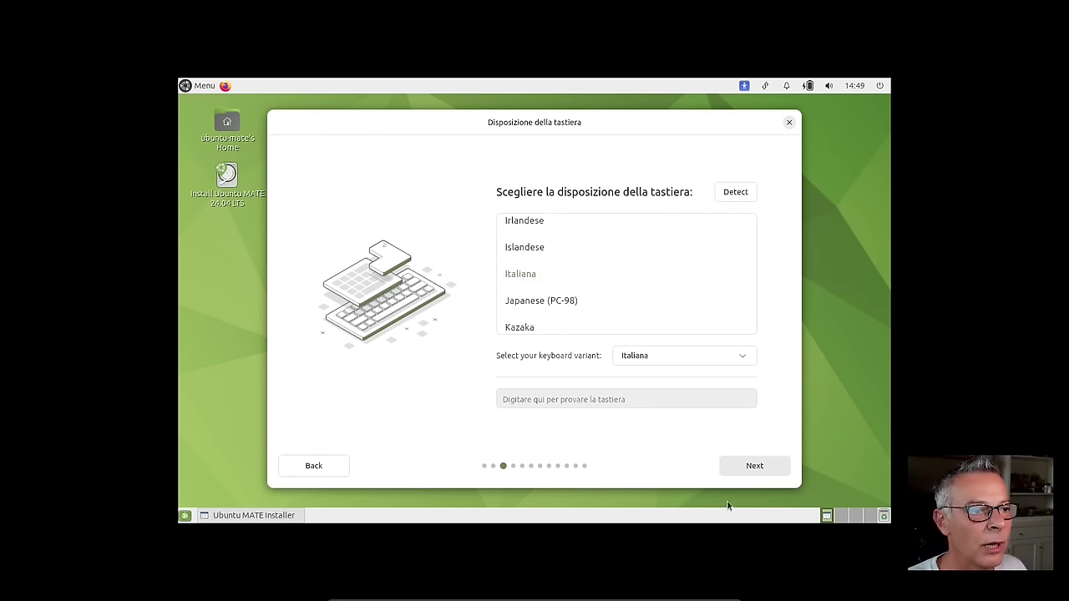
pyautogui.click(764, 467)
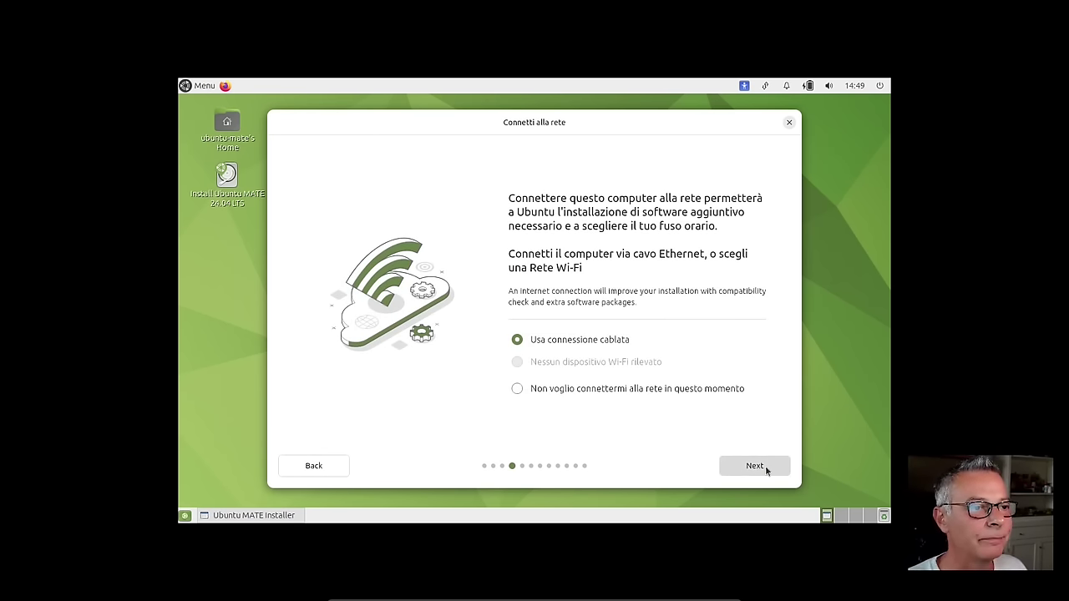
pyautogui.click(766, 468)
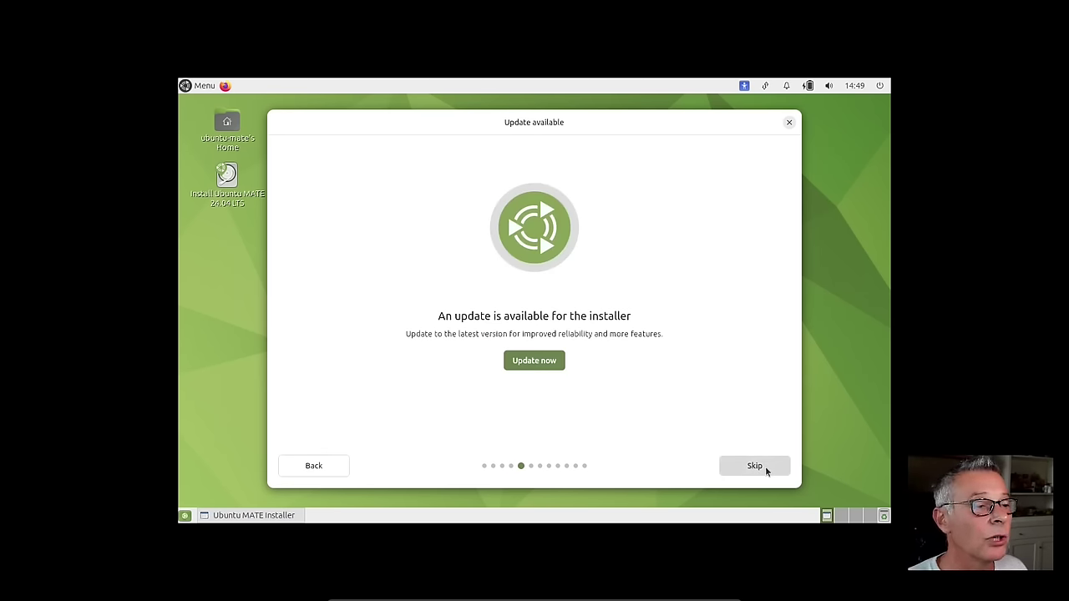
# Step: Update the installer to the latest version, close it and relaunch Install Ubuntu MATE 24.04 LTS
pyautogui.click(531, 364)
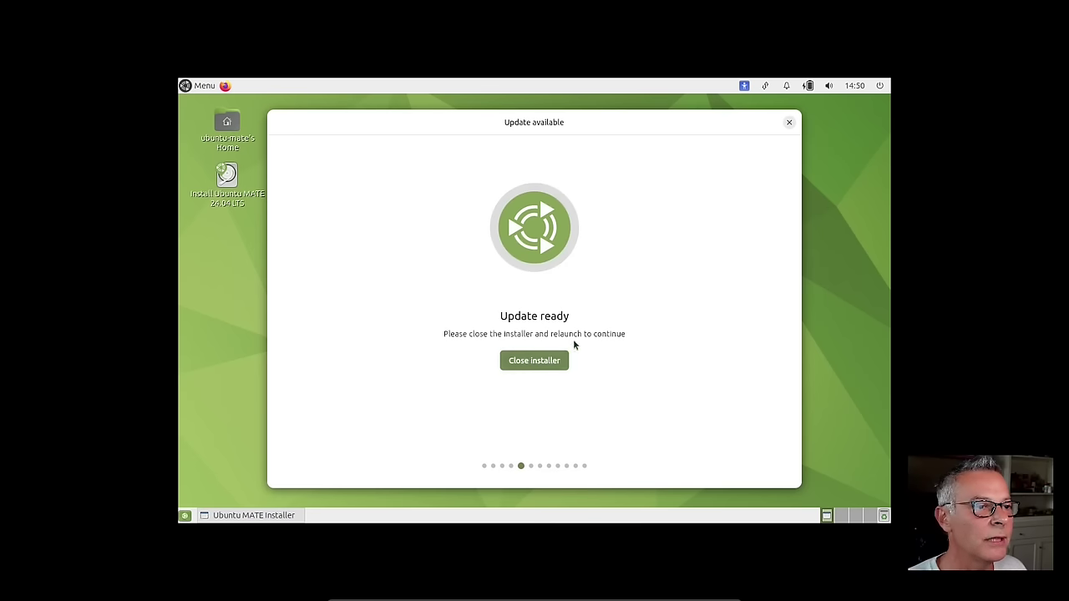
pyautogui.click(537, 368)
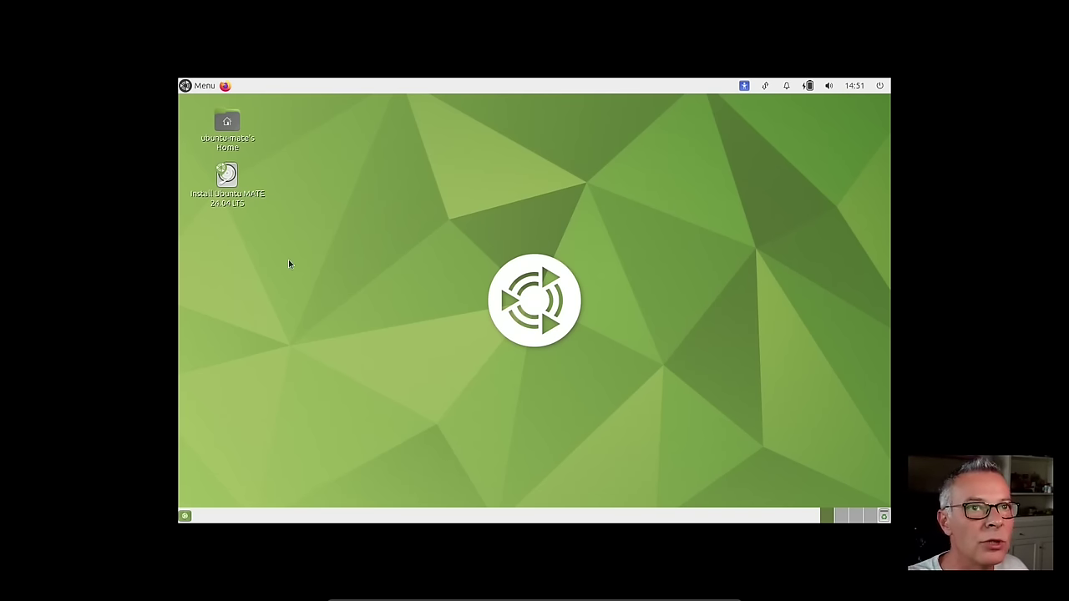
pyautogui.click(220, 198)
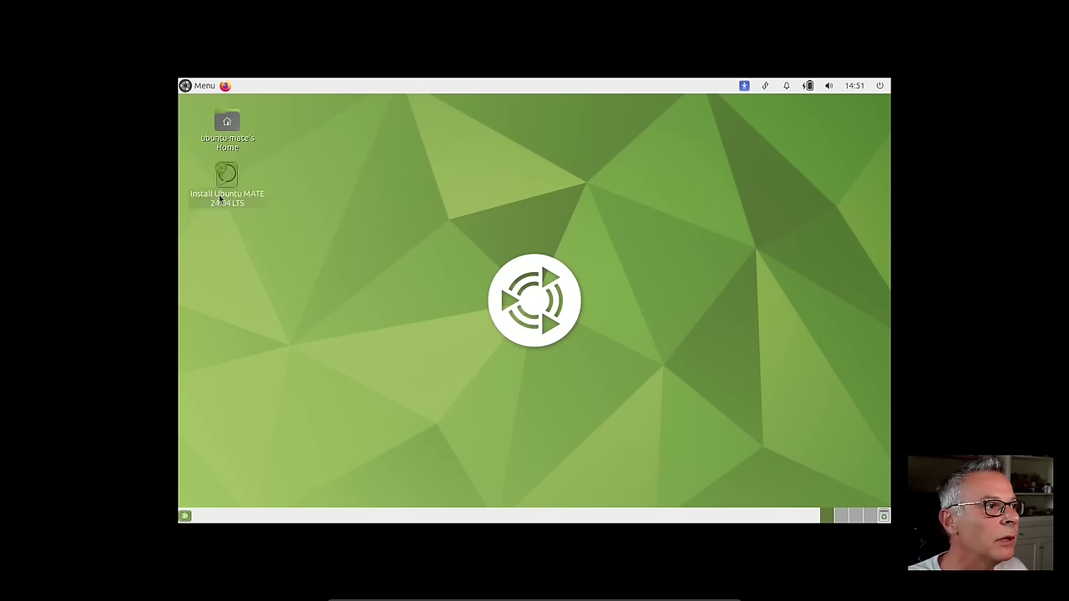
pyautogui.doubleClick(220, 198)
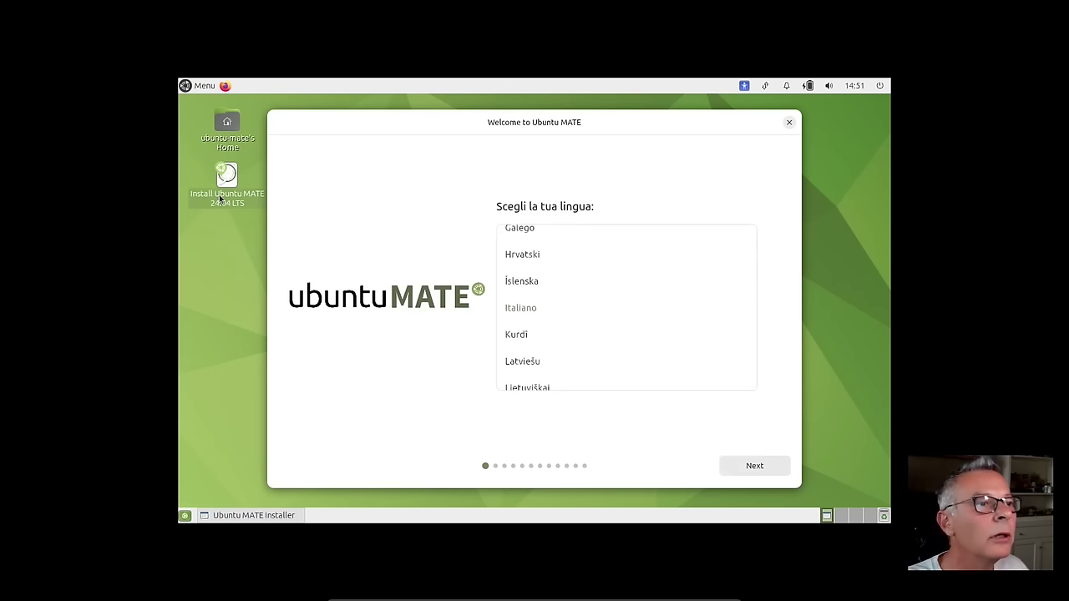
# Step: In the relaunched installer, keep Italiano, the default accessibility settings, the Italiana keyboard and "Usa connessione cablata"
pyautogui.click(749, 465)
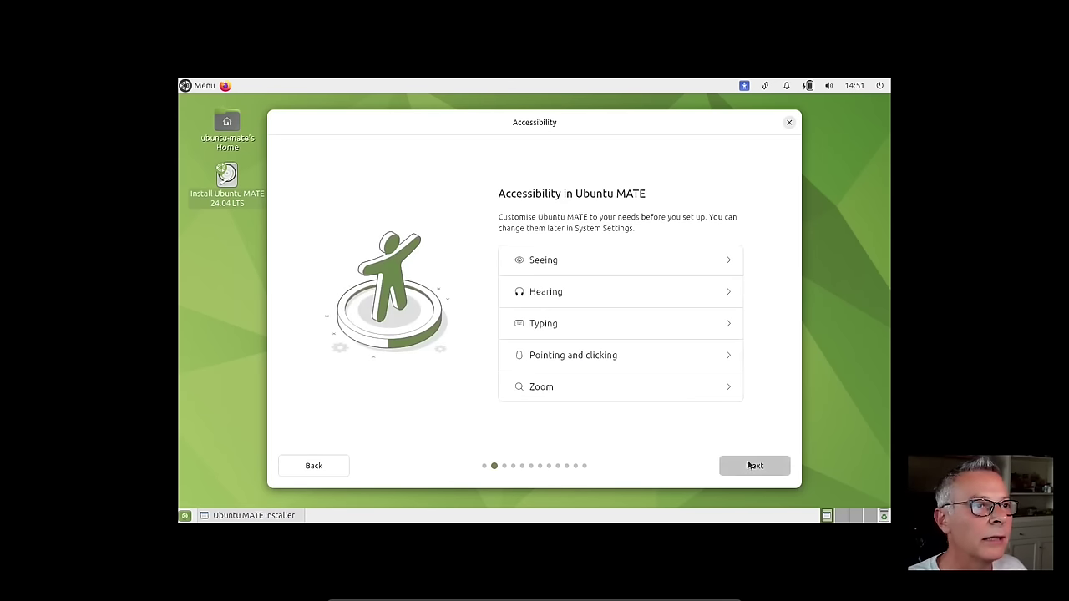
pyautogui.click(749, 465)
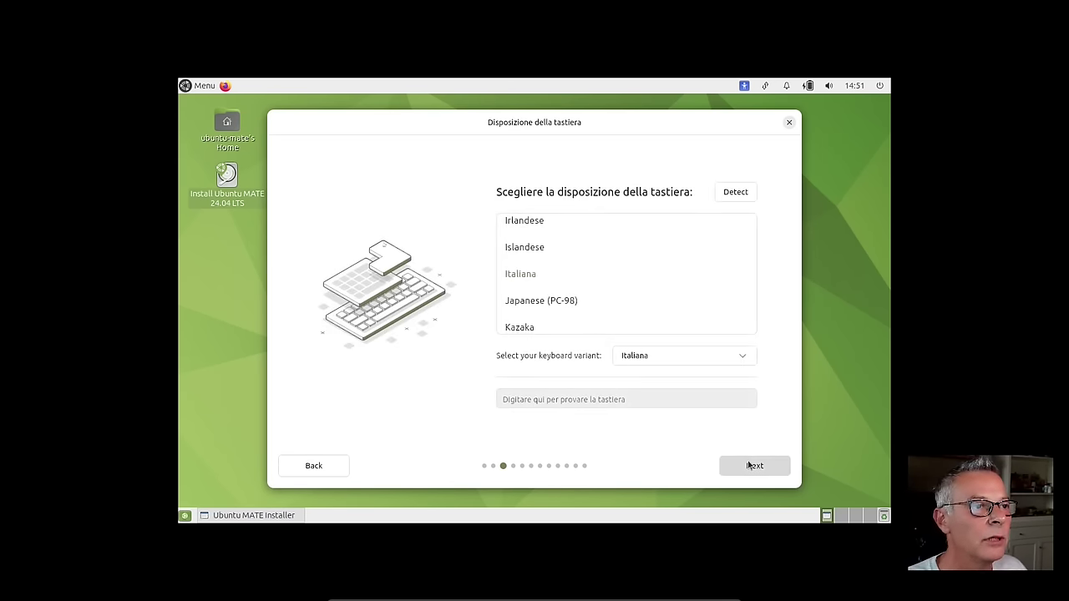
pyautogui.click(749, 465)
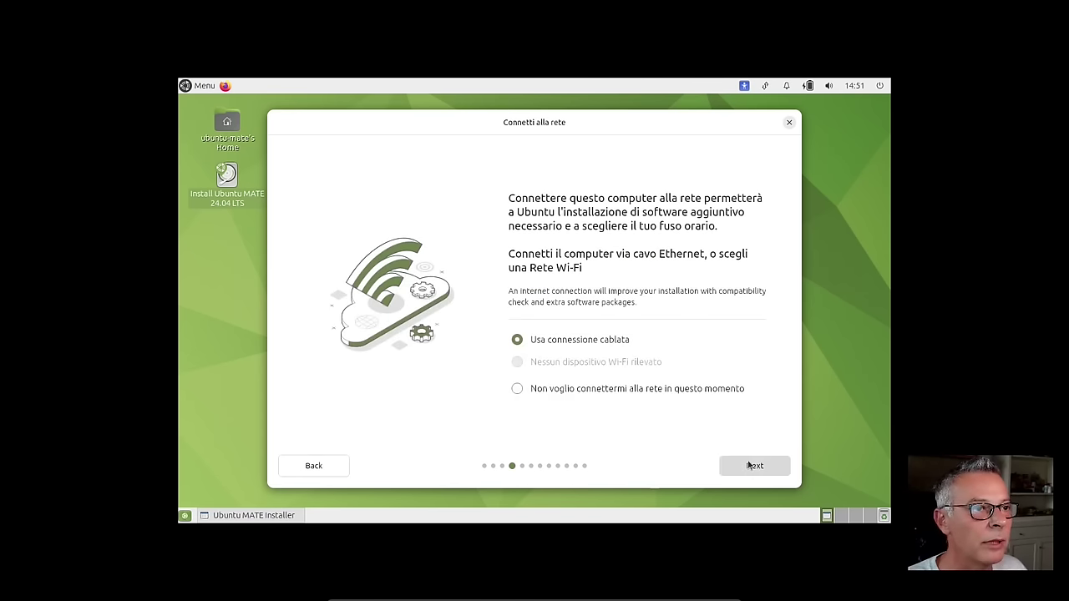
pyautogui.click(749, 465)
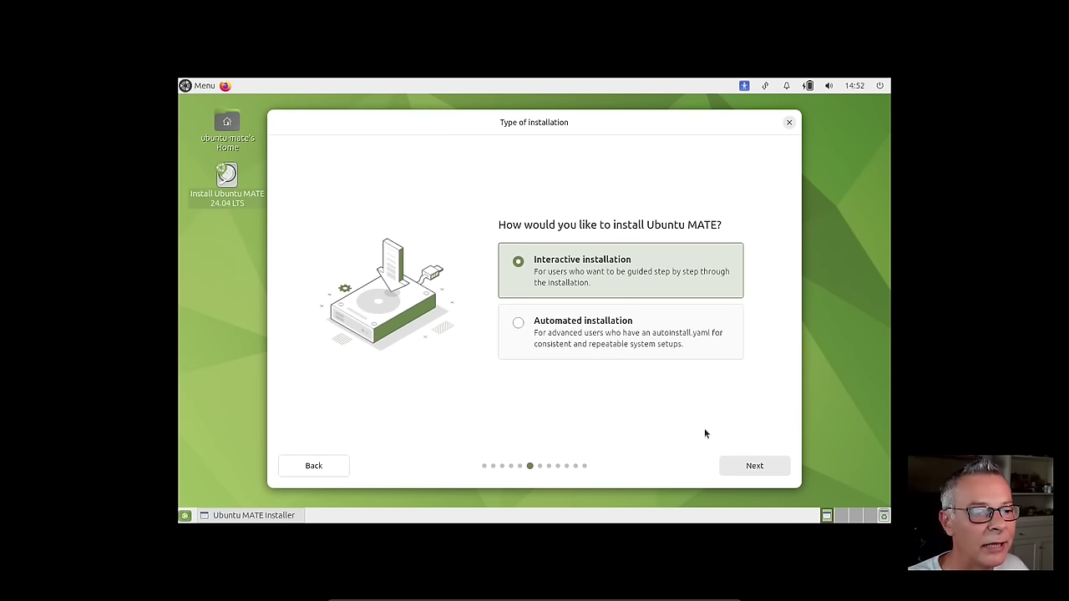
# Step: Choose Interactive installation with the full Ubuntu MATE Desktop application set
pyautogui.click(753, 467)
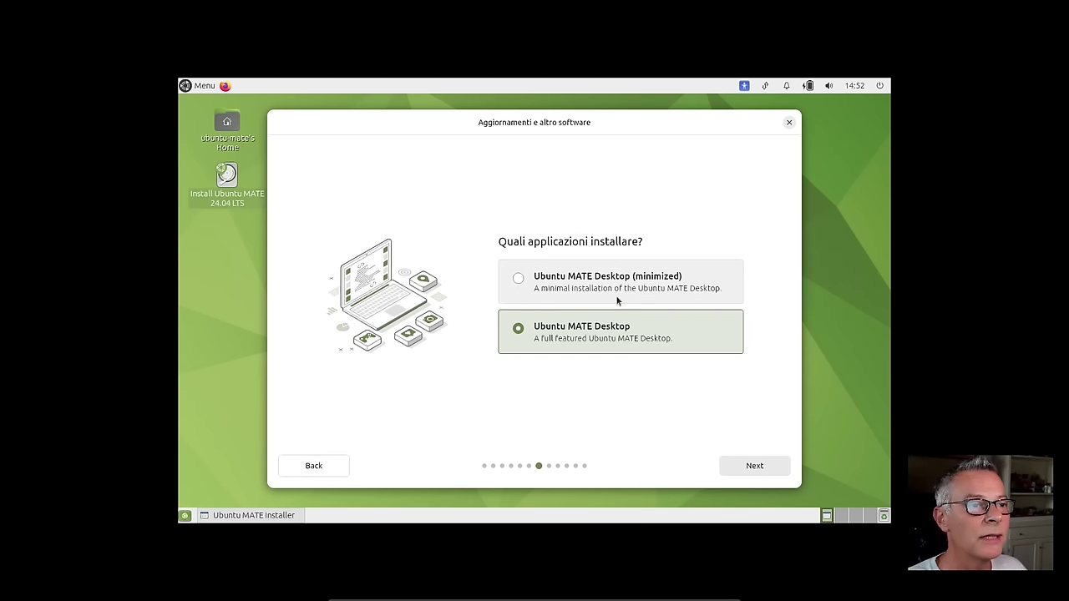
pyautogui.click(617, 297)
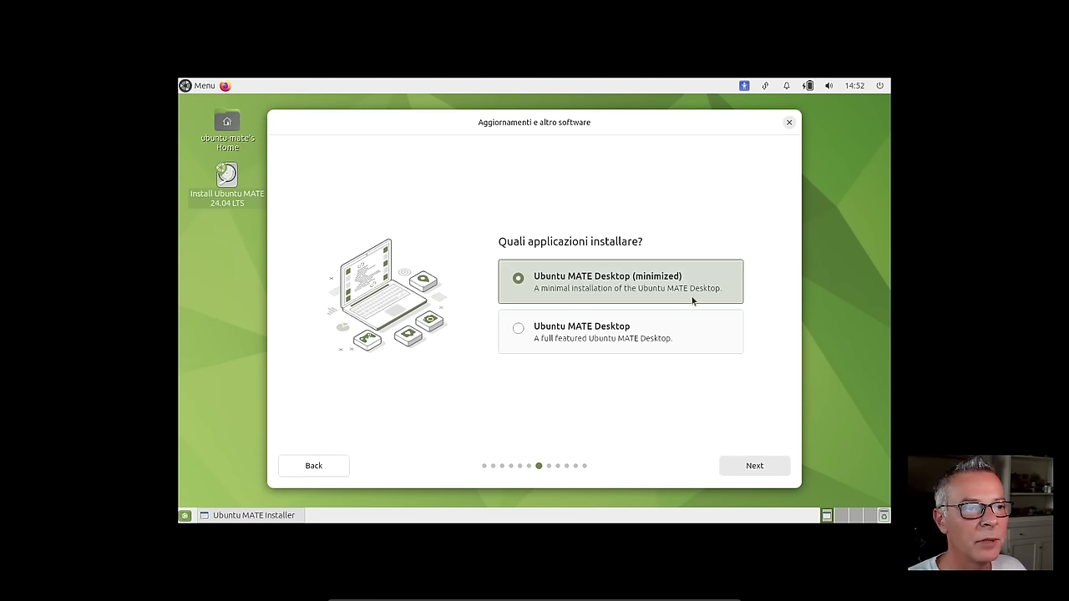
pyautogui.click(517, 330)
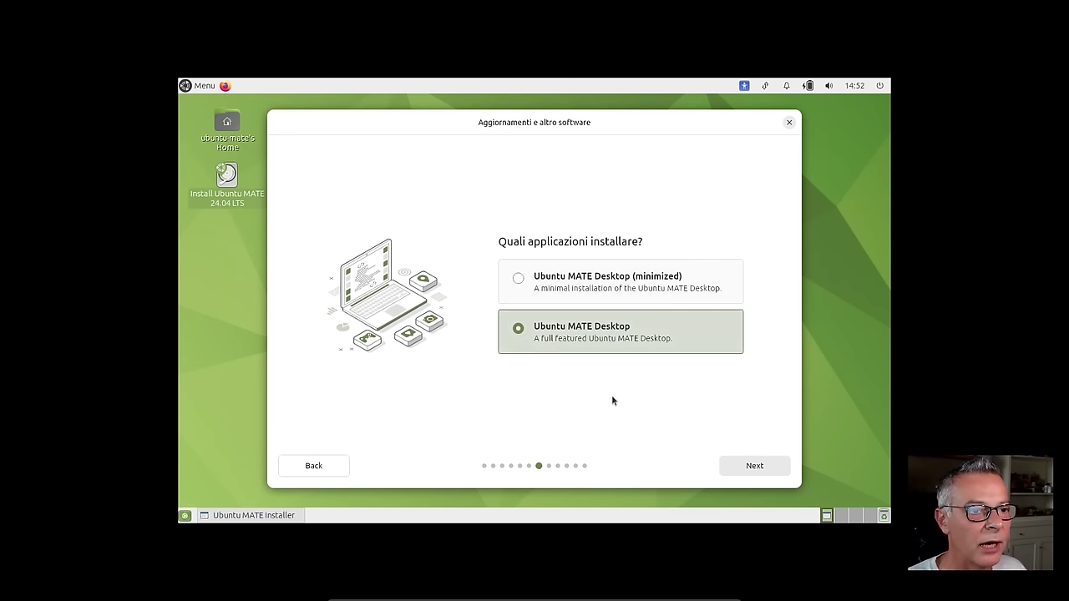
pyautogui.click(755, 466)
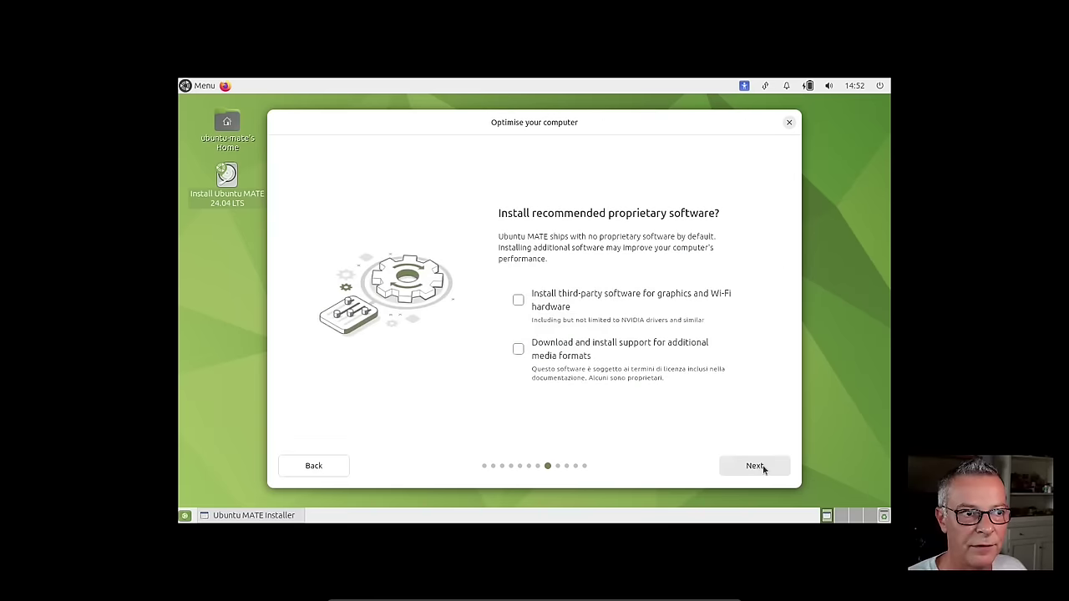
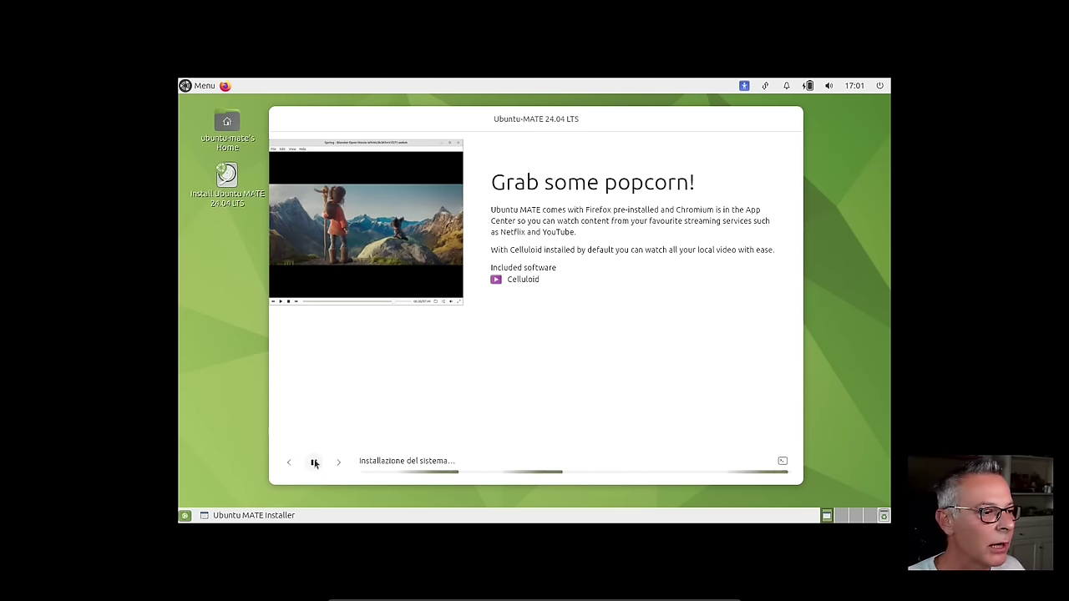
# Step: Advance the installation slideshow and examine the installer's log output, returning to the slides
pyautogui.click(339, 464)
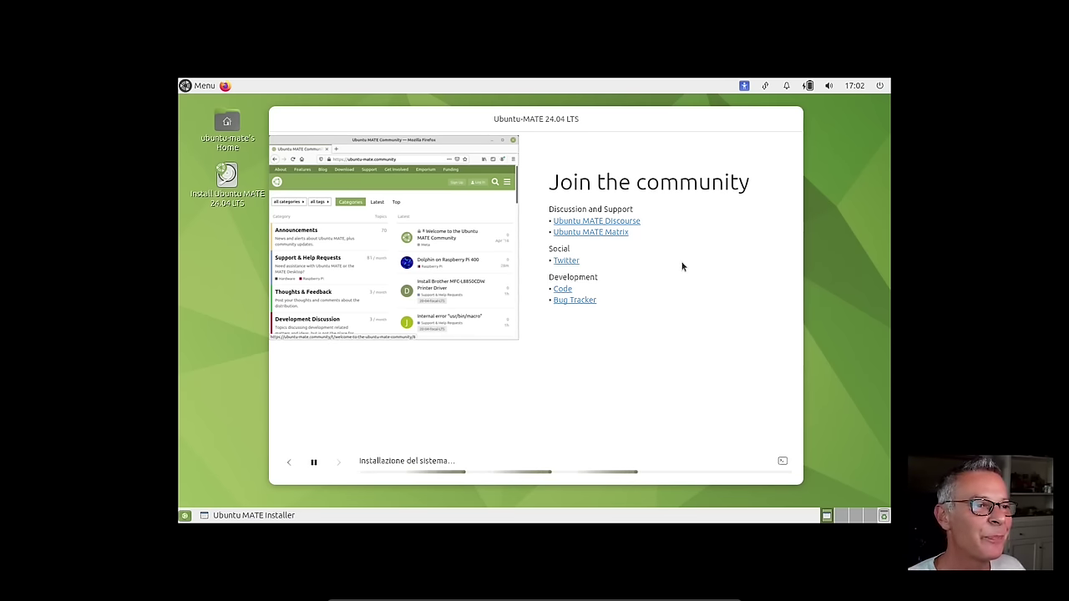
pyautogui.click(783, 463)
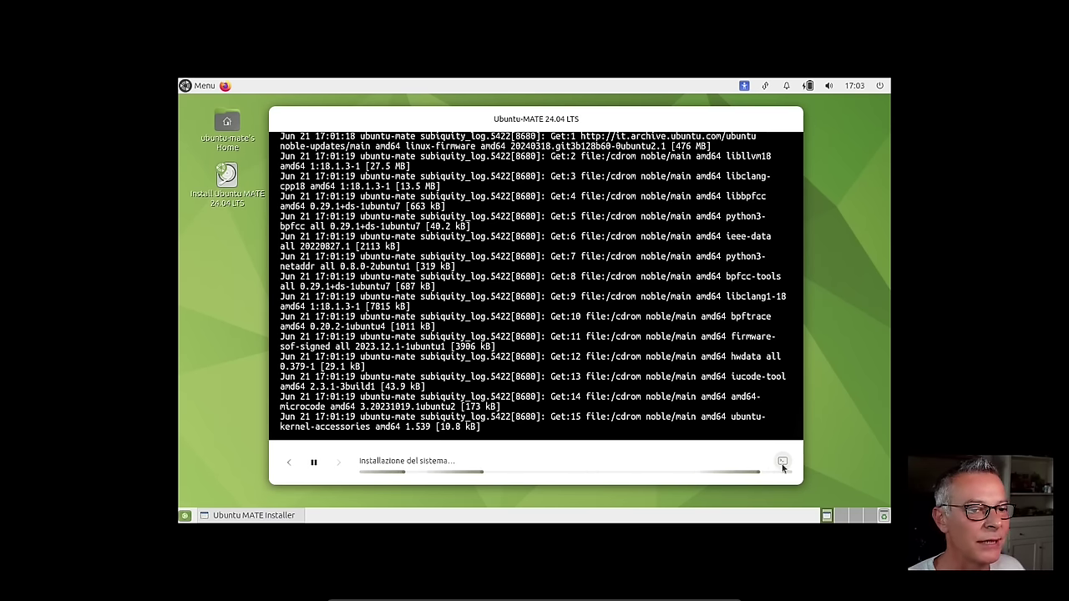
pyautogui.click(783, 462)
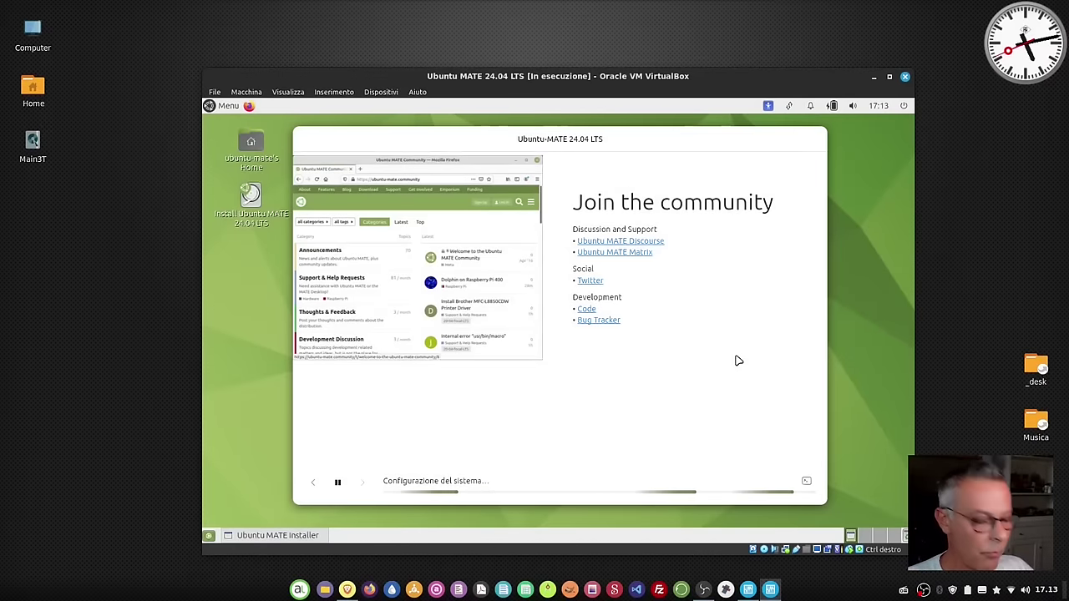
# Step: Switch to the host desktop, search its applications for "task" and launch the system monitor
pyautogui.click(90, 503)
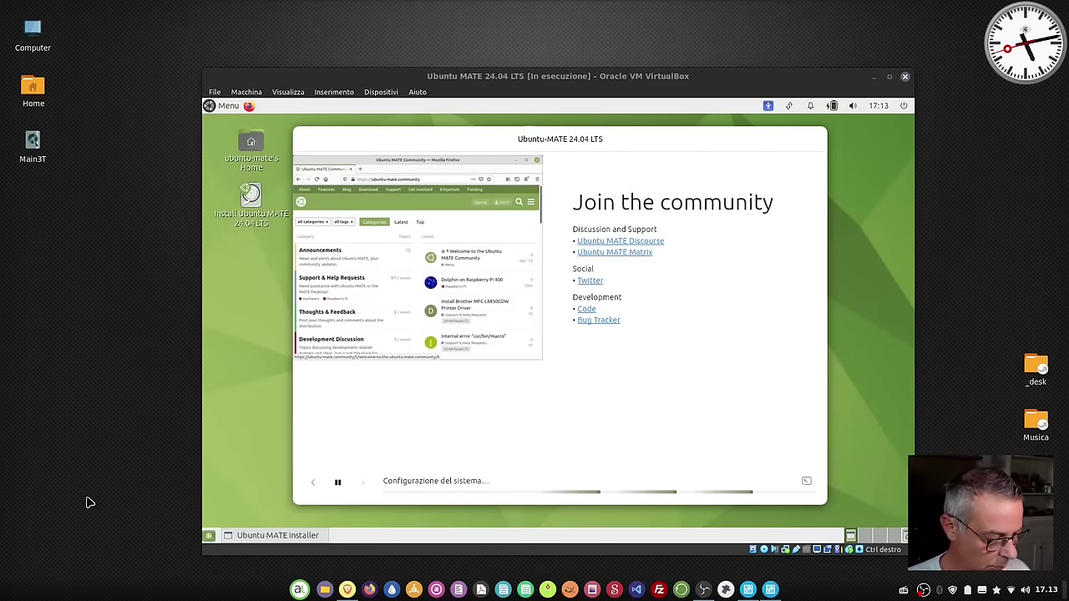
pyautogui.click(293, 590)
pyautogui.write('ta')
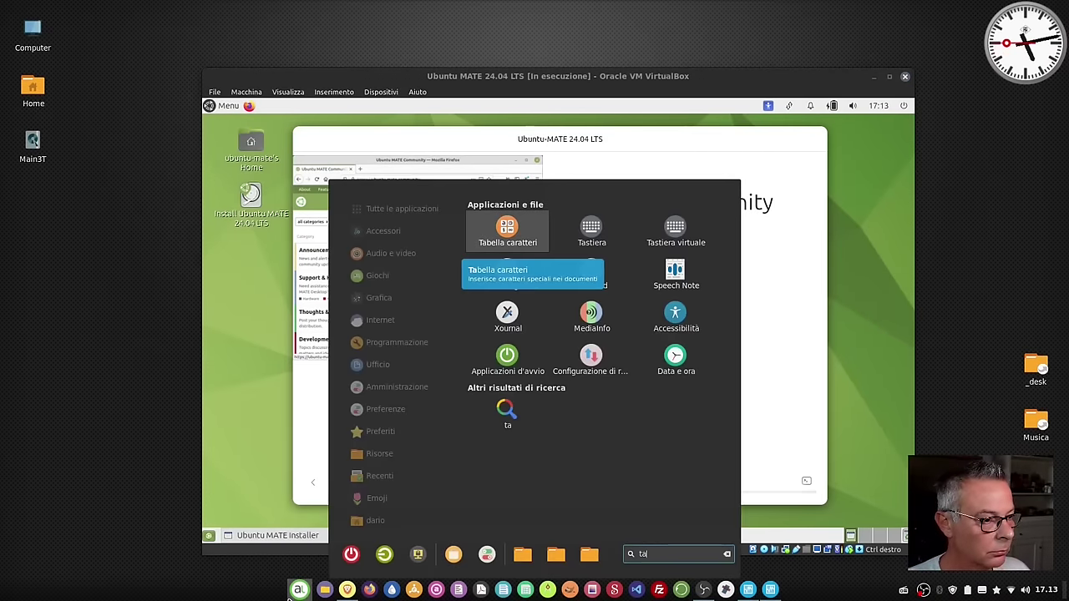
pyautogui.write('sk')
pyautogui.click(289, 591)
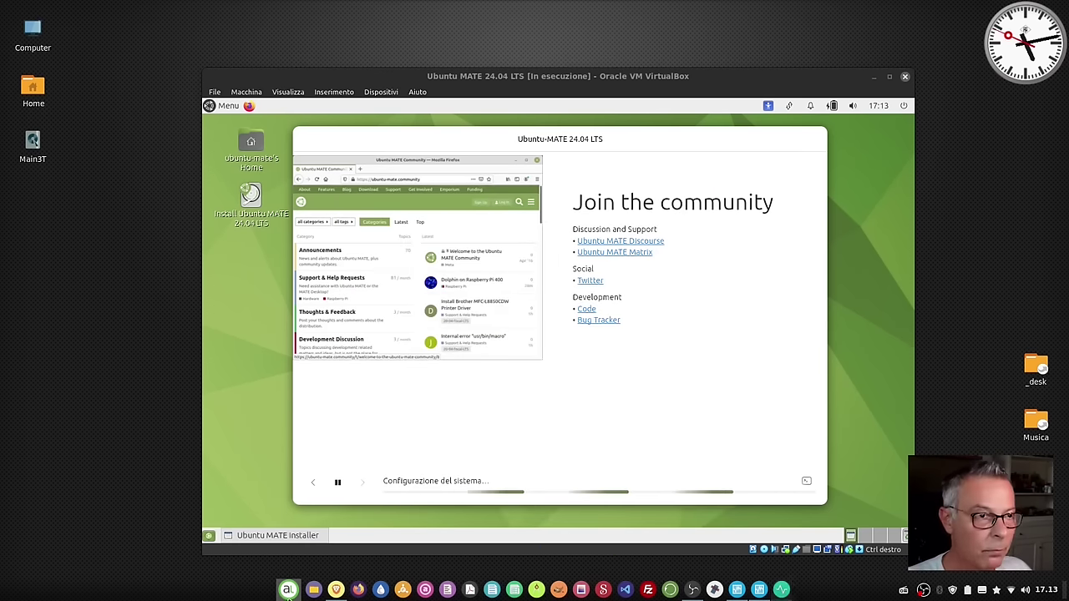
# Step: Move the system monitor over the virtual machine and examine the CPU, memory and network graphs under Risorse
pyautogui.moveTo(321, 37); pyautogui.dragTo(559, 197)
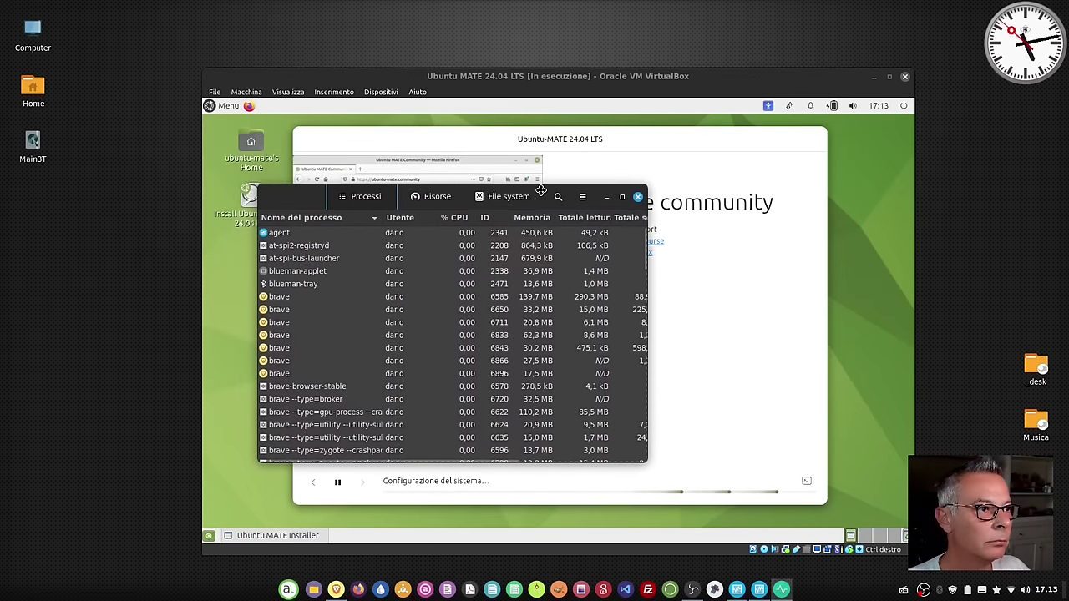
pyautogui.click(443, 198)
pyautogui.scroll(-1, 534, 250)
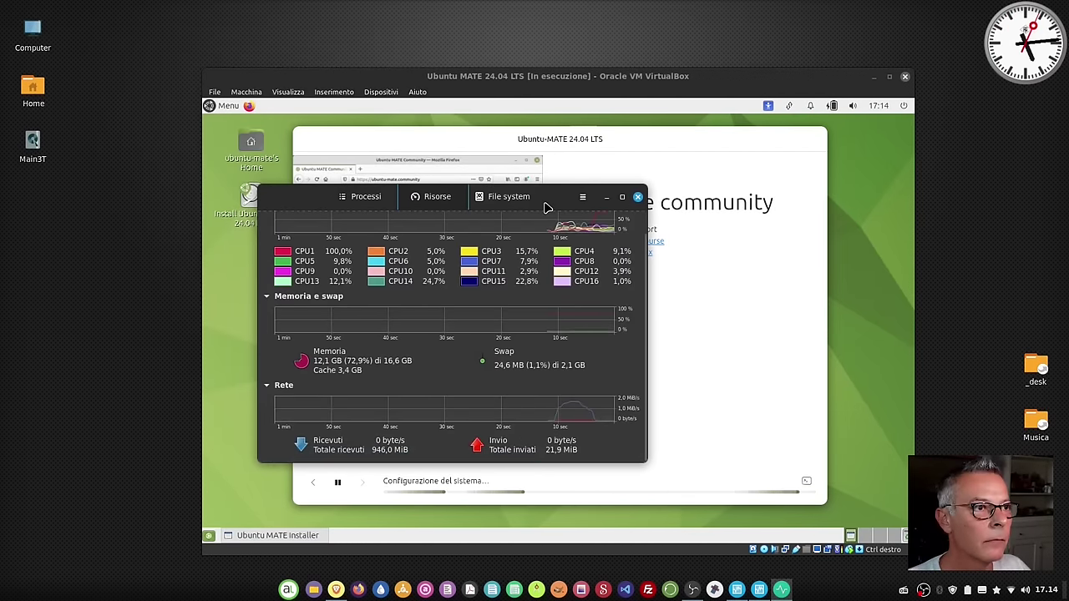
pyautogui.moveTo(547, 207); pyautogui.dragTo(527, 205)
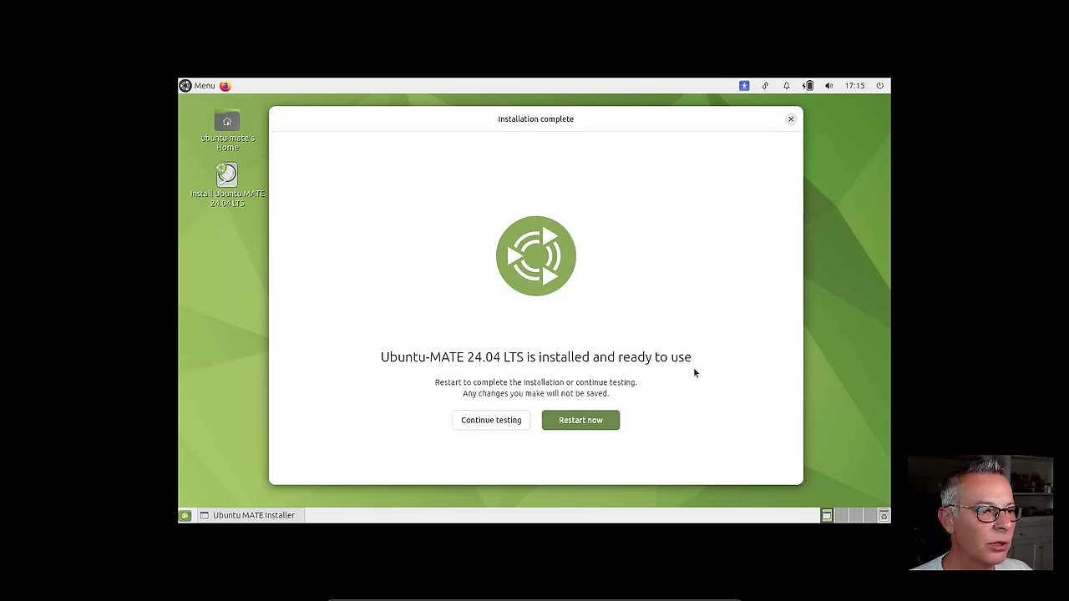
# Step: Restart into the installed system, confirm removal of the installation medium and log in with the account password
pyautogui.click(585, 422)
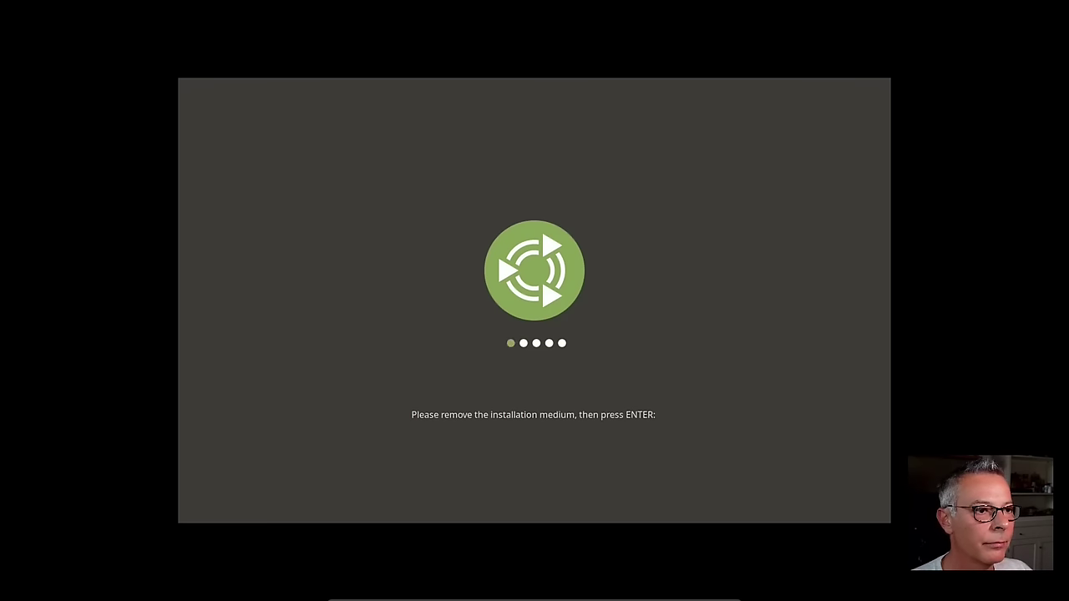
pyautogui.press('Return')
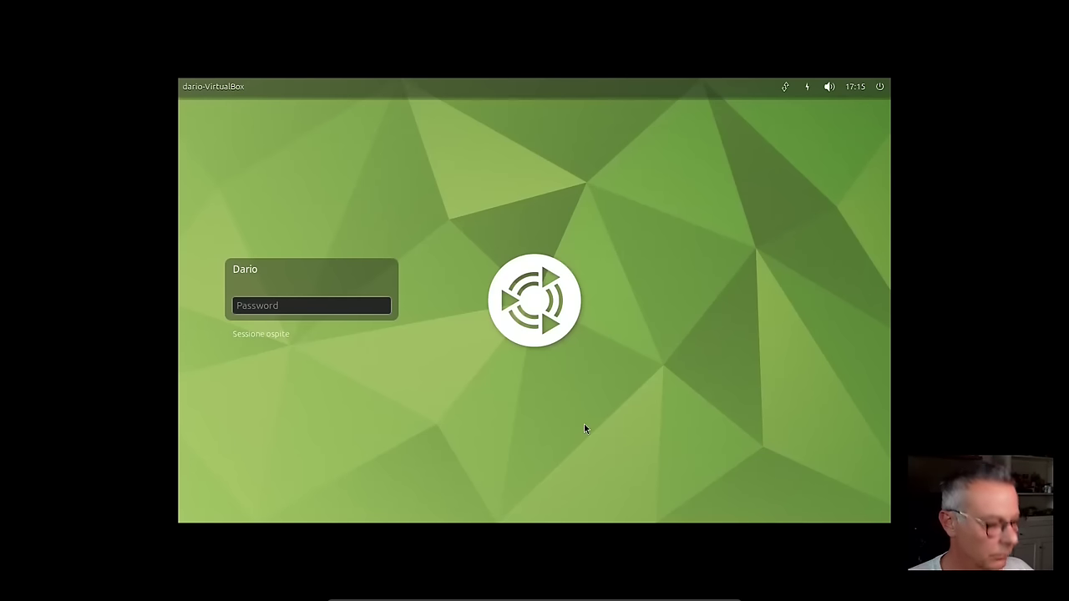
pyautogui.write('•••••••••••')
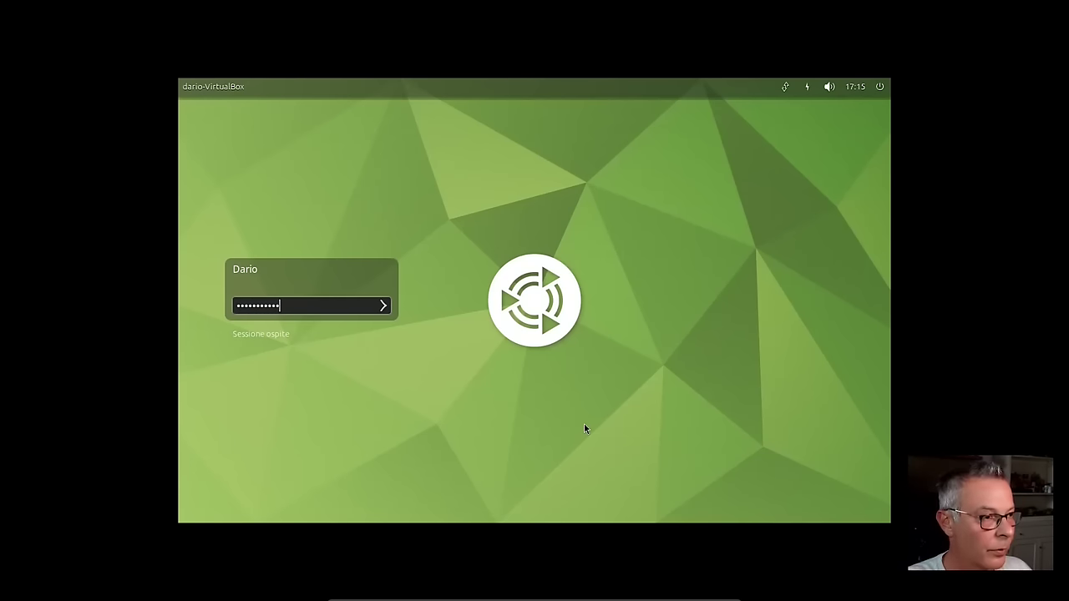
pyautogui.press('Return')
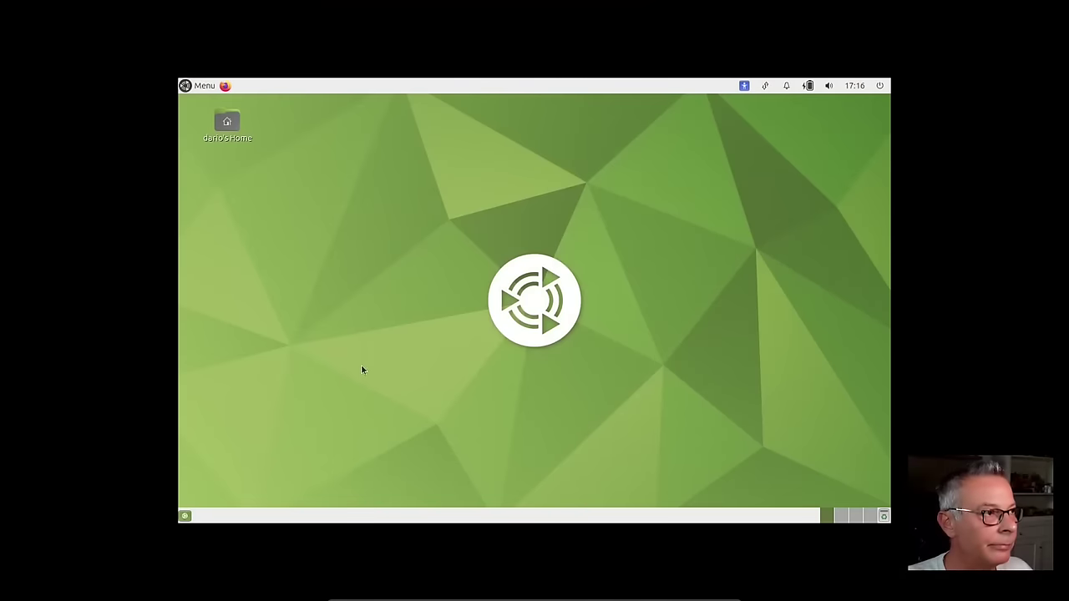
# Step: Browse the installed applications by category, from Accessories through Administration, Internet and Office to Preferences
pyautogui.click(204, 85)
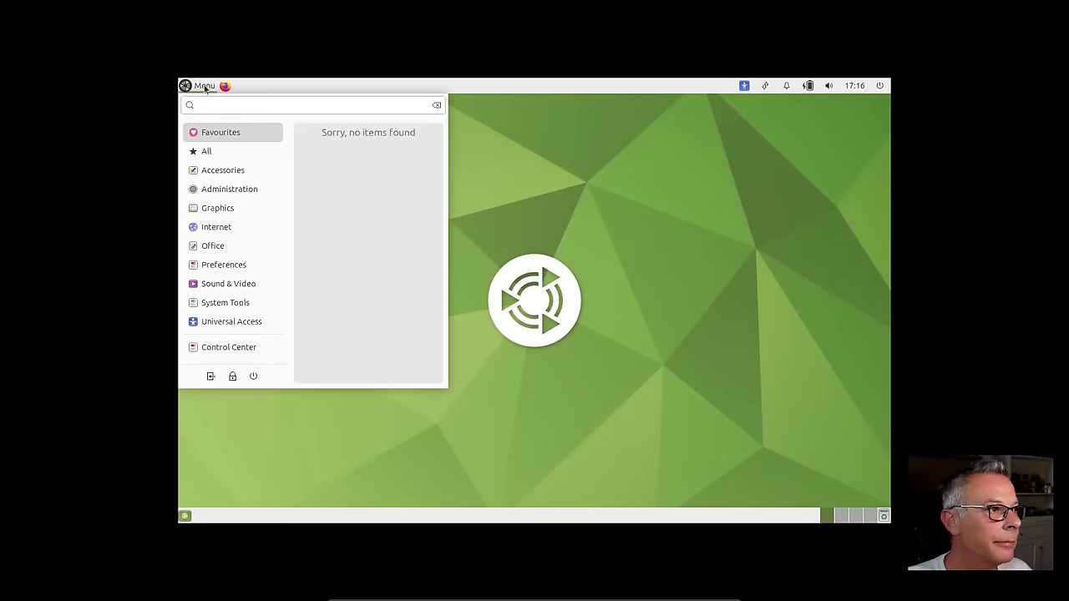
pyautogui.click(234, 171)
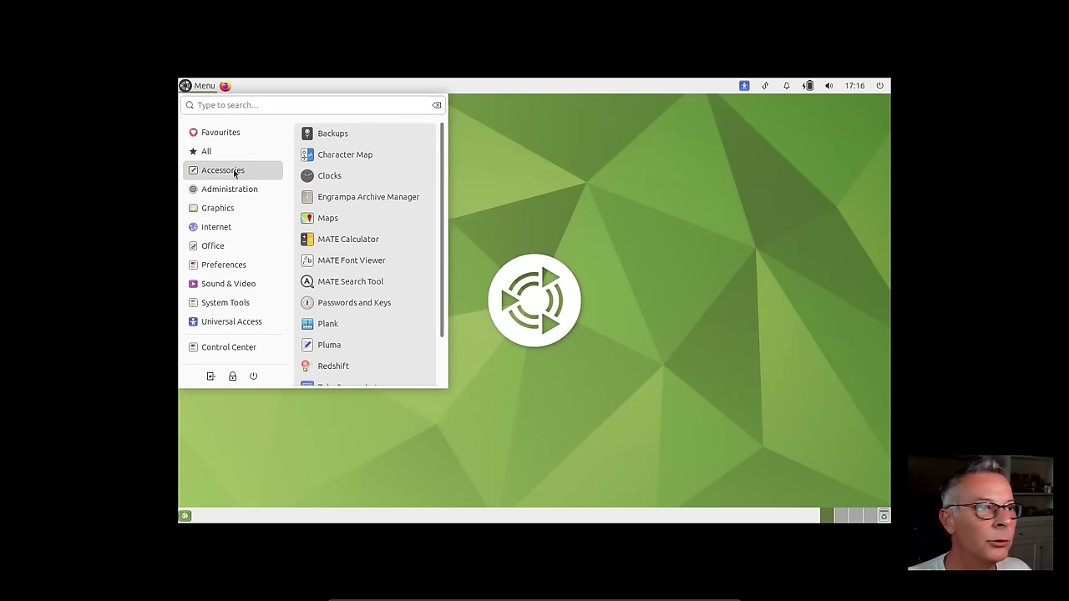
pyautogui.click(222, 189)
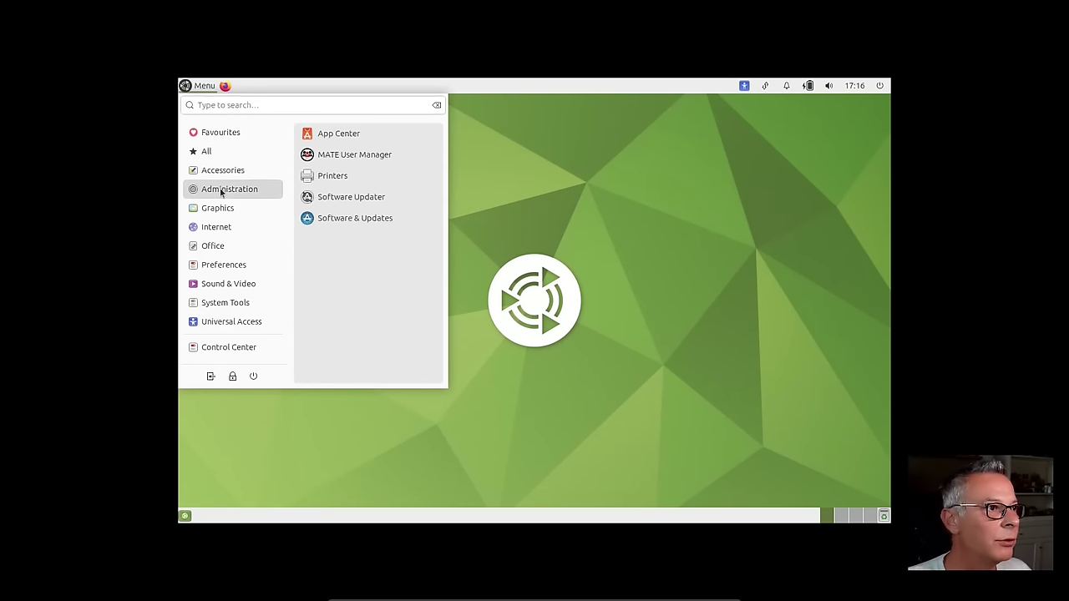
pyautogui.click(222, 215)
pyautogui.click(229, 231)
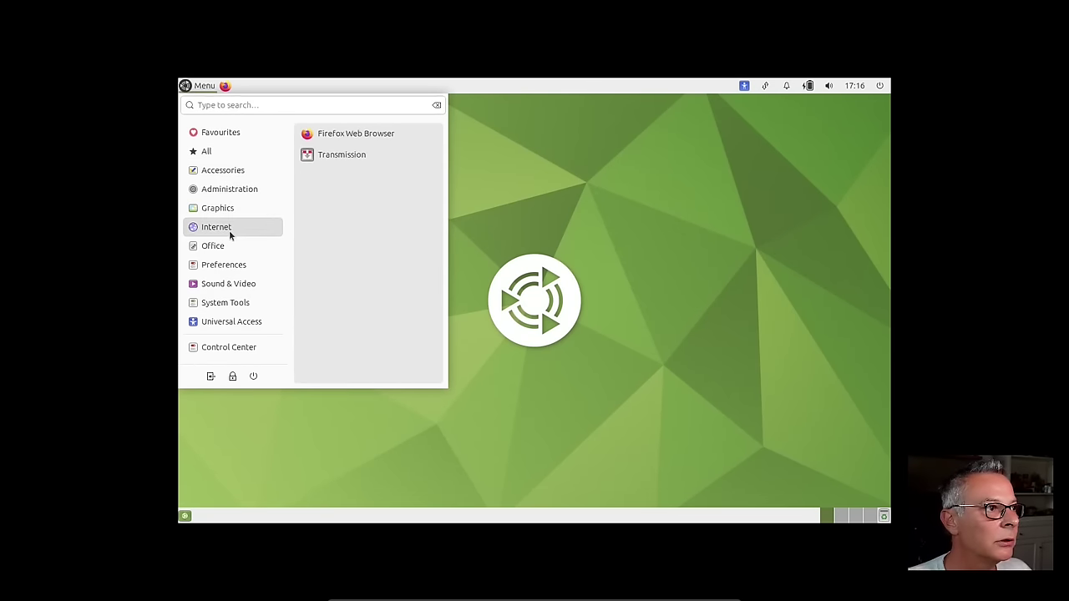
pyautogui.click(234, 248)
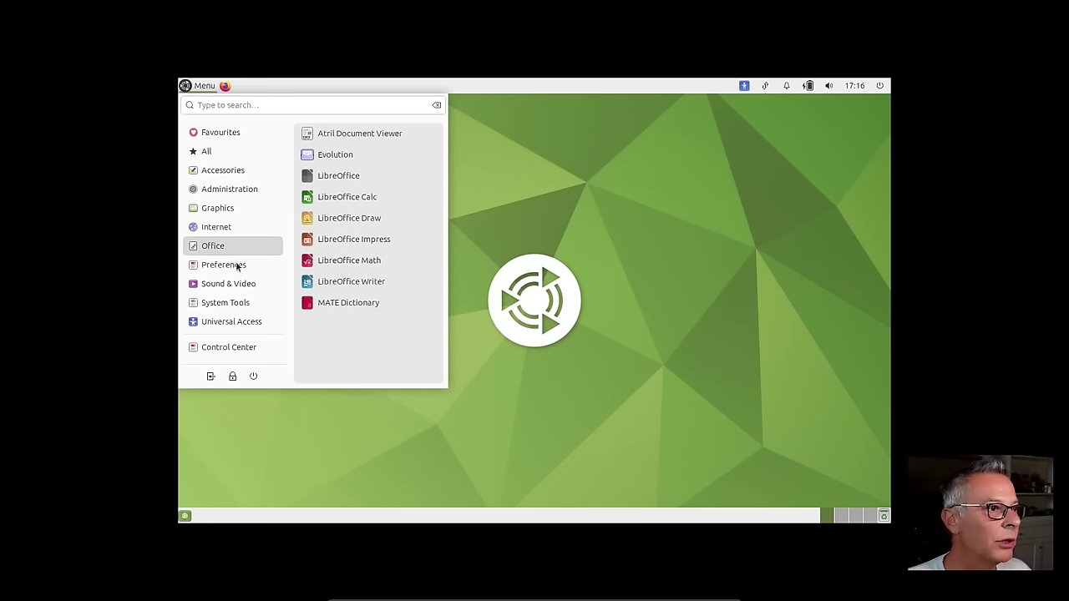
pyautogui.click(238, 268)
# Step: Search the installed applications for "welc" and dismiss the application list
pyautogui.write('w')
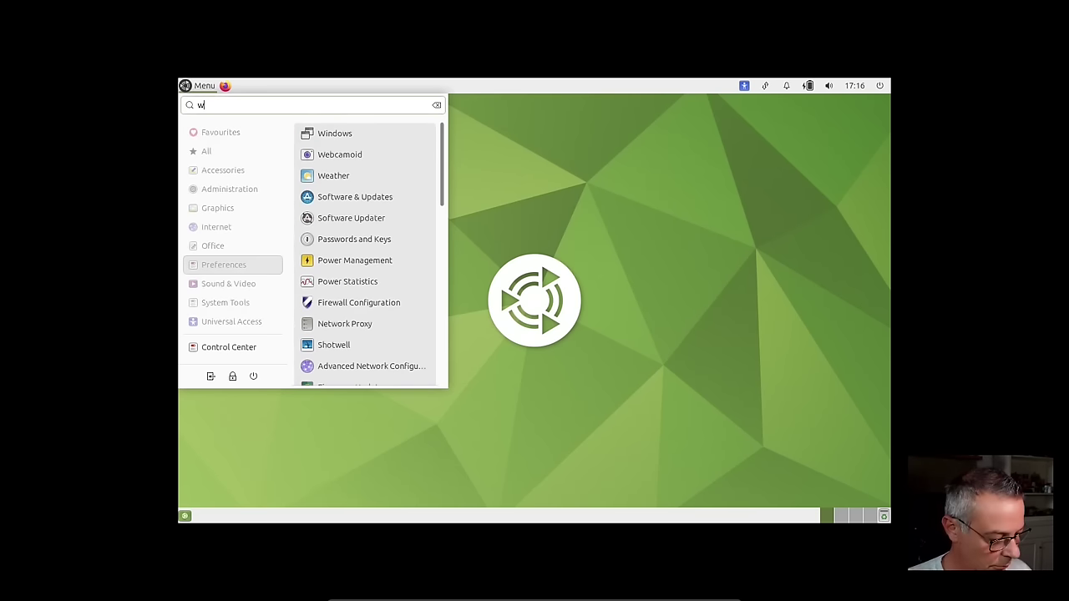
pyautogui.write('elc')
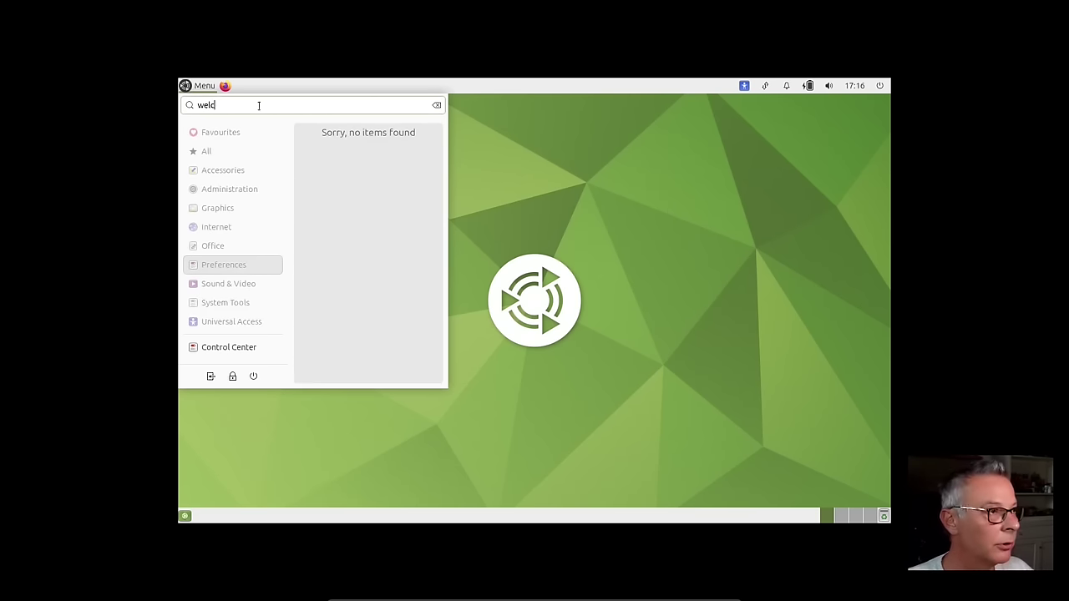
pyautogui.press('BackSpace')
pyautogui.click(535, 202)
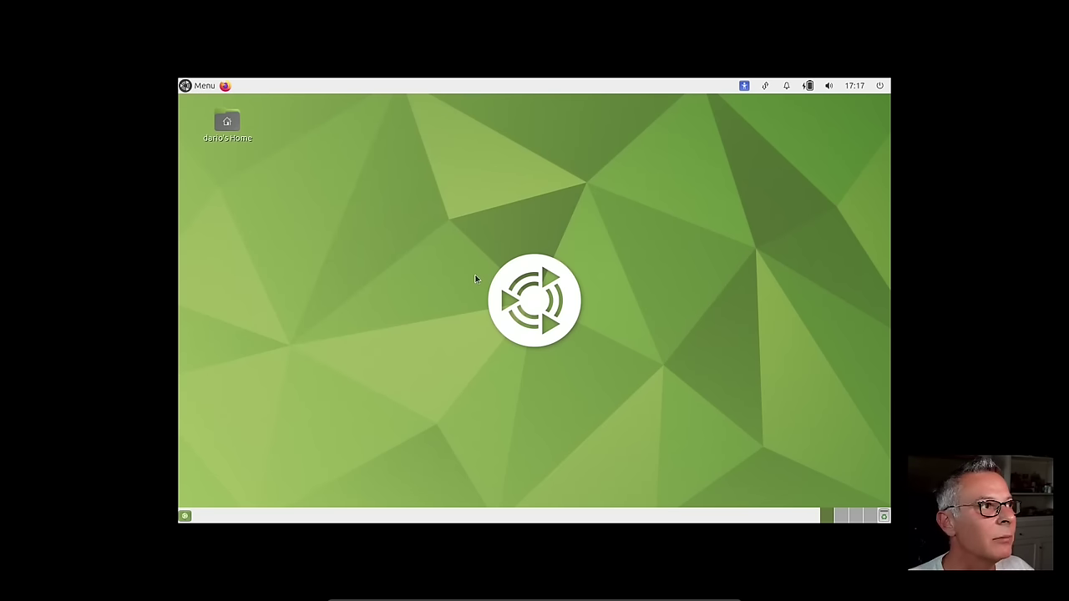
# Step: Look through the application categories again and open Language Support from Preferences
pyautogui.click(208, 90)
pyautogui.press('BackSpace')
pyautogui.press('BackSpace')
pyautogui.press('BackSpace')
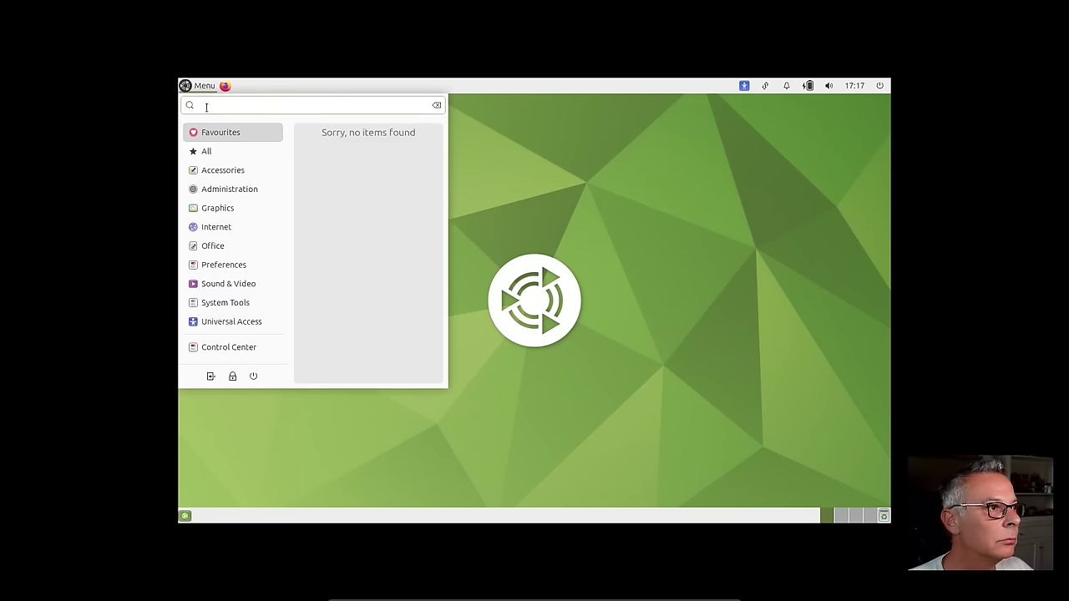
pyautogui.click(221, 175)
pyautogui.click(222, 209)
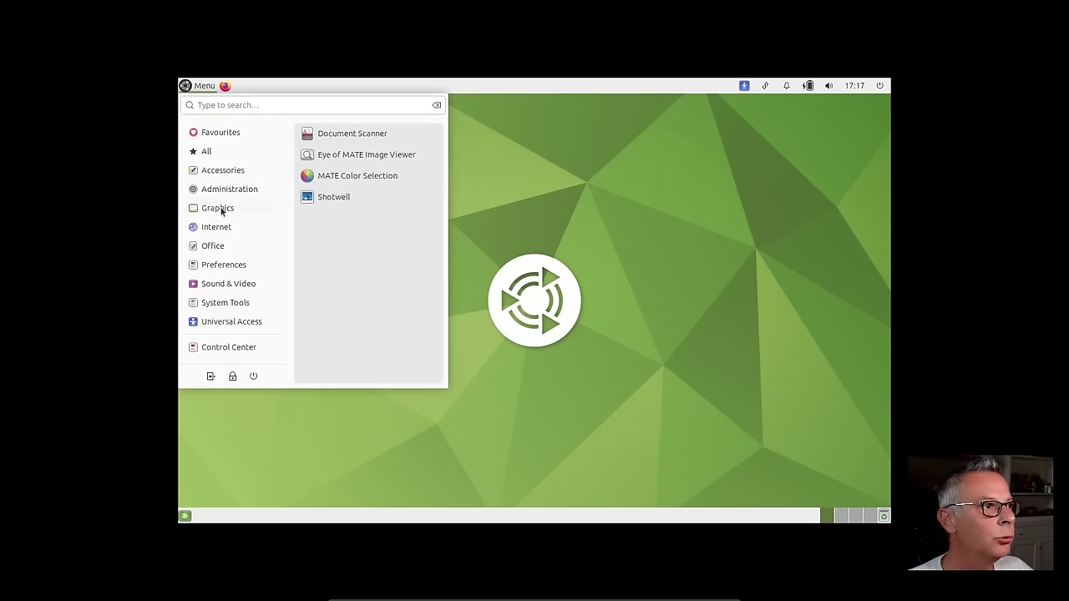
pyautogui.click(221, 247)
pyautogui.click(223, 269)
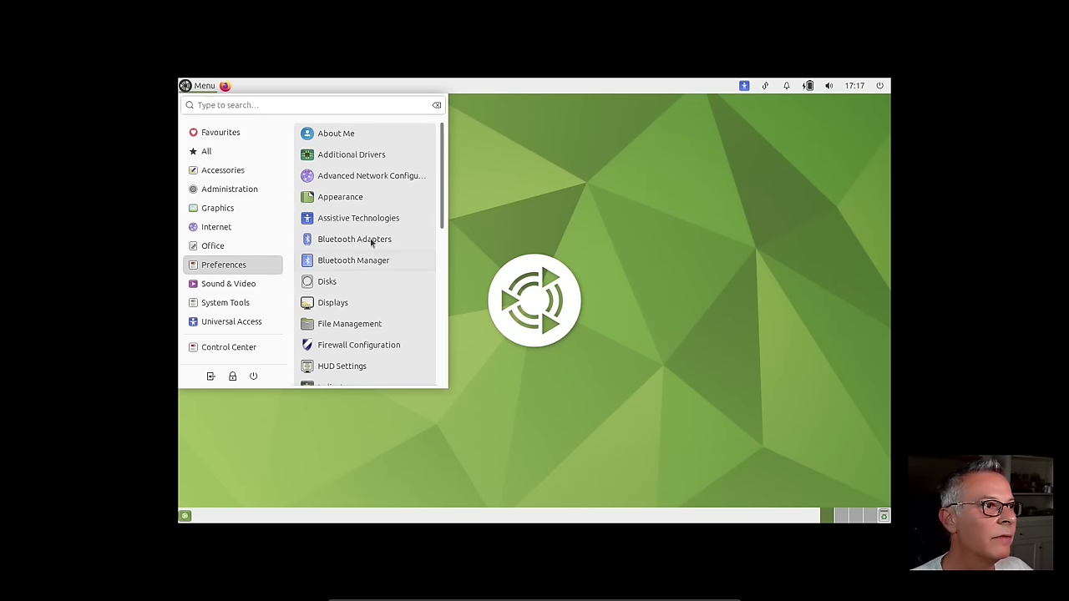
pyautogui.scroll(-3, 385, 203)
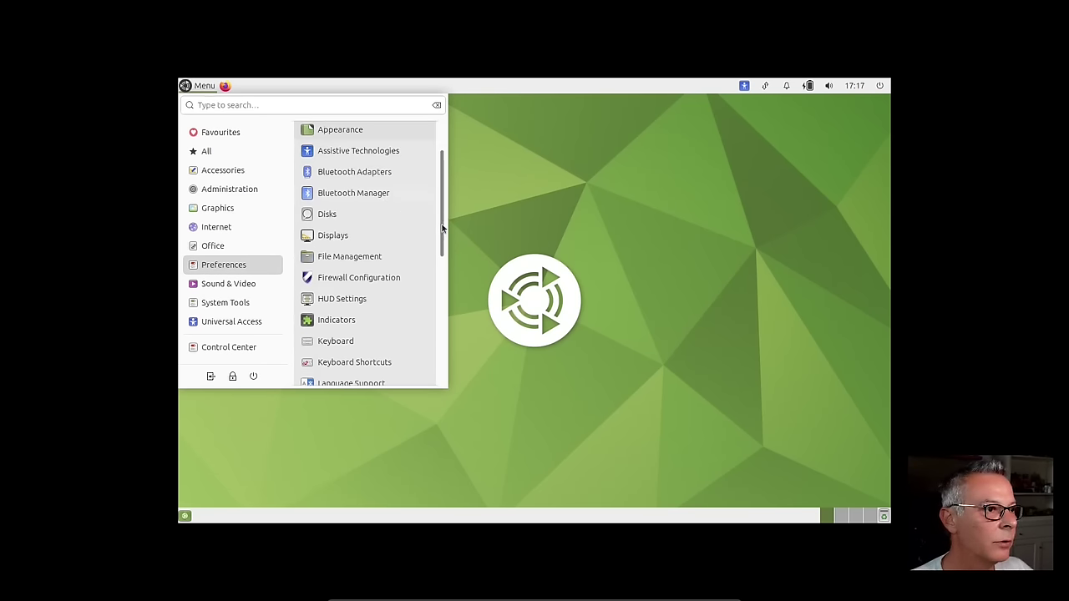
pyautogui.scroll(-2, 335, 303)
pyautogui.click(335, 303)
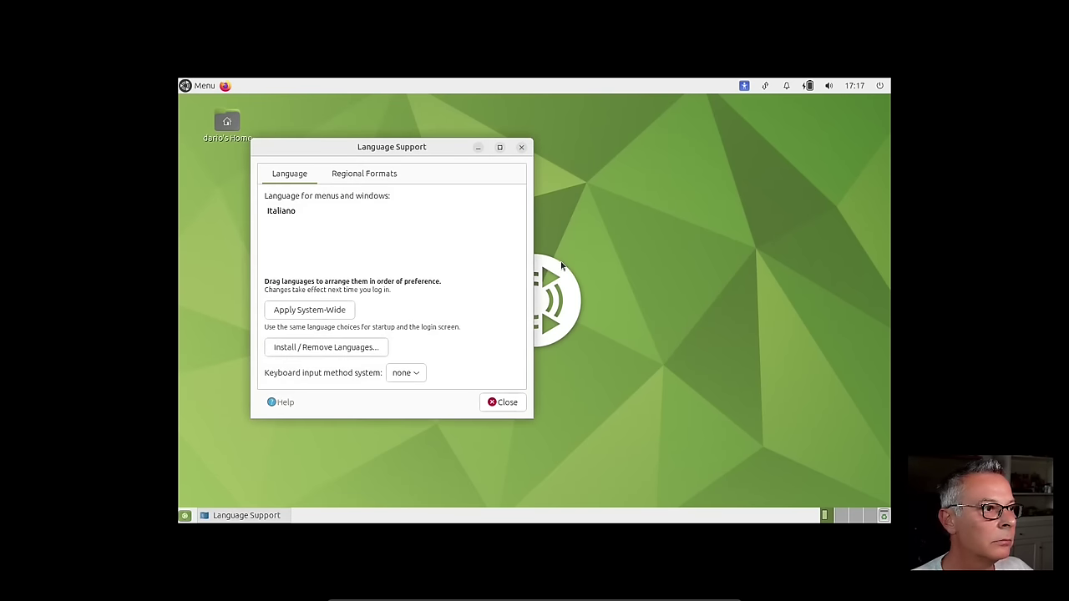
# Step: Reposition the Language Support window and apply Italiano as the system-wide language, authenticating with the account password
pyautogui.moveTo(443, 145); pyautogui.dragTo(573, 152)
pyautogui.click(471, 218)
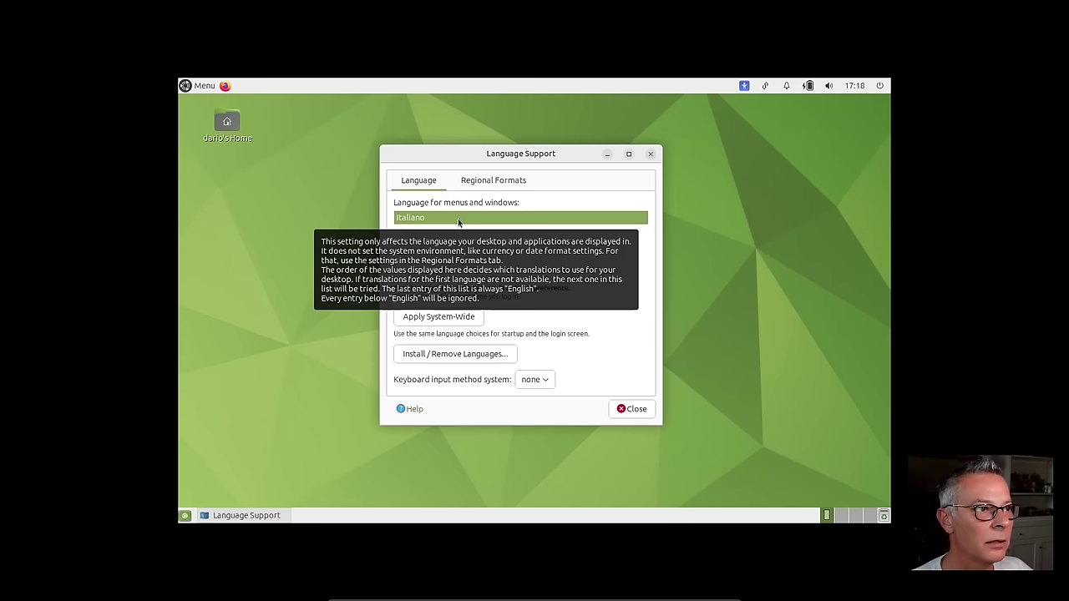
pyautogui.click(451, 316)
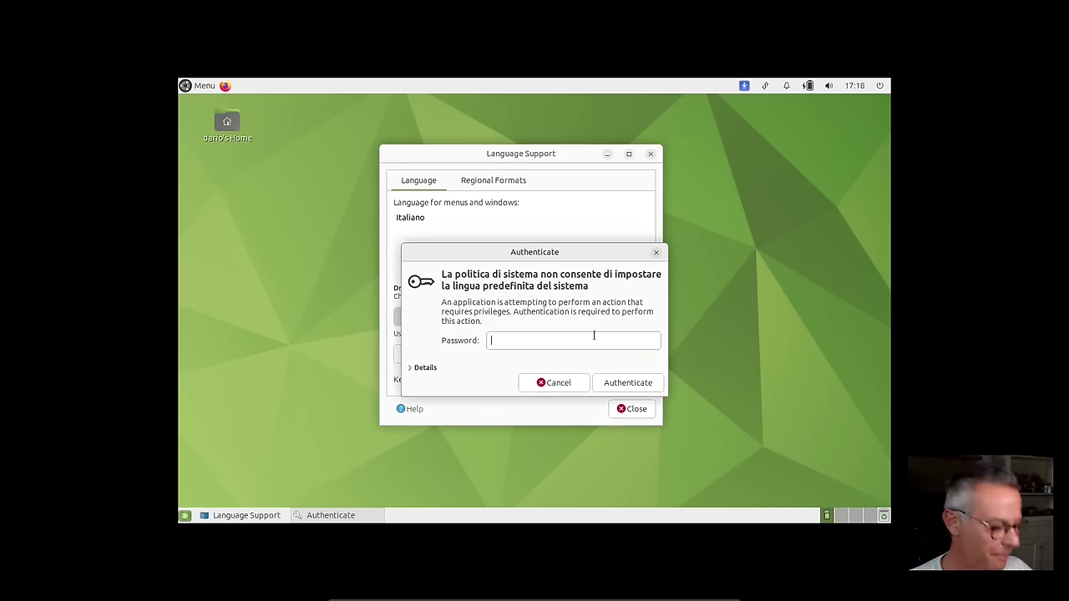
pyautogui.write('•••••••••')
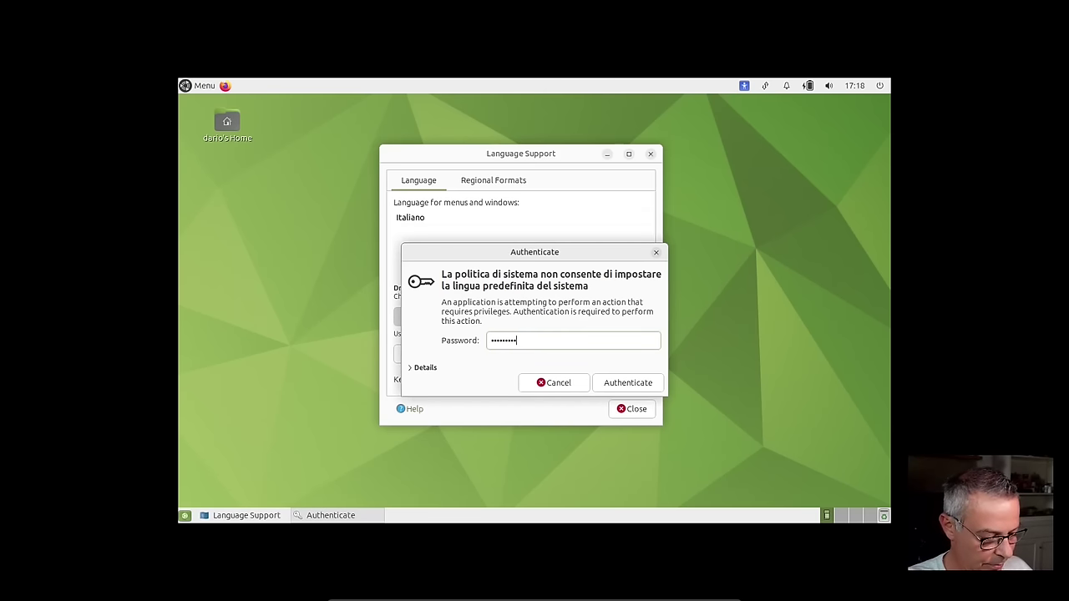
pyautogui.press('Return')
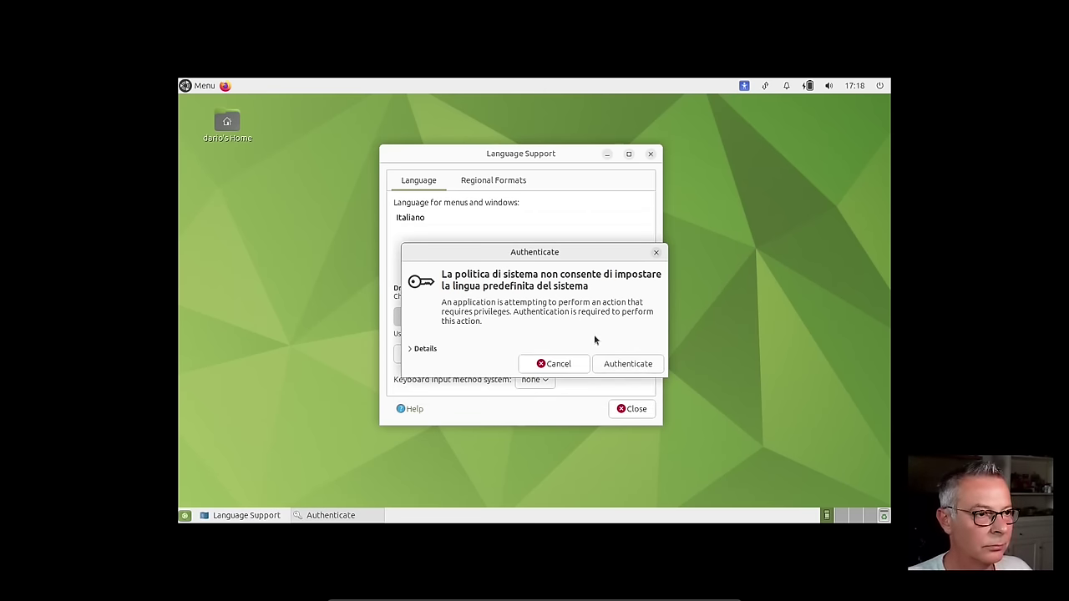
# Step: Set the regional formats to Italiano (Italia) and close Language Support
pyautogui.click(505, 179)
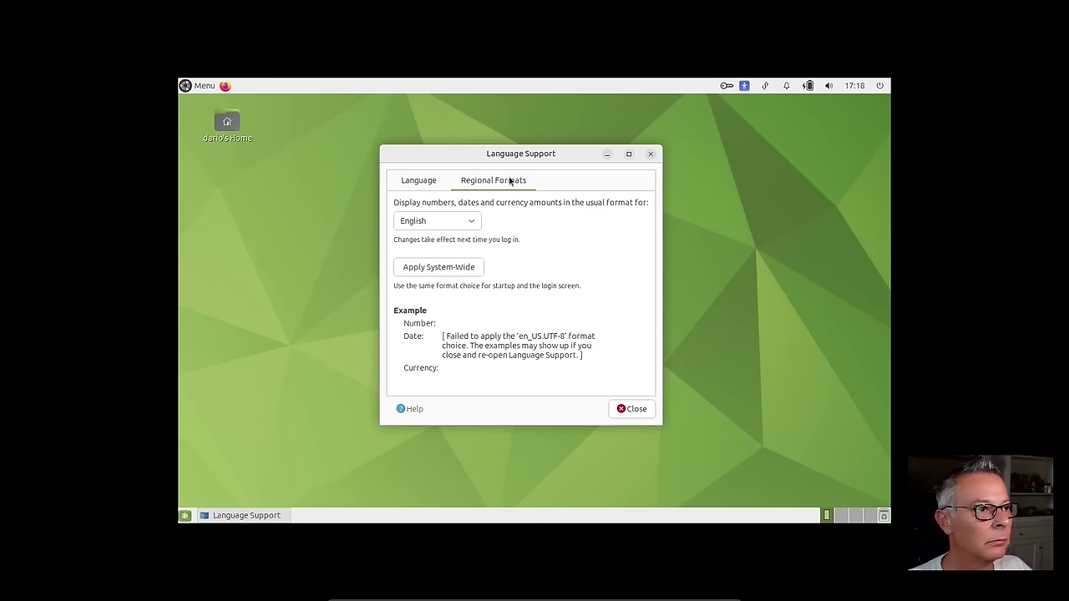
pyautogui.click(451, 225)
pyautogui.click(449, 254)
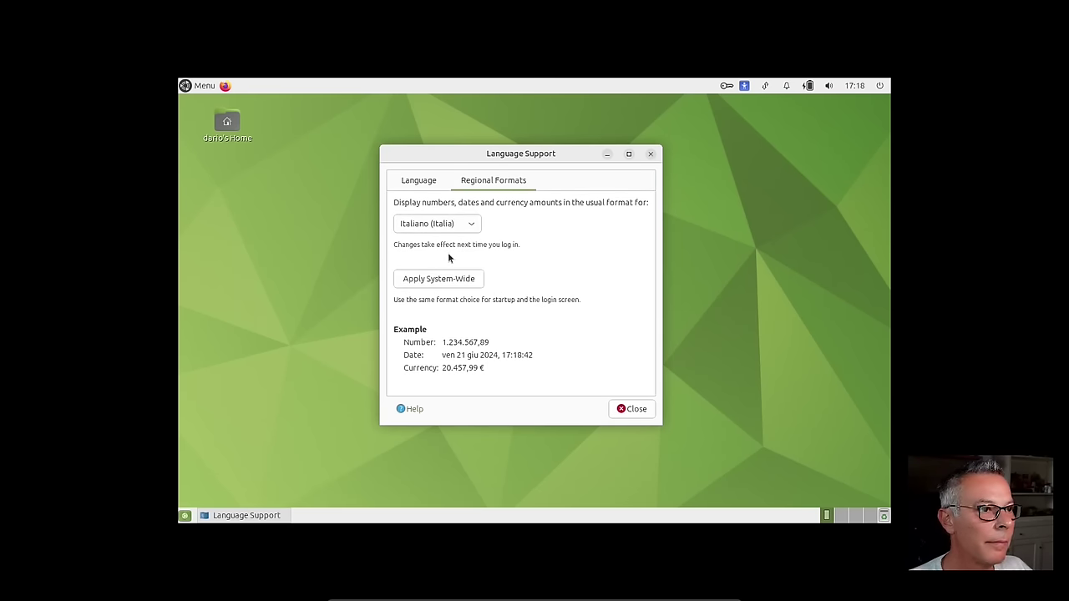
pyautogui.click(630, 409)
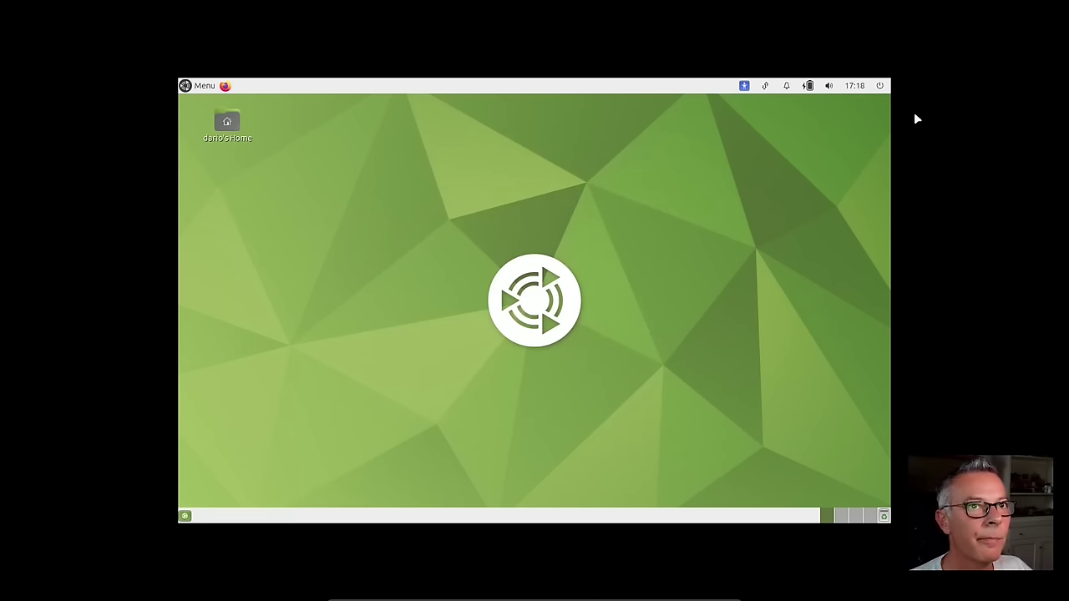
# Step: Restart the virtual machine's system from the session's shutdown options
pyautogui.click(880, 86)
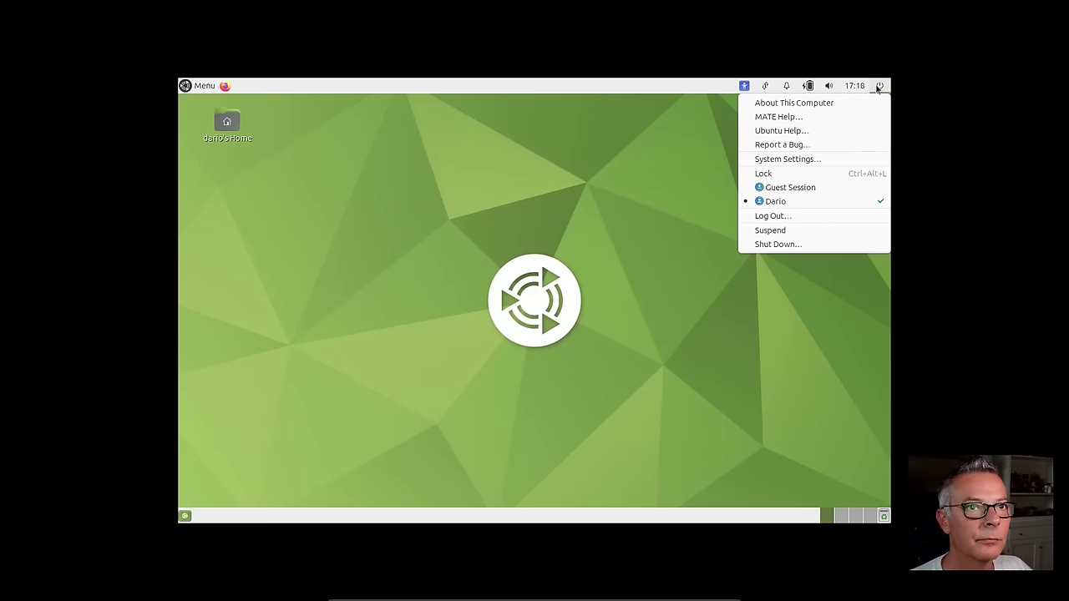
pyautogui.click(796, 245)
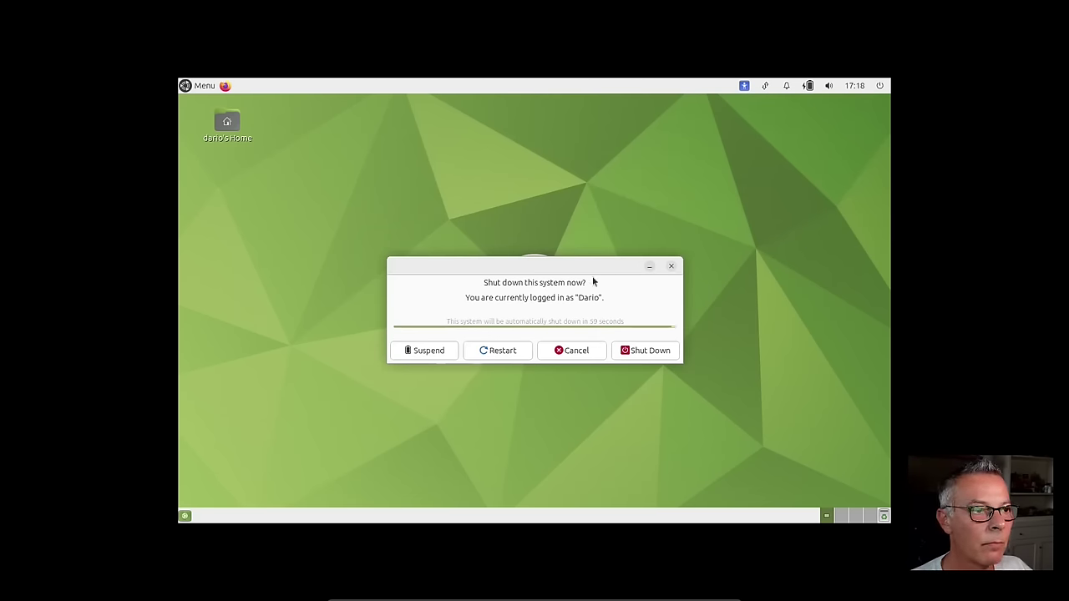
pyautogui.click(502, 351)
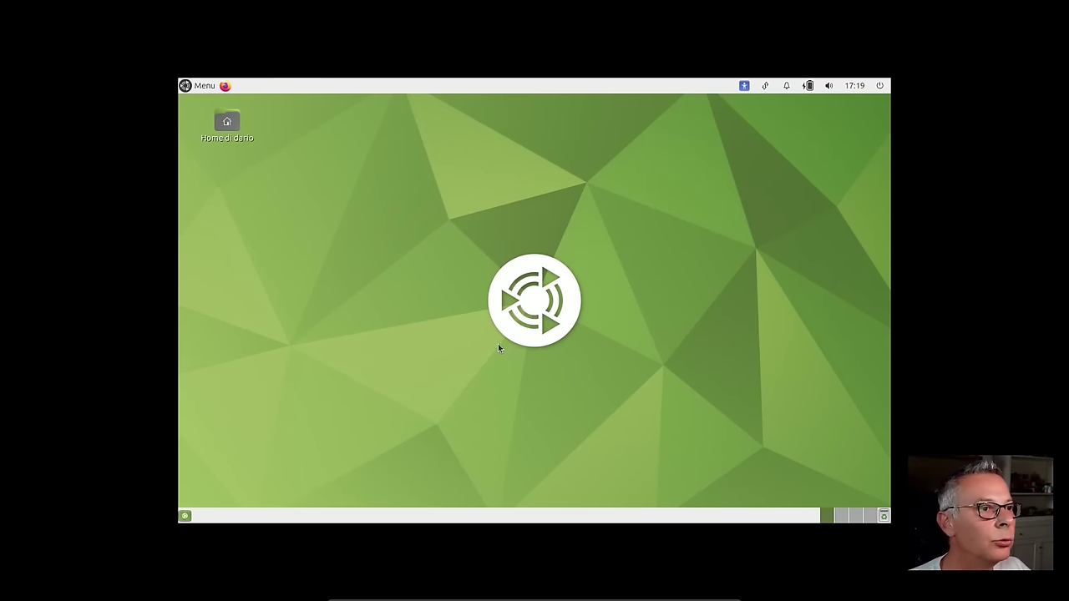
# Step: Examine the language of the application categories and the Accesso universale entries, closing the list when done
pyautogui.click(205, 87)
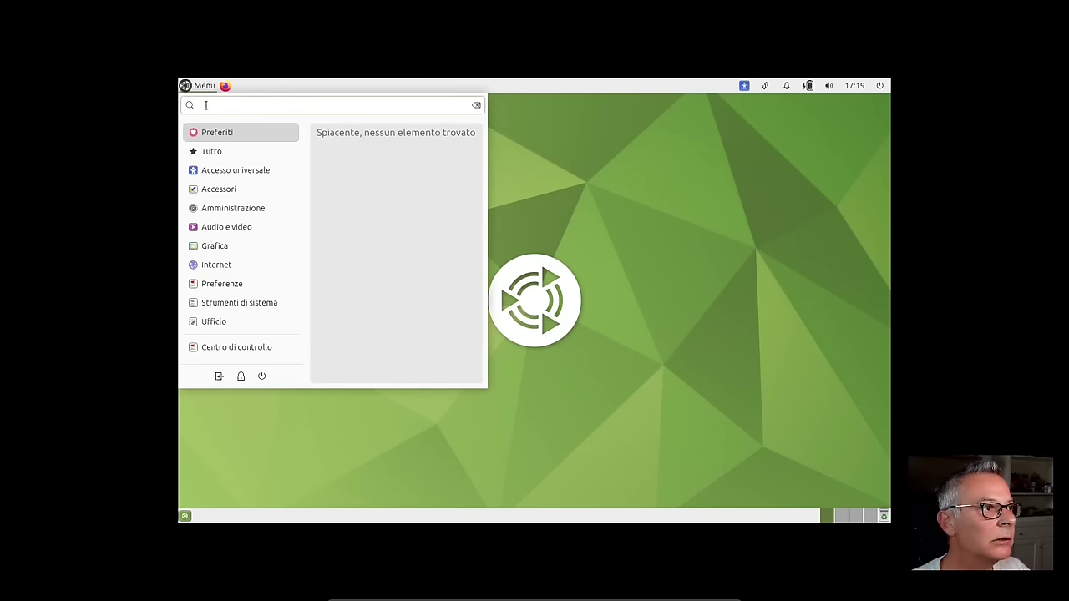
pyautogui.moveTo(234, 171)
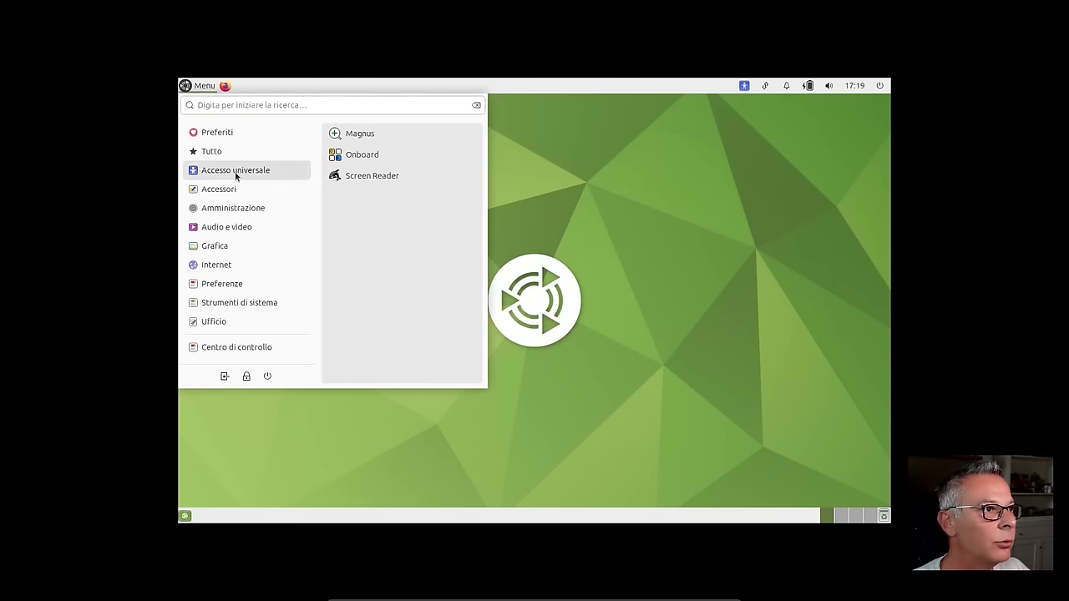
pyautogui.click(671, 260)
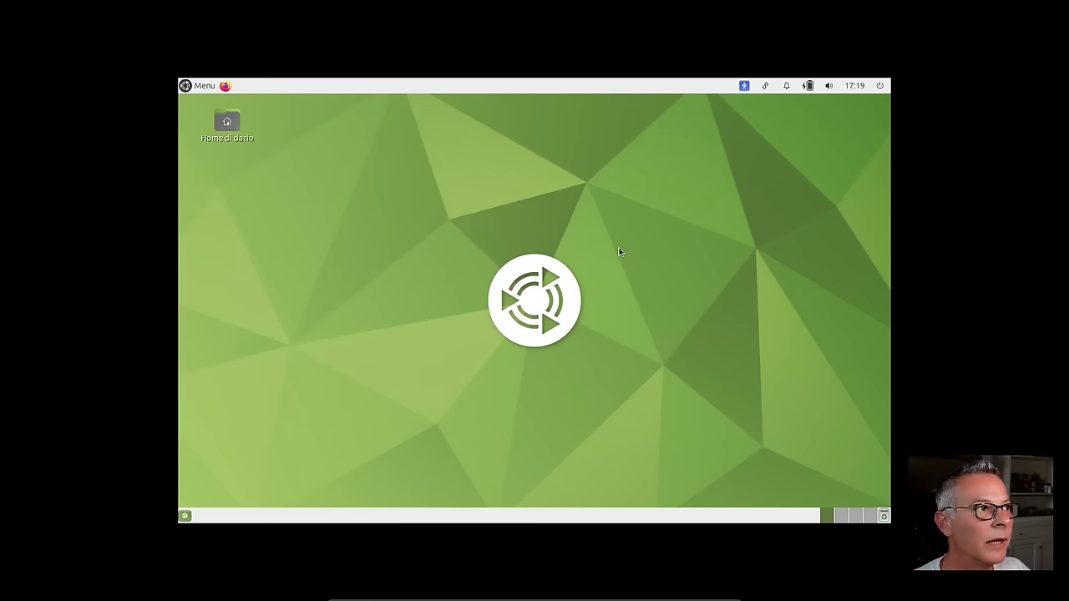
# Step: Leave the virtual machine's full-screen mode and insert the Guest Additions CD image into it
pyautogui.hotkey('ctrl', 'f')
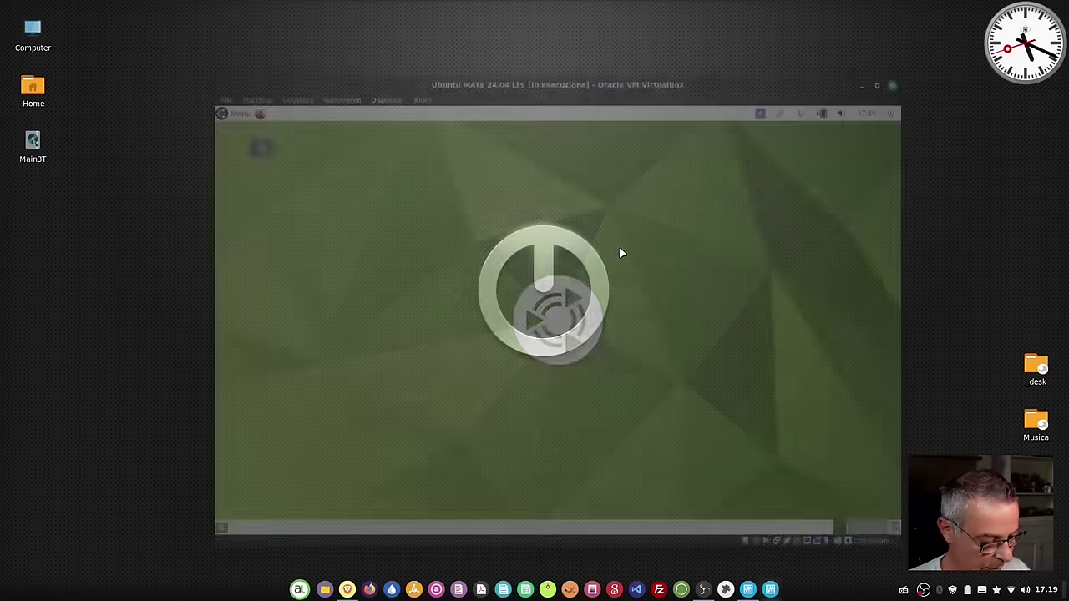
pyautogui.click(326, 94)
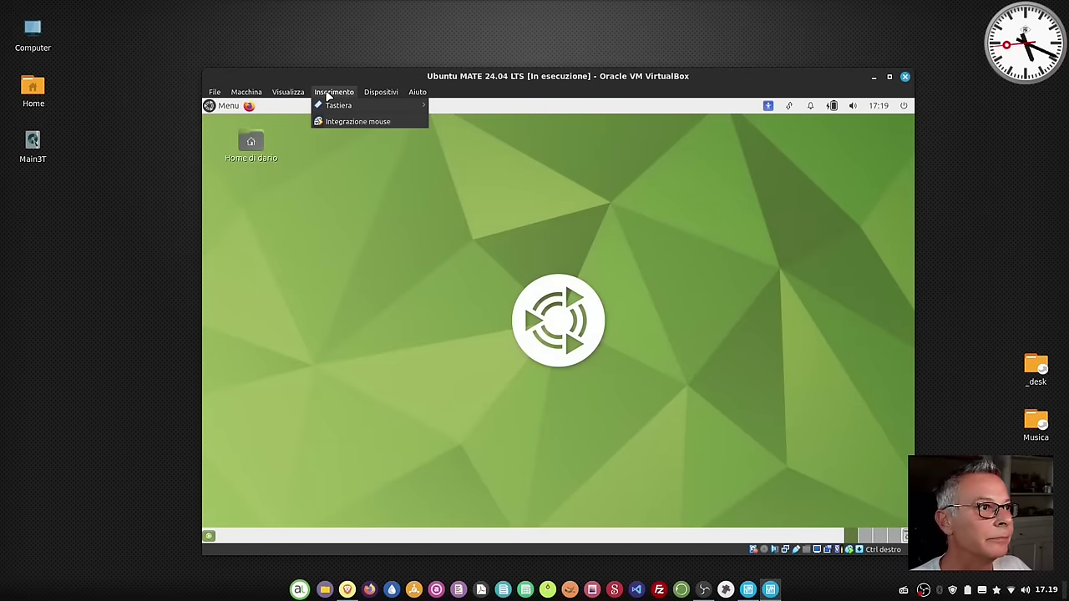
pyautogui.moveTo(380, 92)
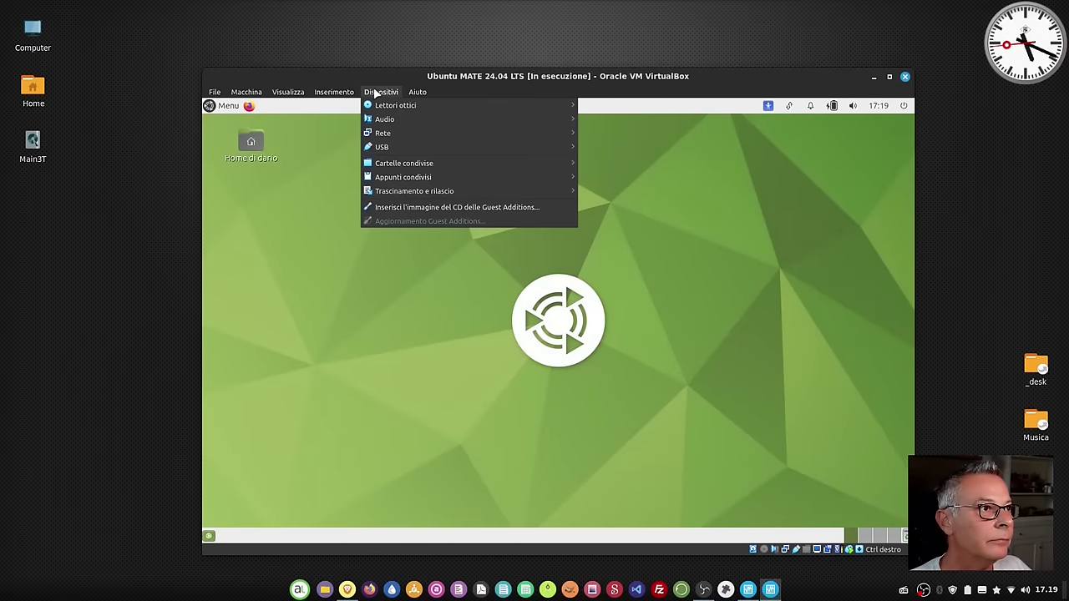
pyautogui.click(535, 205)
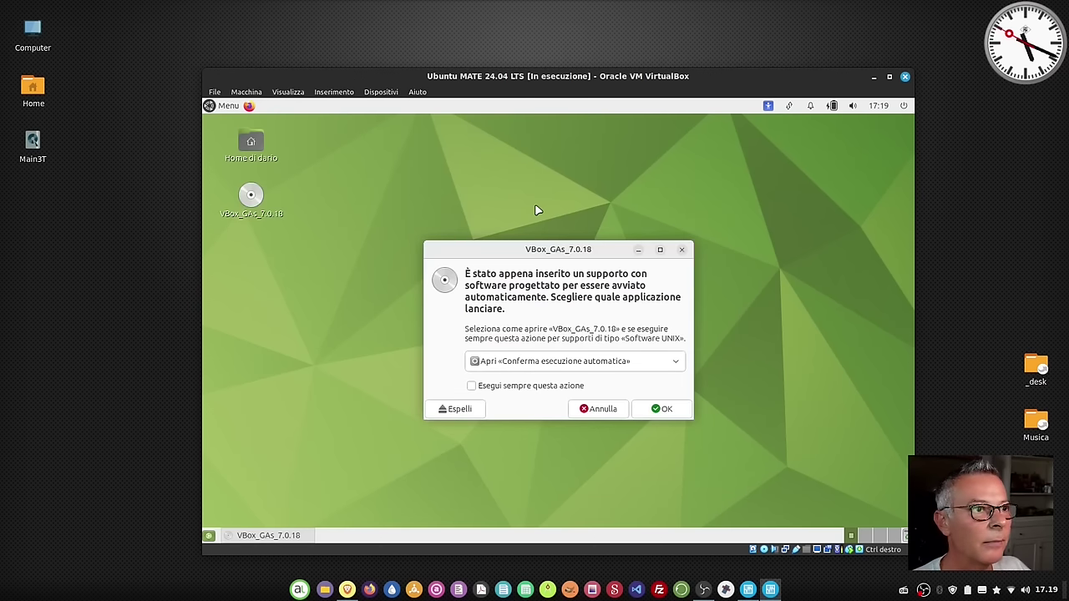
# Step: Run the software on the VBox_GAs_7.0.18 disc and authenticate its installation with the account password
pyautogui.click(661, 409)
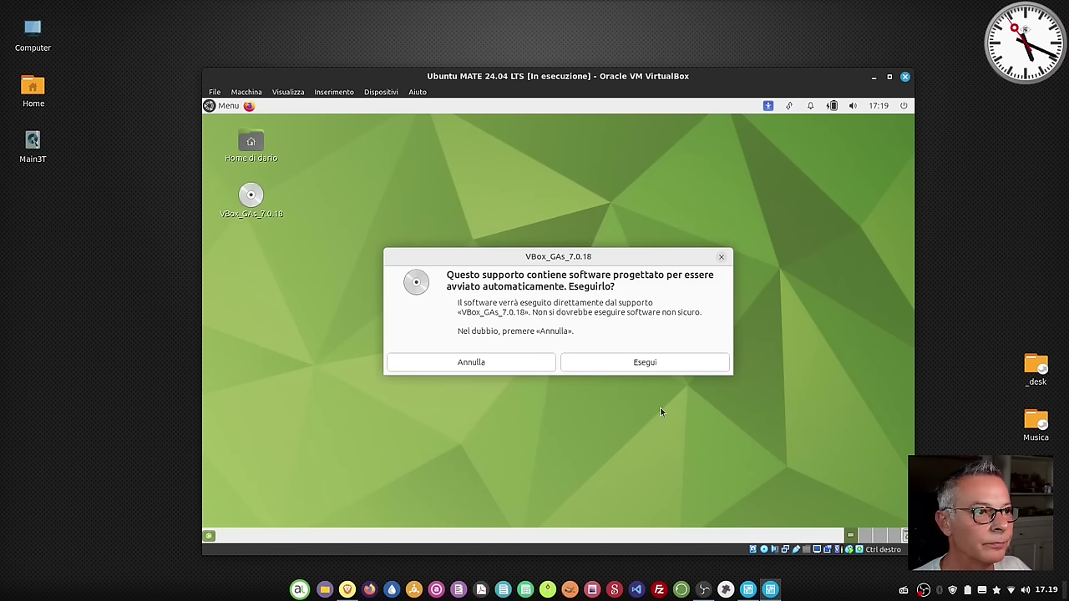
pyautogui.click(646, 363)
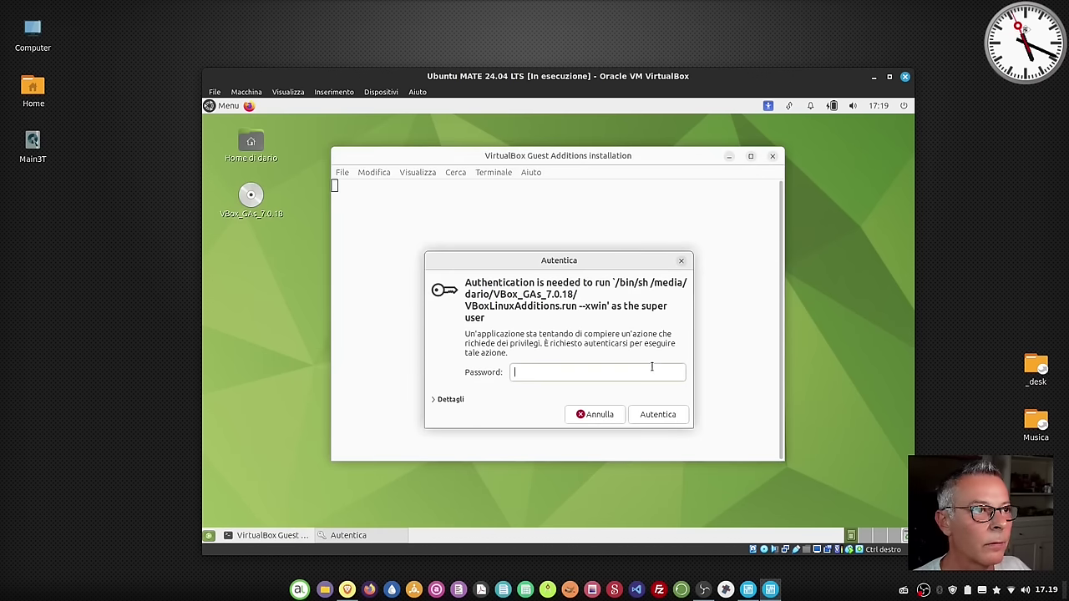
pyautogui.write('••••••••••')
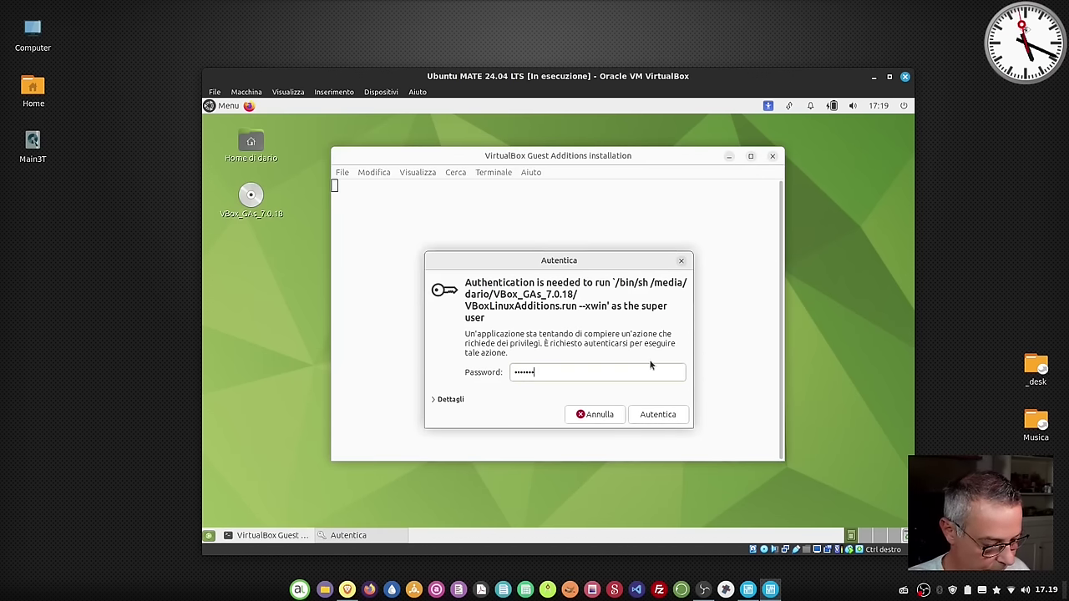
pyautogui.write('••••')
pyautogui.press('Return')
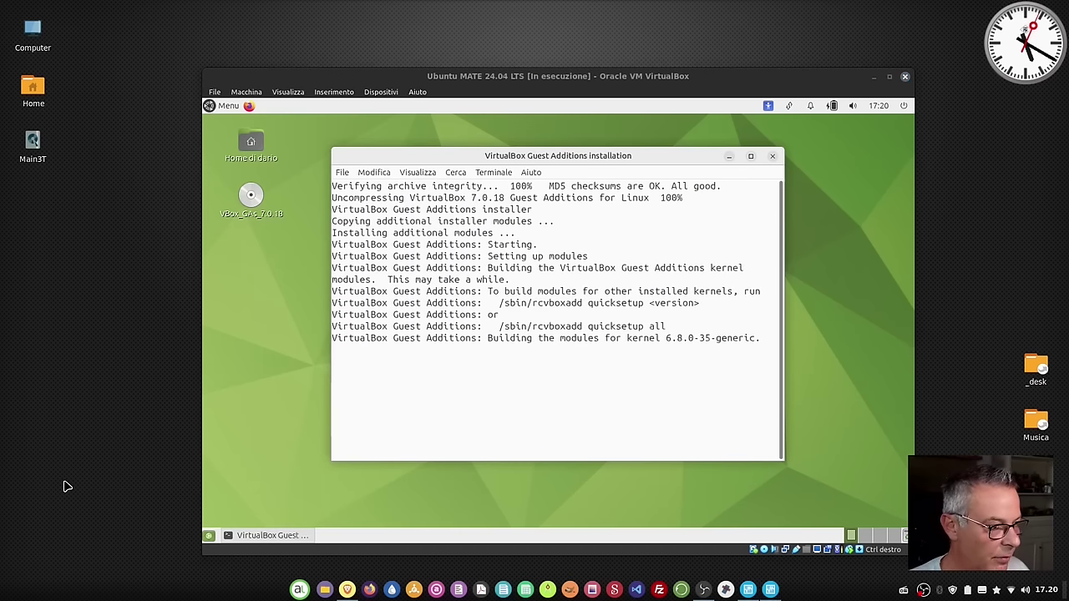
# Step: Search the host system for the system monitor, check its CPU, memory and network usage, and close the monitor
pyautogui.press('super')
pyautogui.write('task')
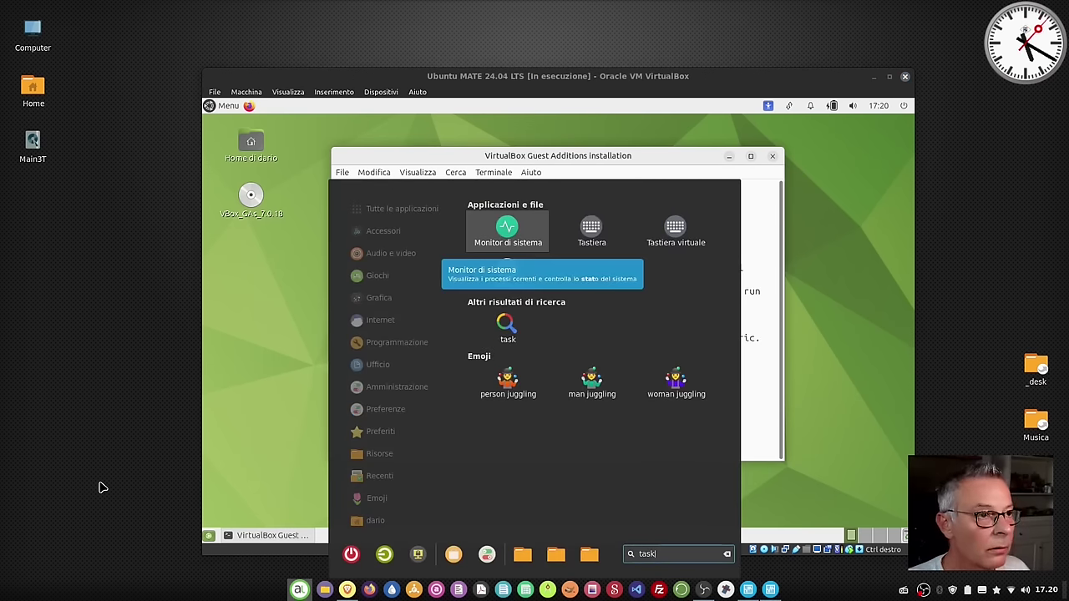
pyautogui.press('Return')
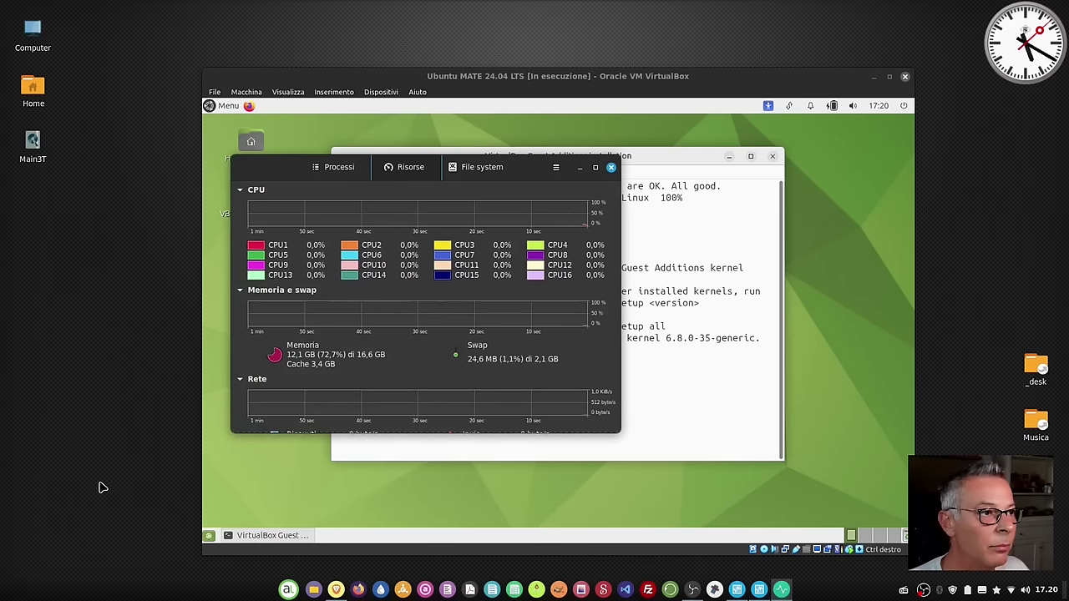
pyautogui.scroll(-1, 402, 360)
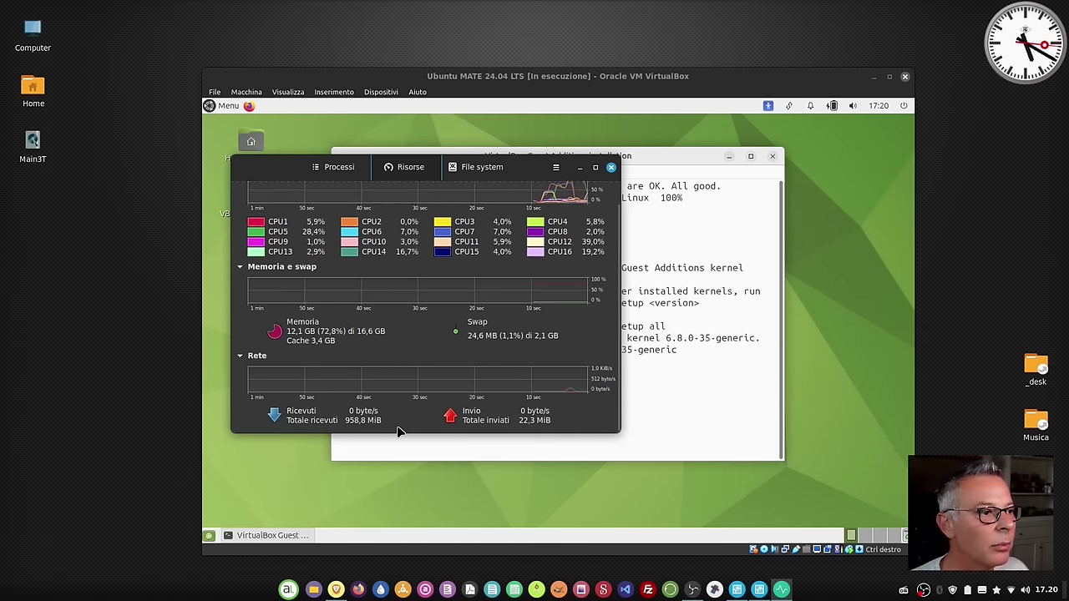
pyautogui.click(610, 167)
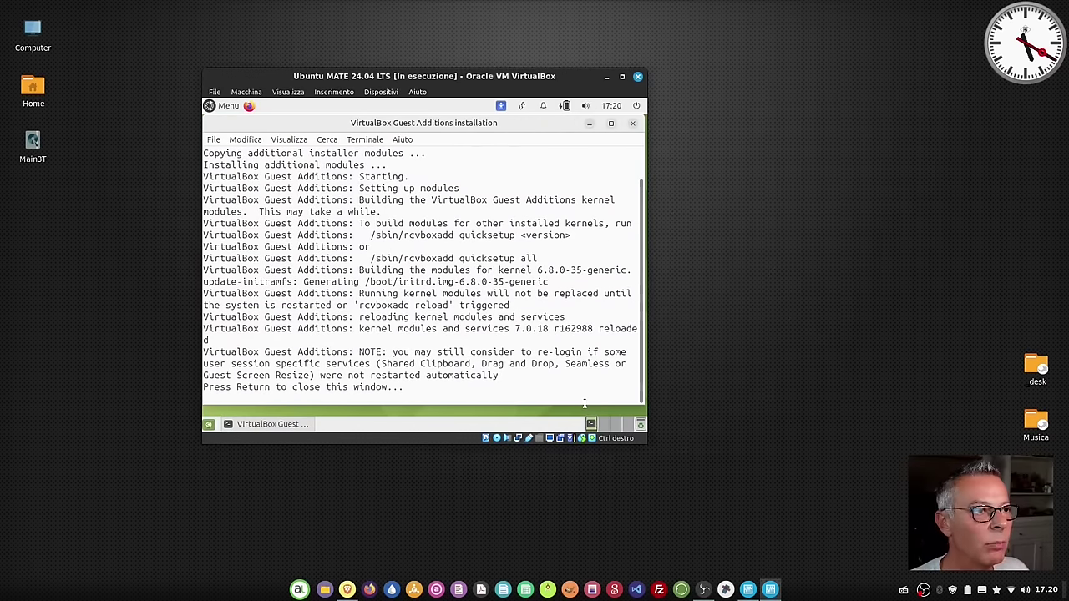
# Step: Close the Guest Additions installer's terminal window, eject the VBox_GAs_7.0.18 disc and dismiss the removal notification
pyautogui.press('Return')
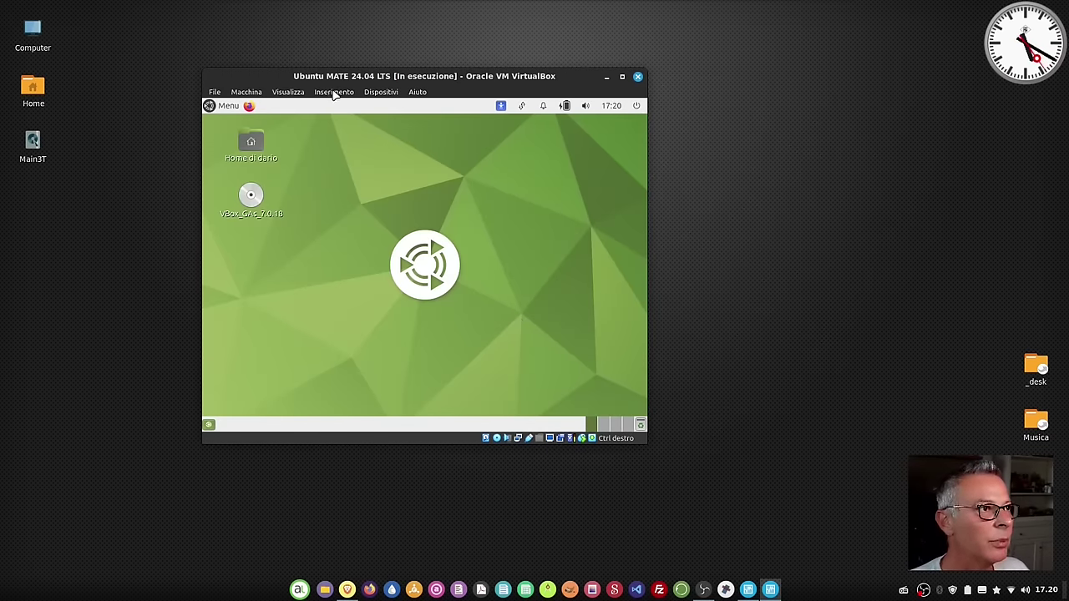
pyautogui.click(376, 92)
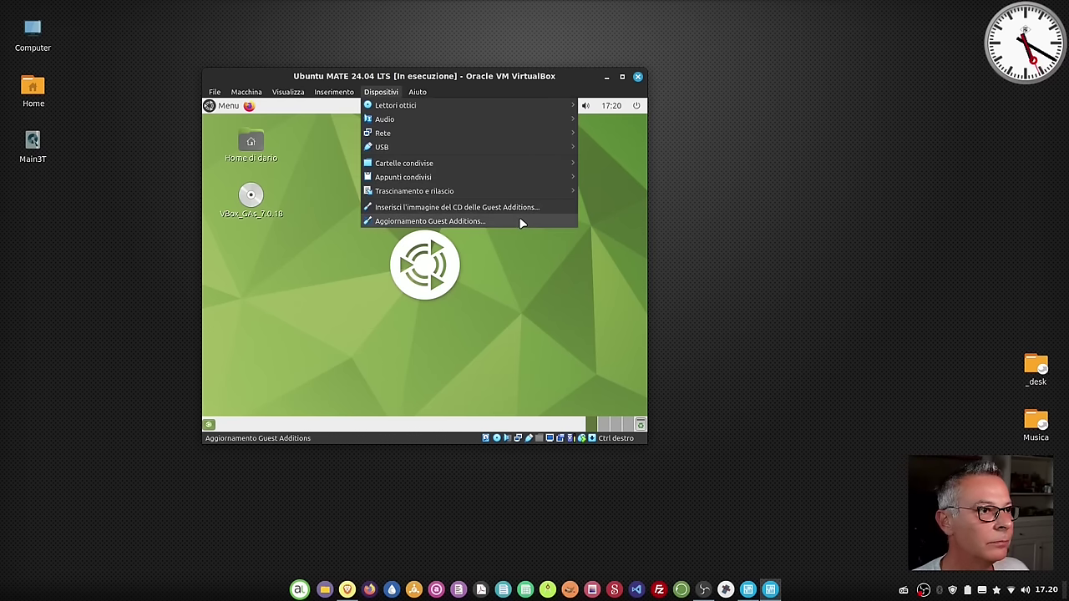
pyautogui.click(363, 266)
pyautogui.rightClick(248, 200)
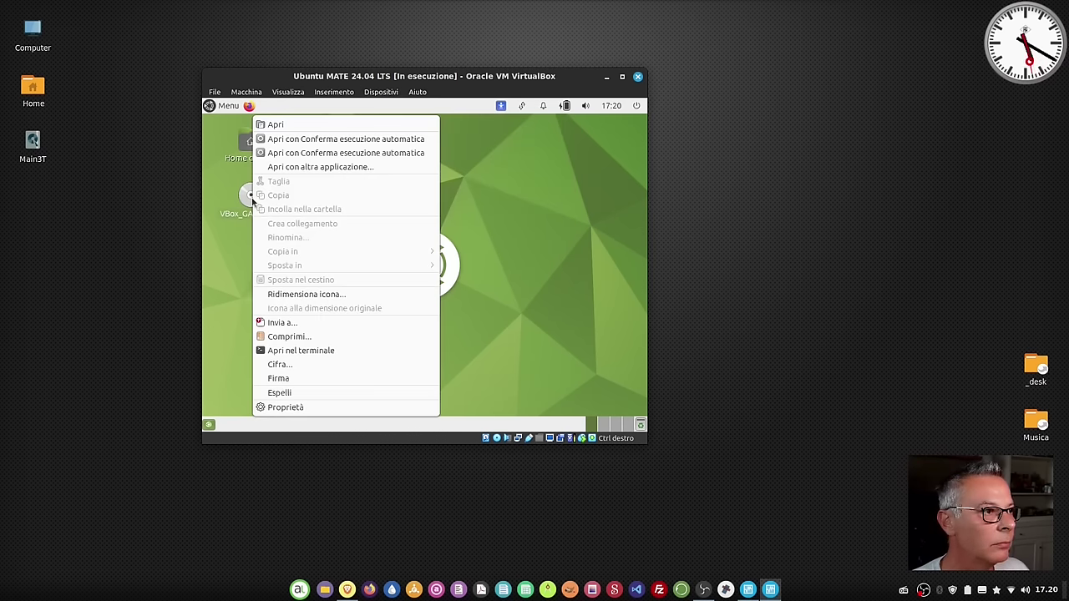
pyautogui.click(301, 390)
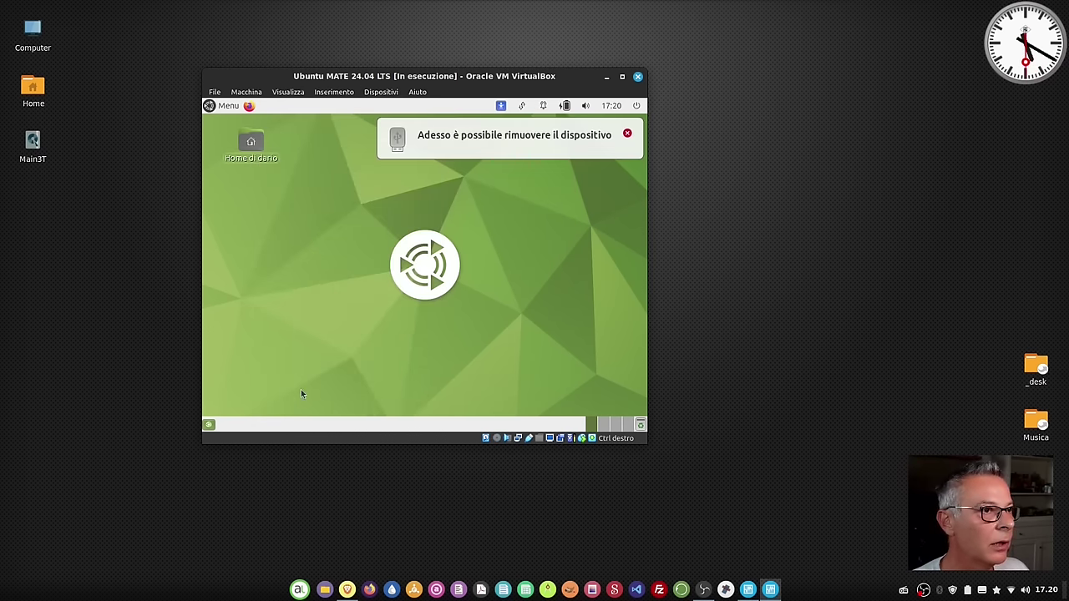
pyautogui.click(627, 133)
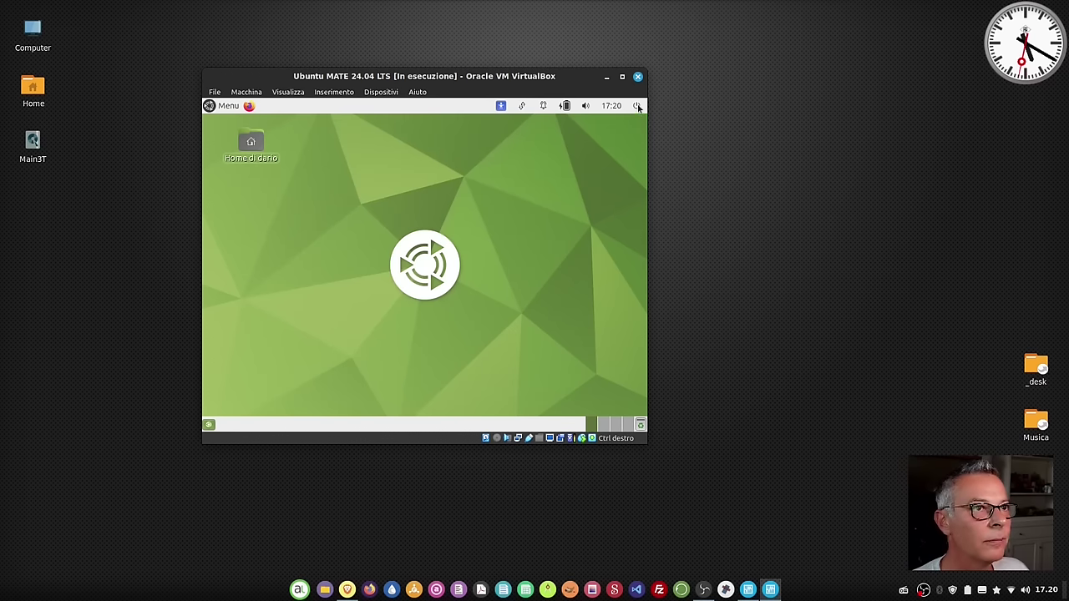
# Step: Bring up the virtual machine session's shutdown and restart options
pyautogui.click(637, 106)
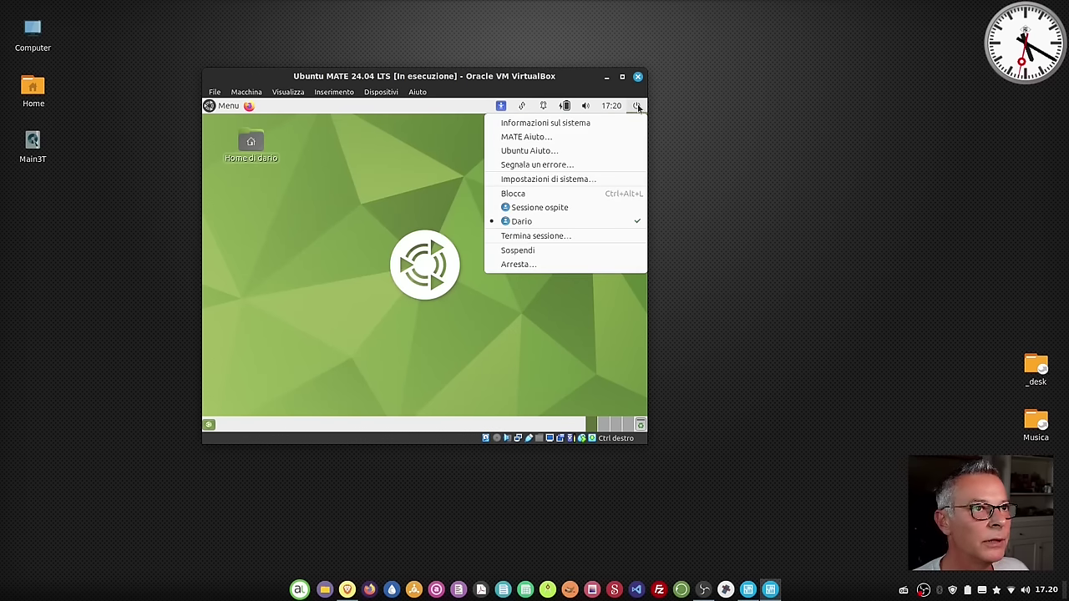
pyautogui.click(528, 265)
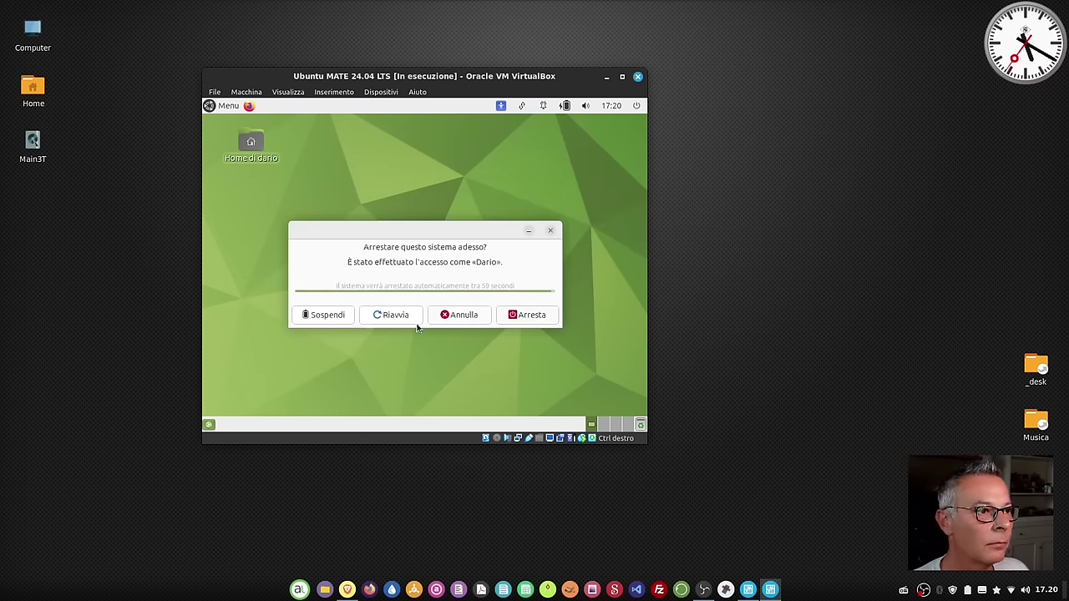
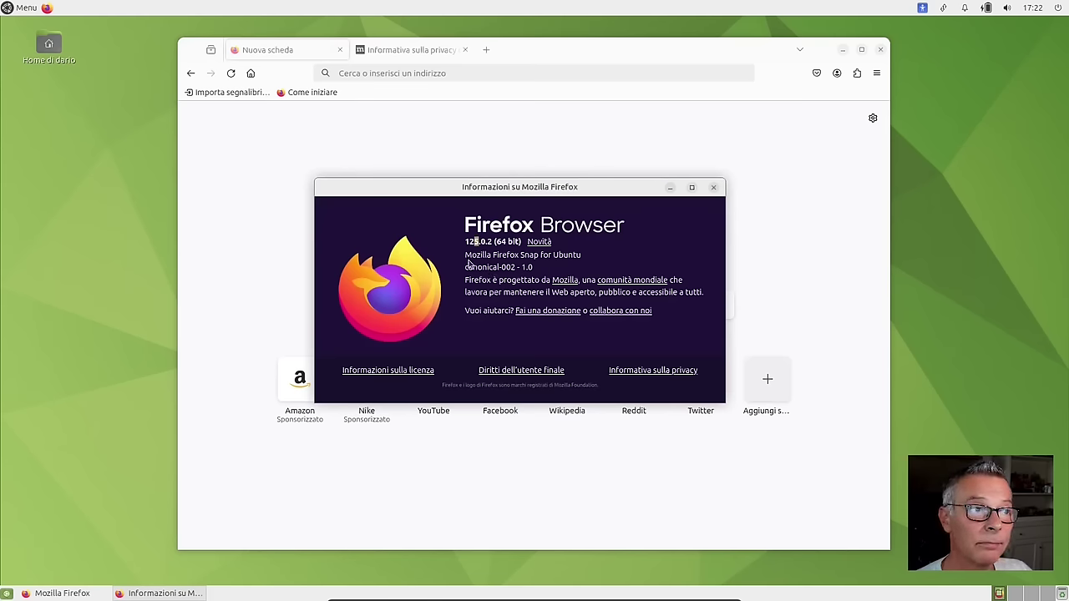
# Step: Close the Firefox version information window and the browser
pyautogui.click(714, 188)
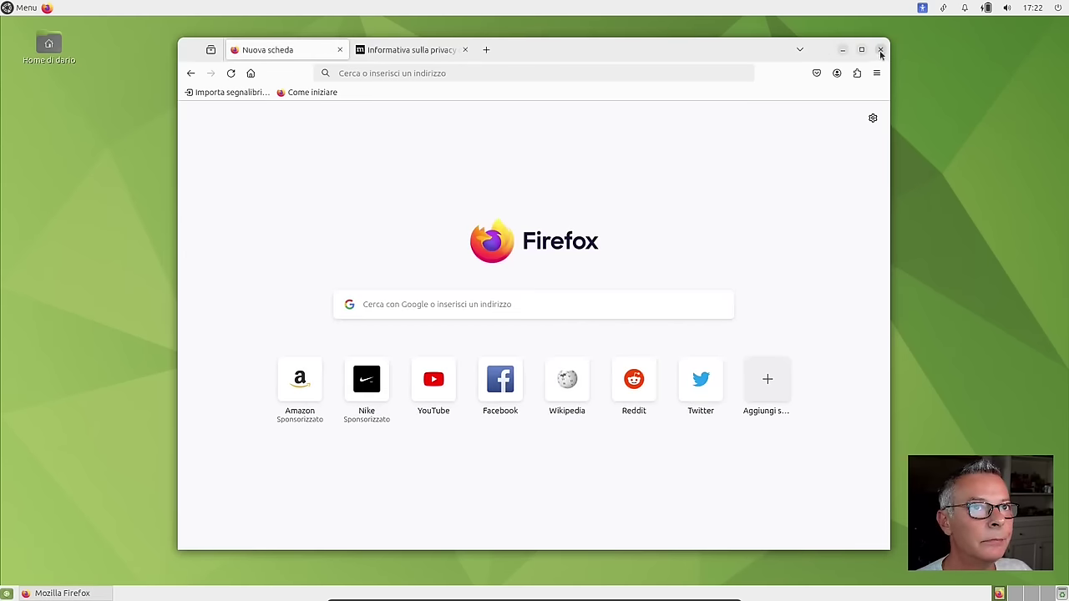
pyautogui.click(879, 49)
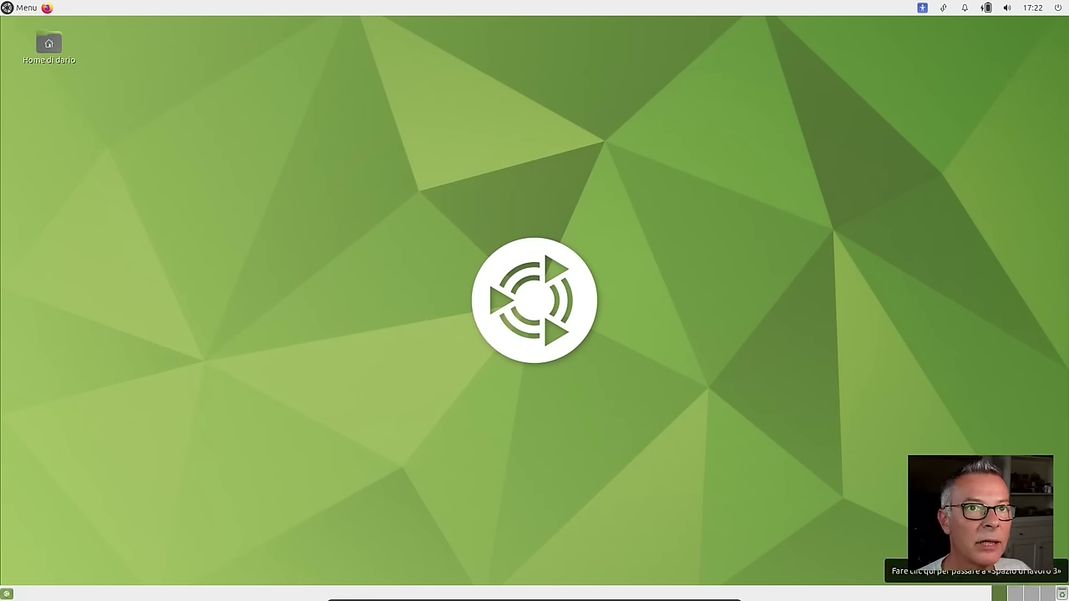
# Step: Open the Centro di controllo system settings, look through its categories and close it
pyautogui.click(1059, 8)
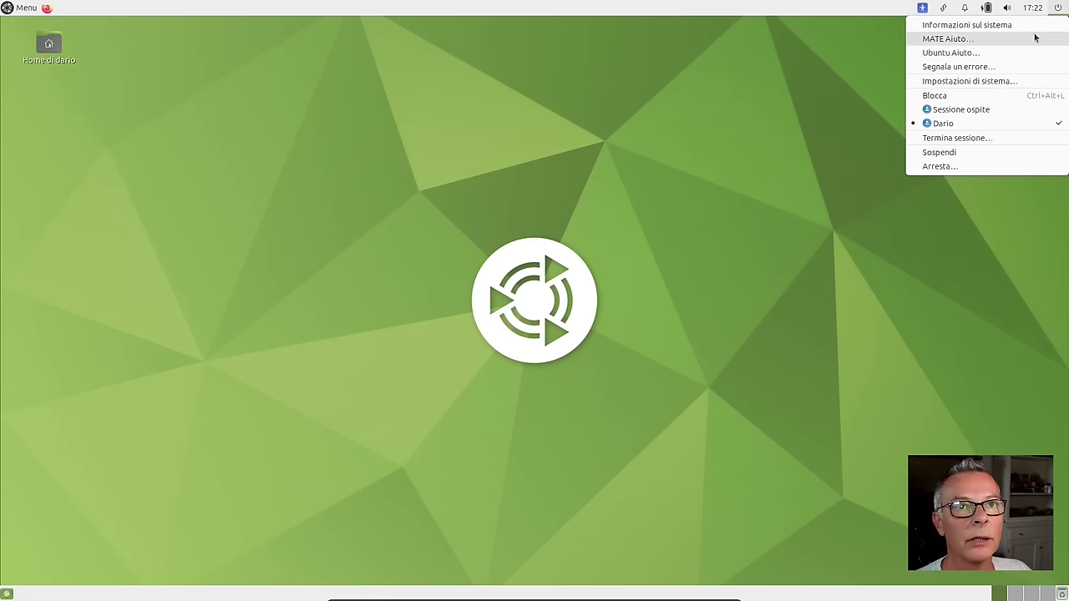
pyautogui.click(1007, 82)
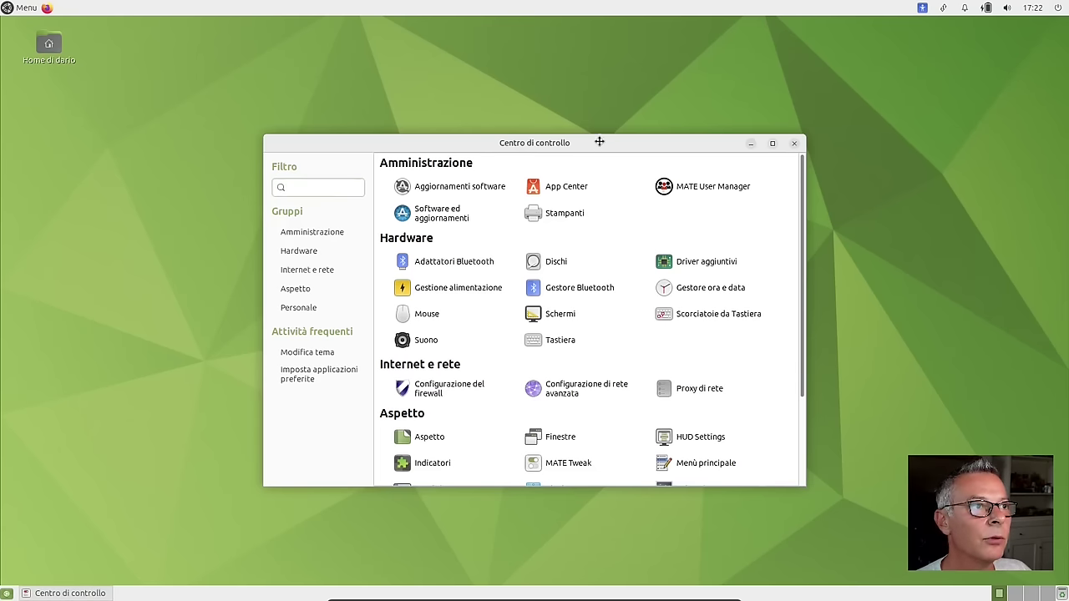
pyautogui.moveTo(600, 142)
pyautogui.mouseDown()
pyautogui.moveTo(587, 114)
pyautogui.moveTo(595, 126)
pyautogui.mouseUp()
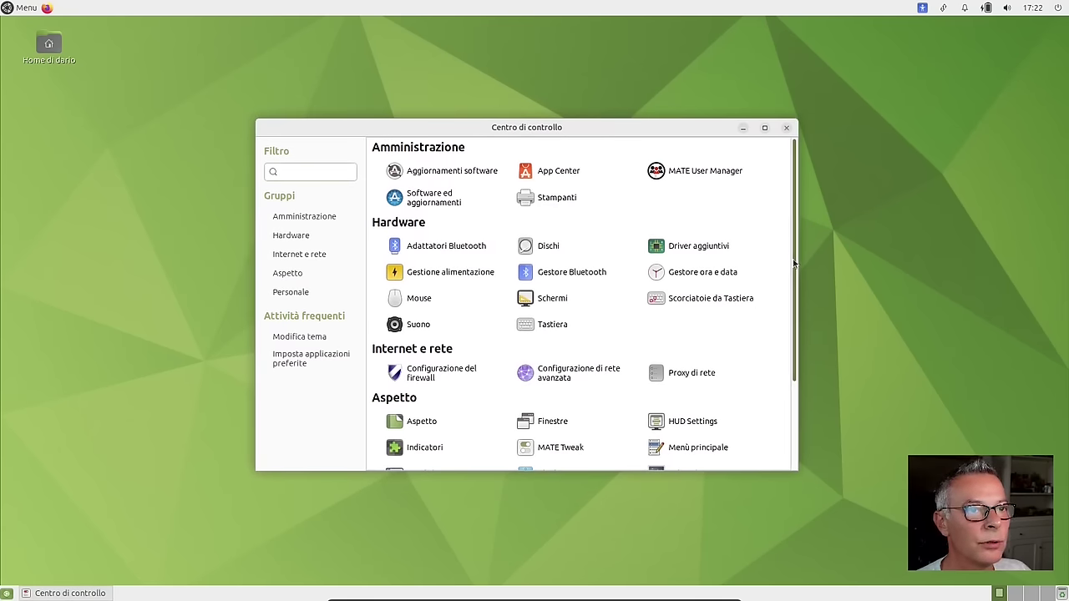
pyautogui.moveTo(789, 264); pyautogui.dragTo(778, 381)
pyautogui.click(785, 127)
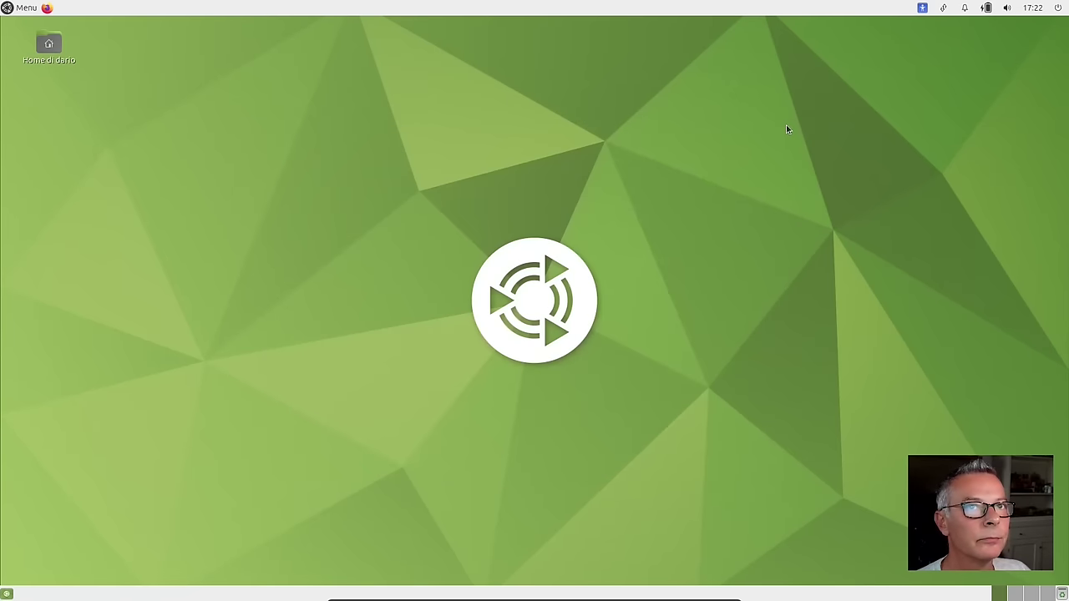
# Step: Examine the options offered by the accessibility, notification, network and power indicators
pyautogui.click(923, 8)
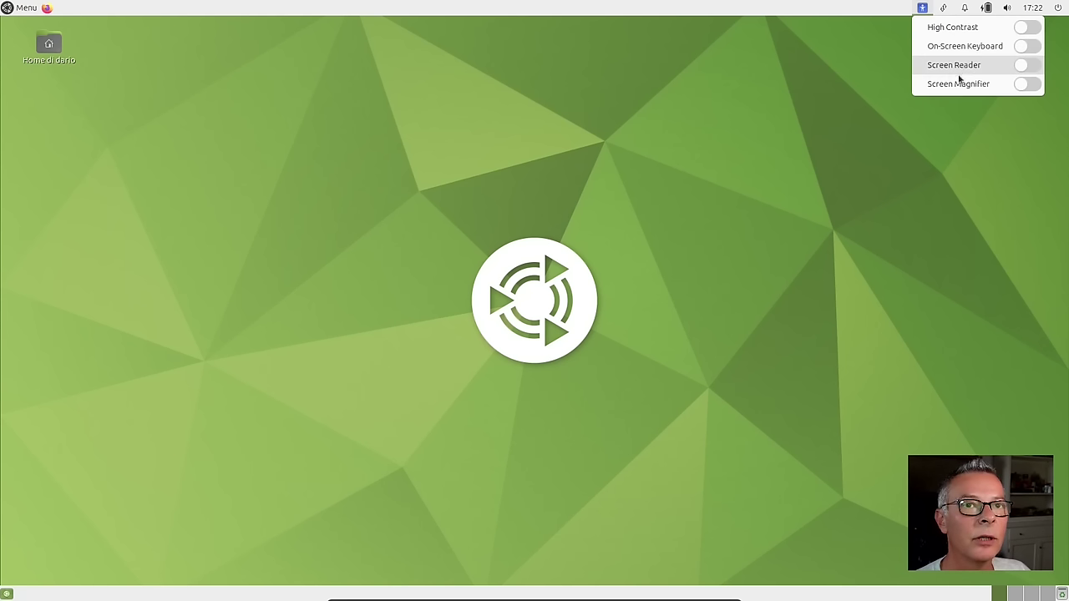
pyautogui.click(919, 8)
pyautogui.click(964, 10)
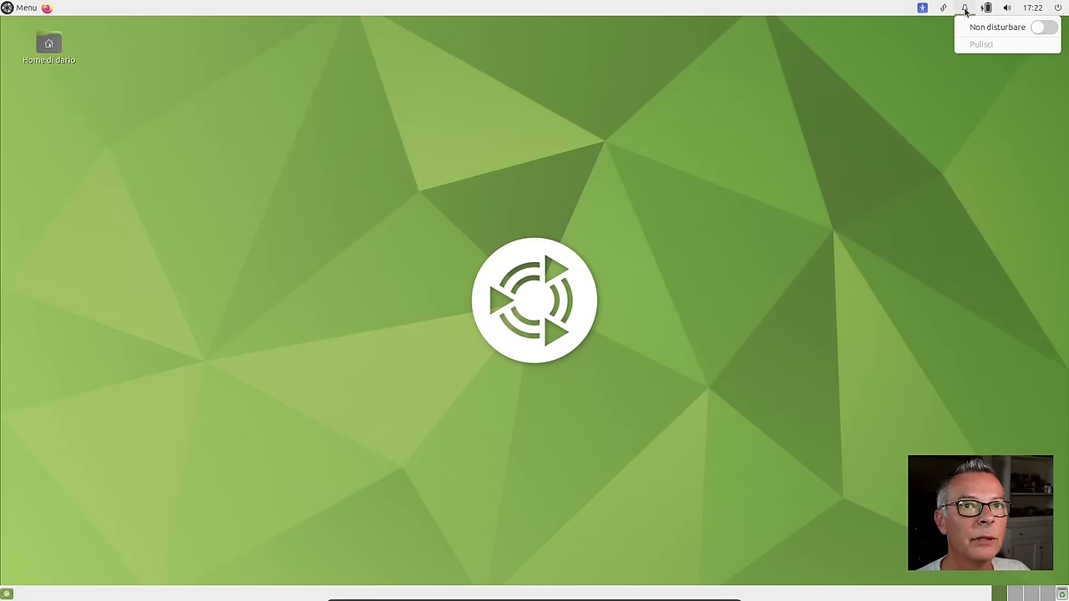
pyautogui.click(945, 10)
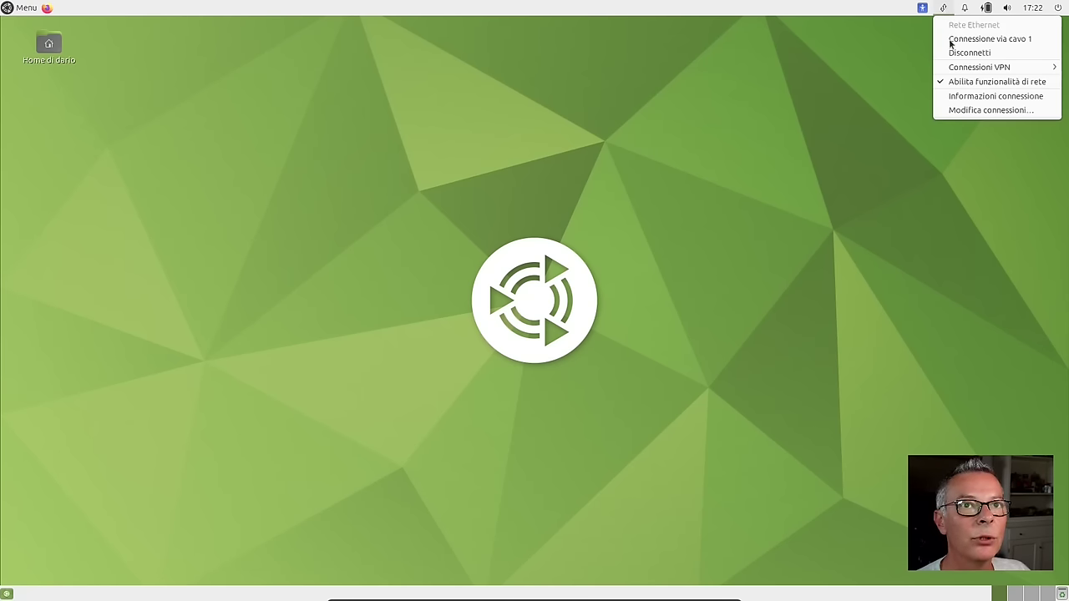
pyautogui.click(987, 9)
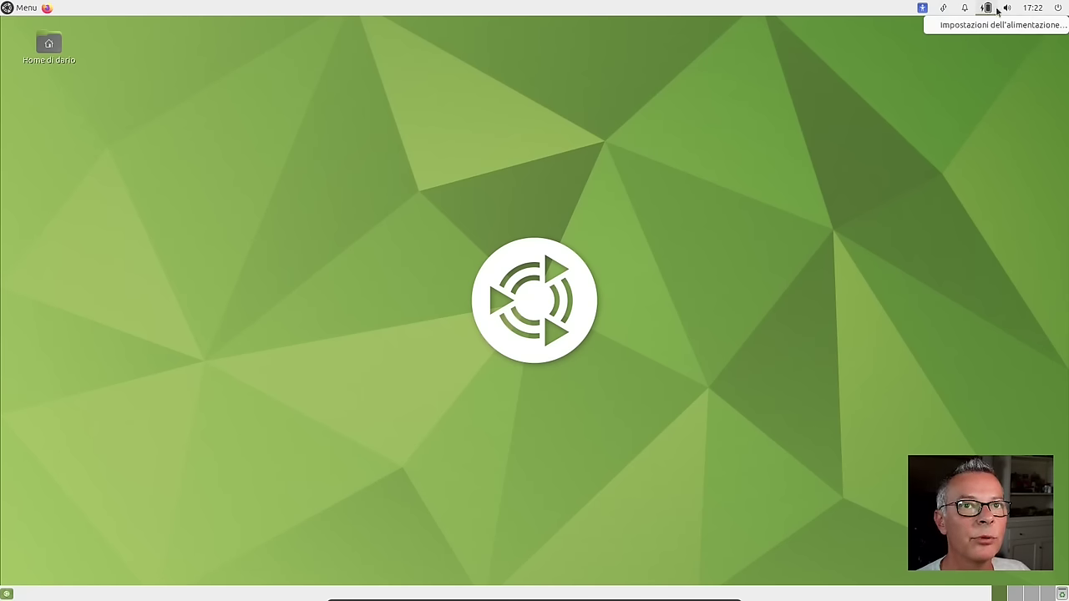
# Step: Open the sound preferences from the volume indicator, review the Effetti sonori settings and close the window
pyautogui.click(1007, 9)
pyautogui.click(992, 90)
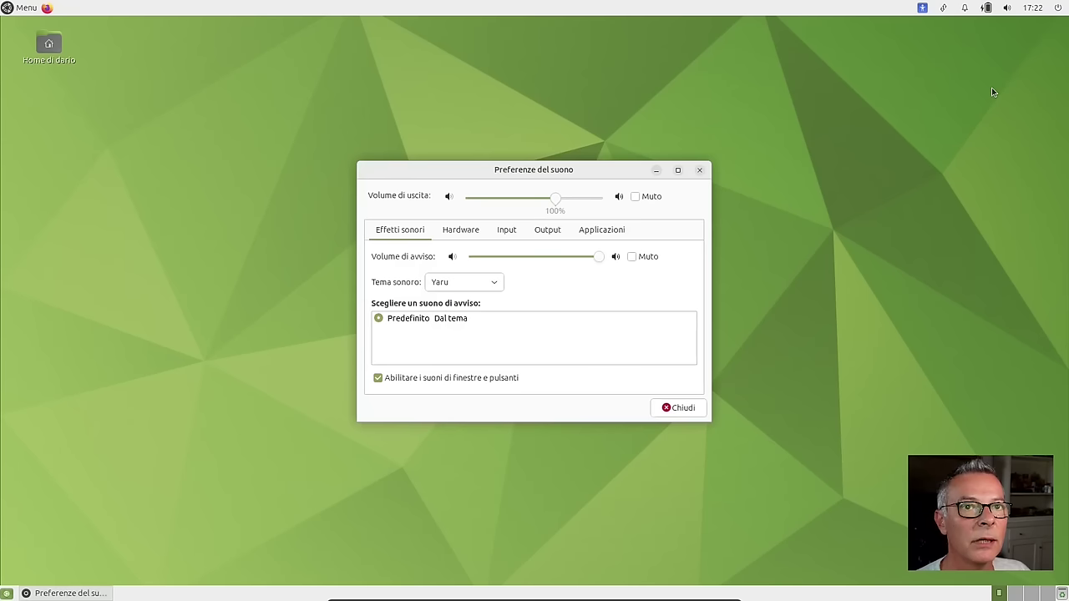
pyautogui.moveTo(573, 172); pyautogui.dragTo(548, 144)
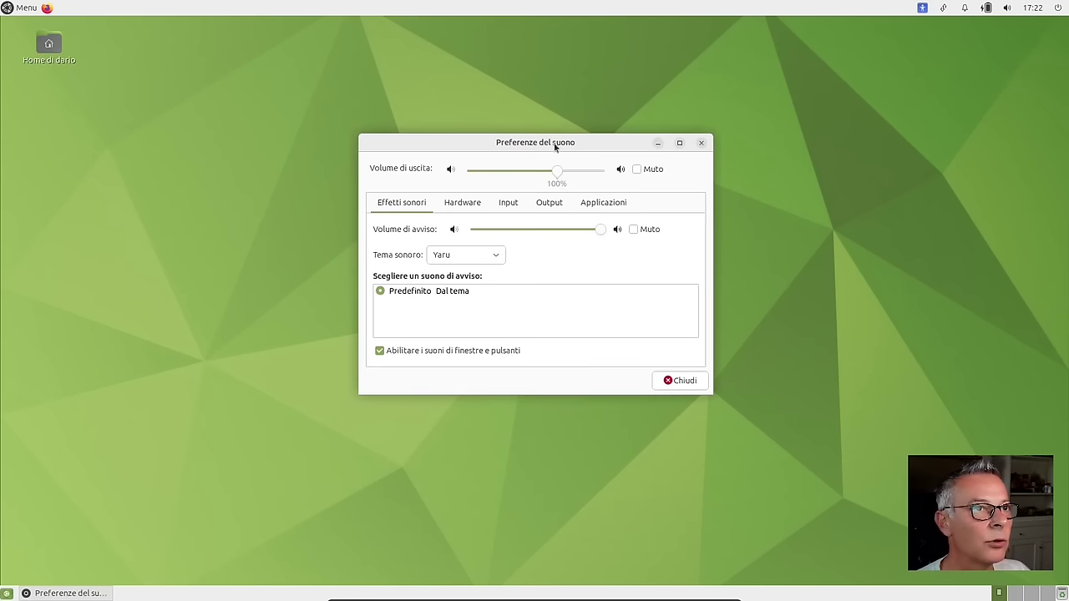
pyautogui.click(702, 144)
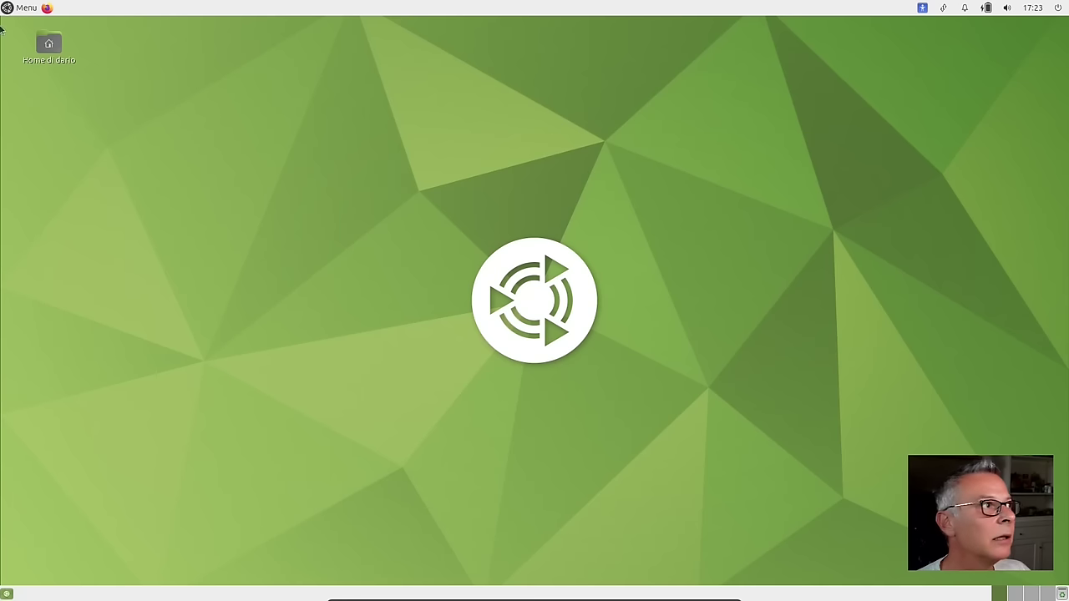
# Step: Browse the Accesso universale, Accessori and Preferenze application categories and open MATE Tweak from Preferenze
pyautogui.click(7, 8)
pyautogui.click(46, 96)
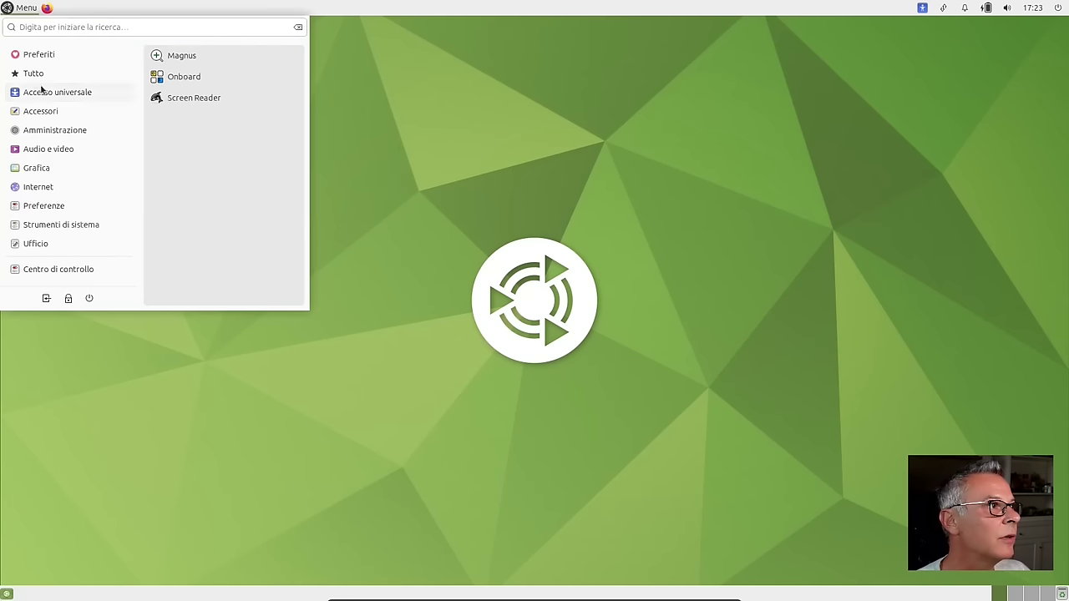
pyautogui.click(57, 111)
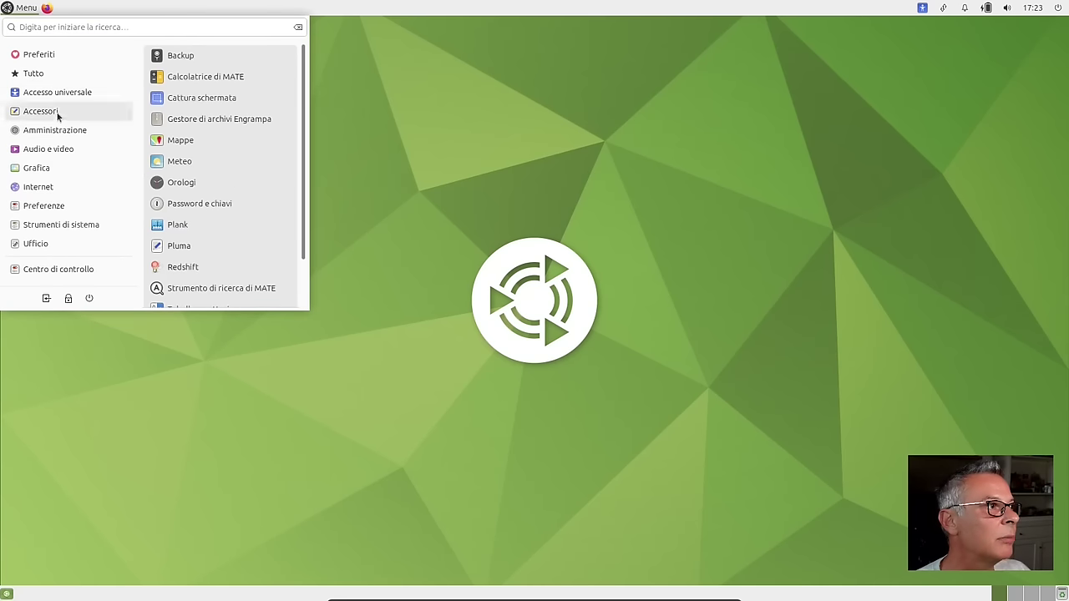
pyautogui.click(46, 205)
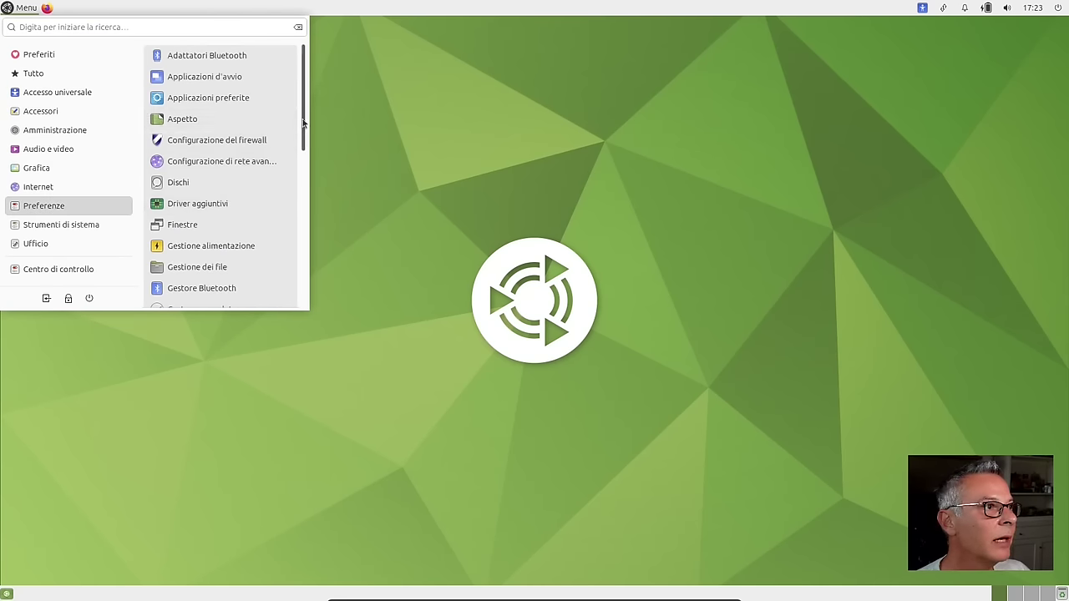
pyautogui.moveTo(302, 119); pyautogui.dragTo(297, 149)
pyautogui.scroll(-2, 290, 182)
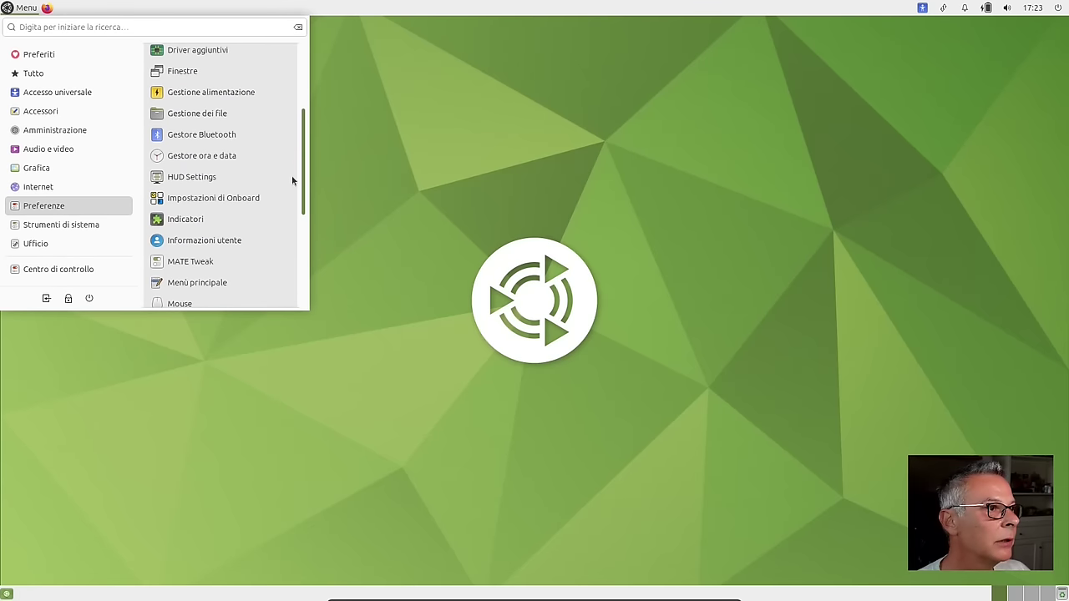
pyautogui.click(193, 273)
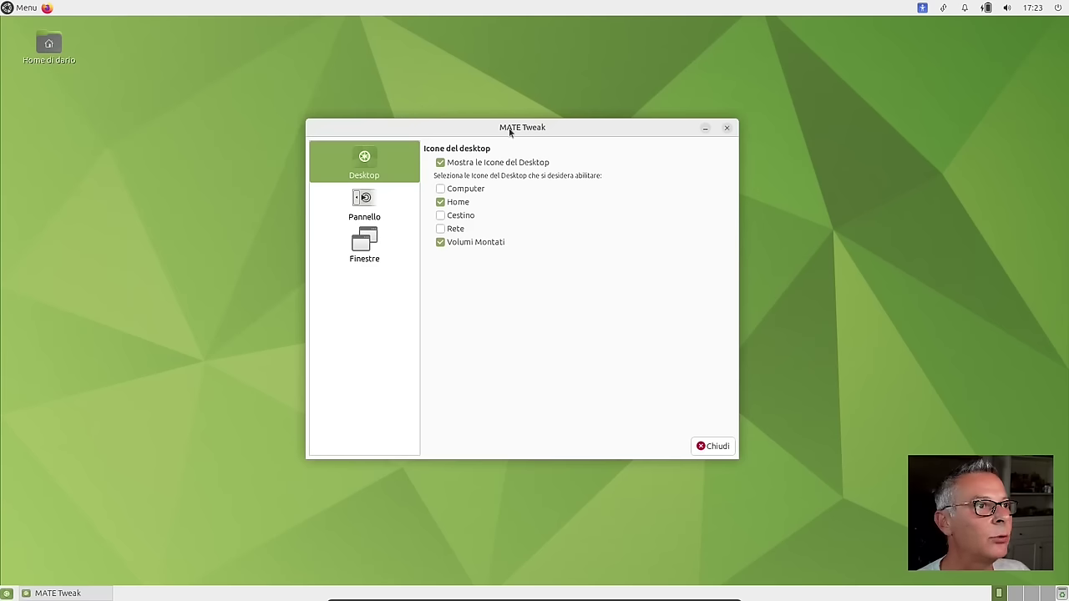
# Step: Change the panel layout in MATE Tweak to Cupertino and confirm replacing the current configuration
pyautogui.moveTo(512, 130); pyautogui.dragTo(537, 122)
pyautogui.click(396, 194)
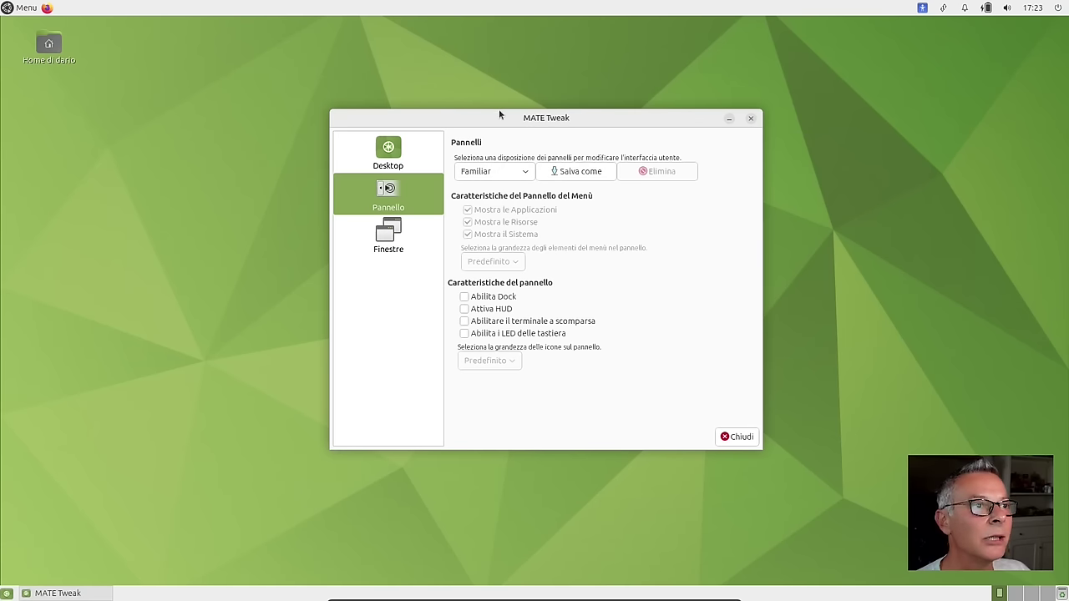
pyautogui.click(489, 174)
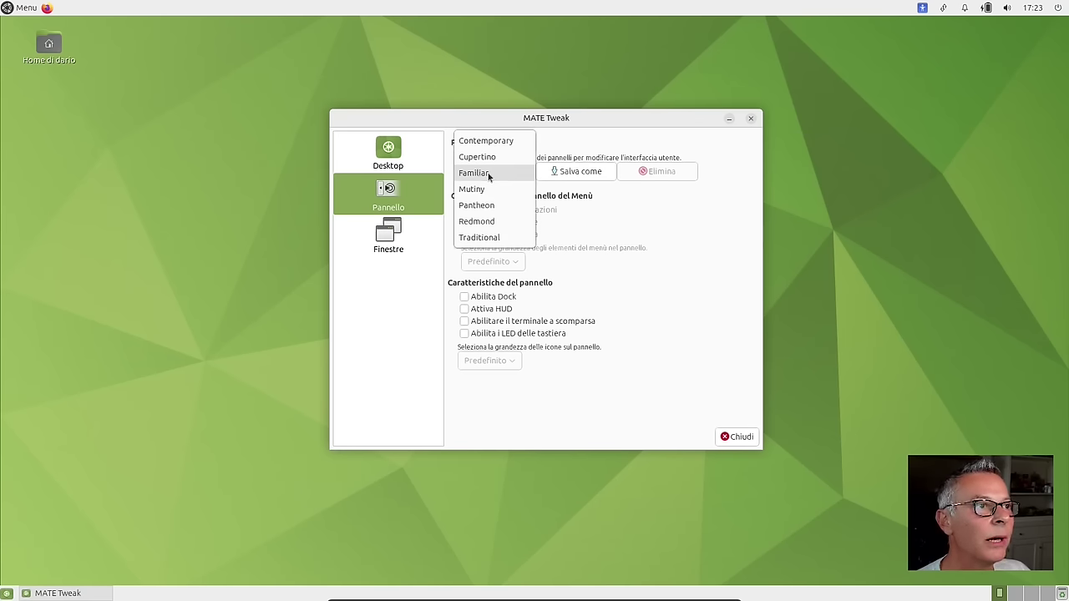
pyautogui.click(493, 158)
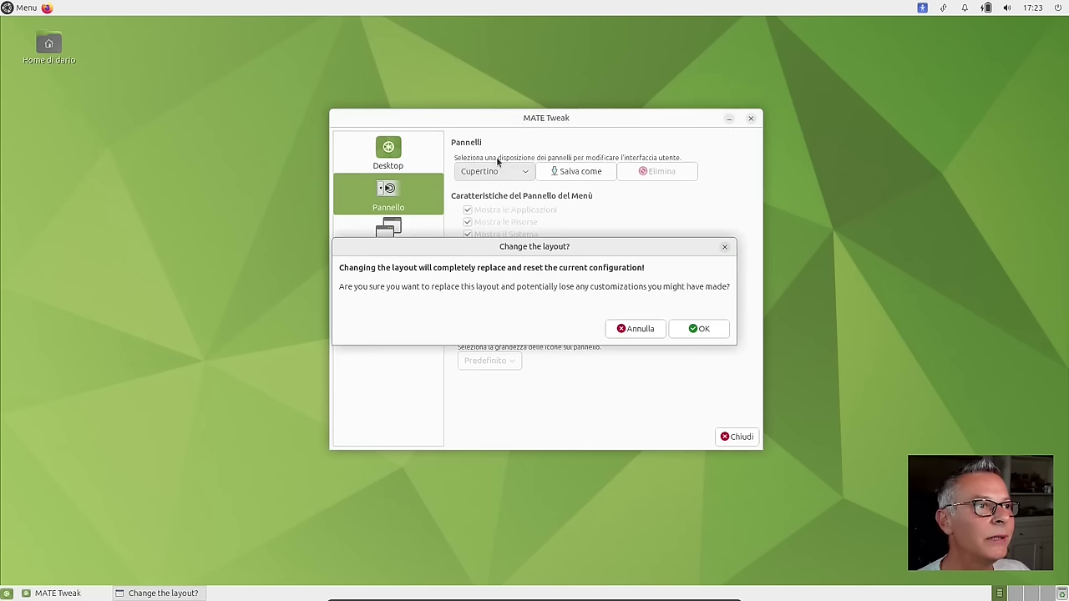
pyautogui.click(699, 334)
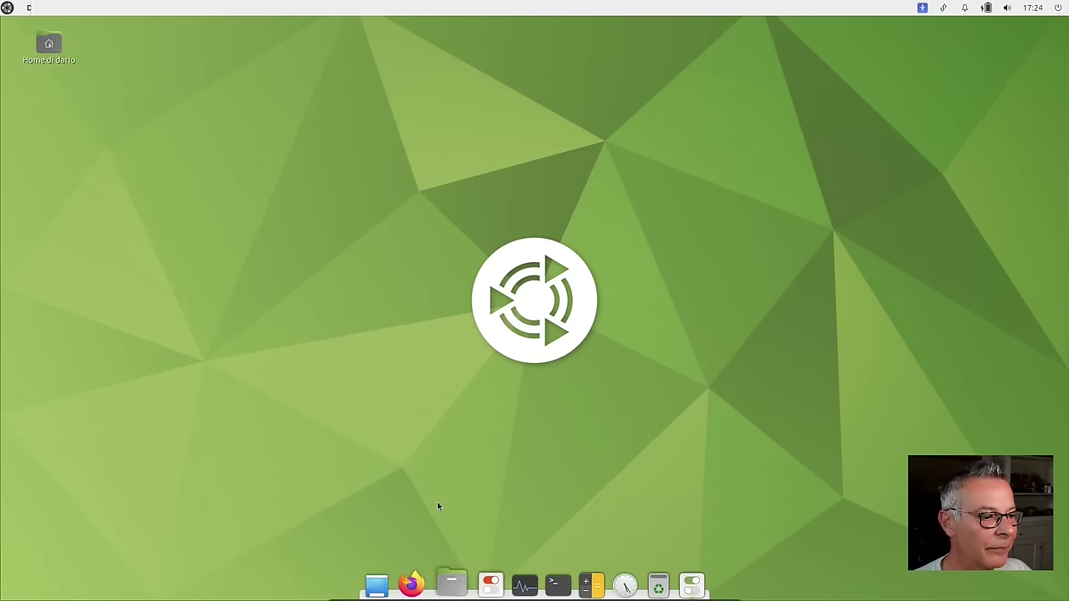
# Step: Open the home folder in the file manager and check the additional toolbar options
pyautogui.click(451, 585)
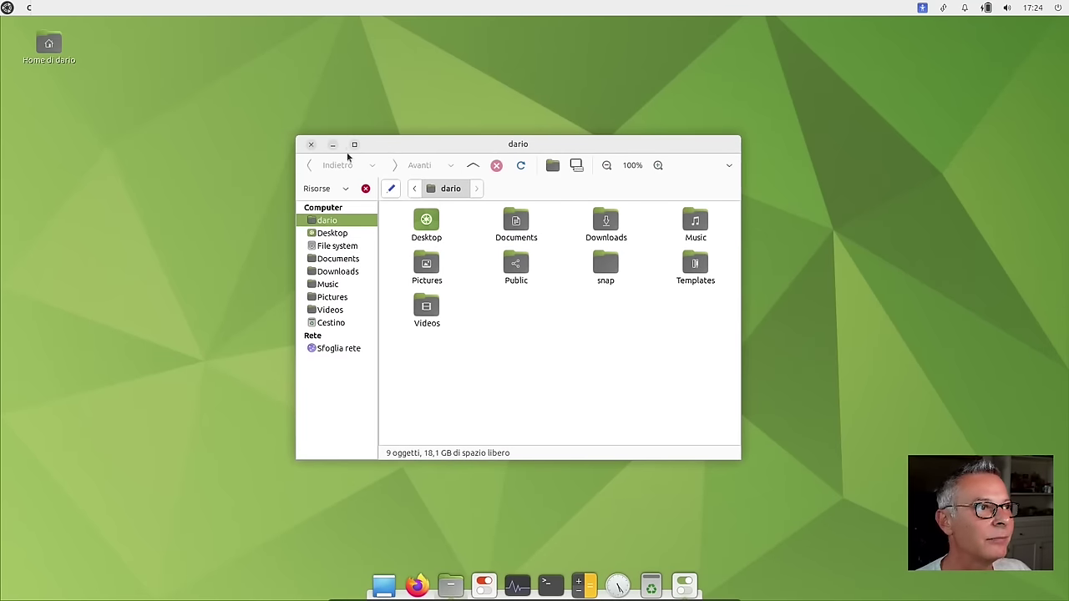
pyautogui.click(727, 170)
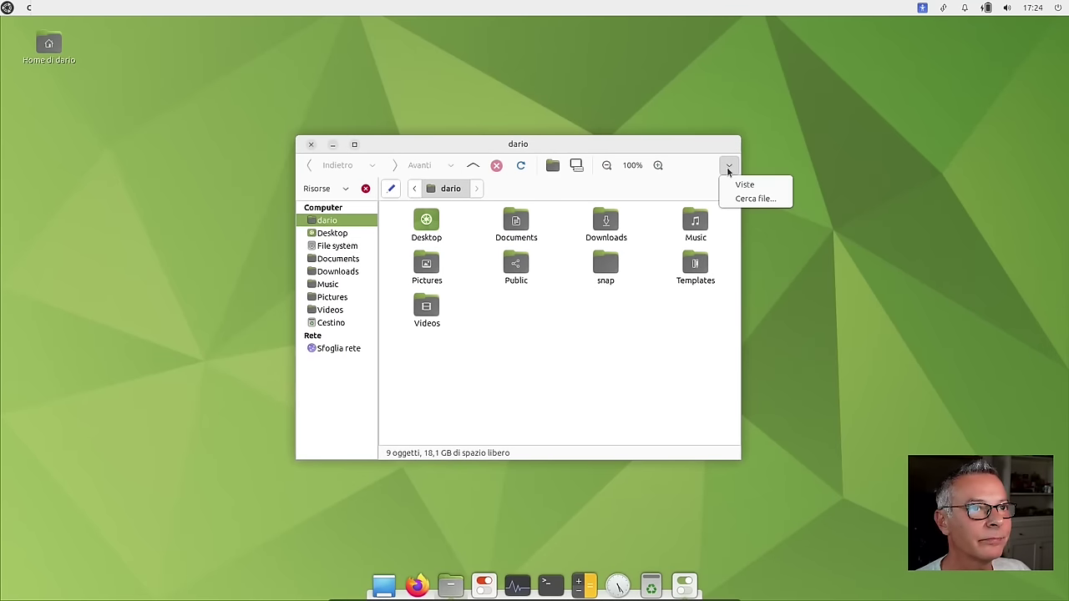
pyautogui.click(570, 380)
# Step: Return to MATE Tweak, change the panel layout to Mutiny and confirm replacing the current configuration
pyautogui.click(686, 583)
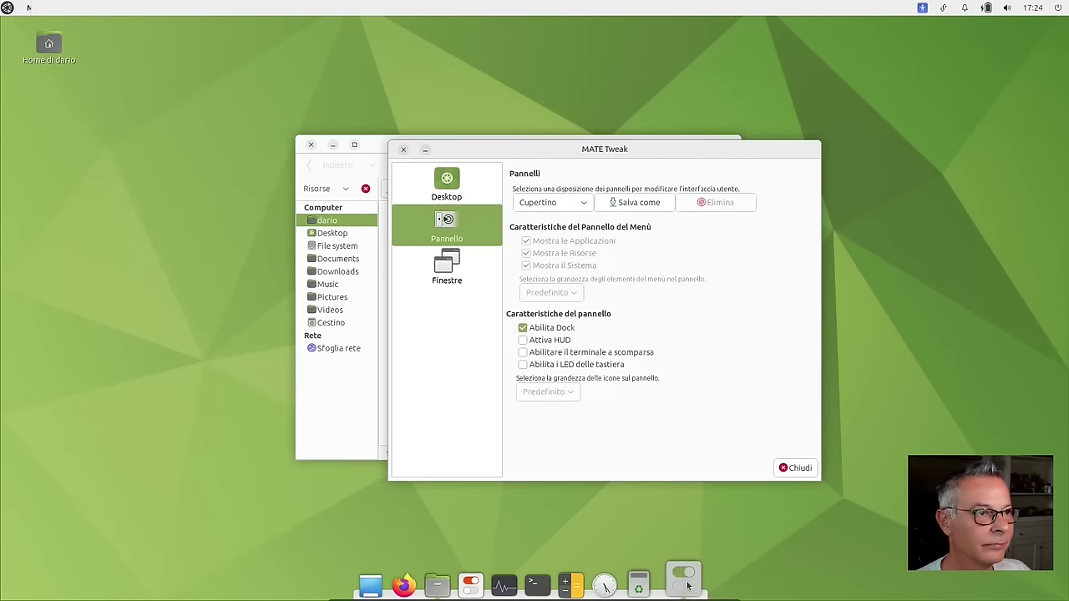
pyautogui.click(563, 203)
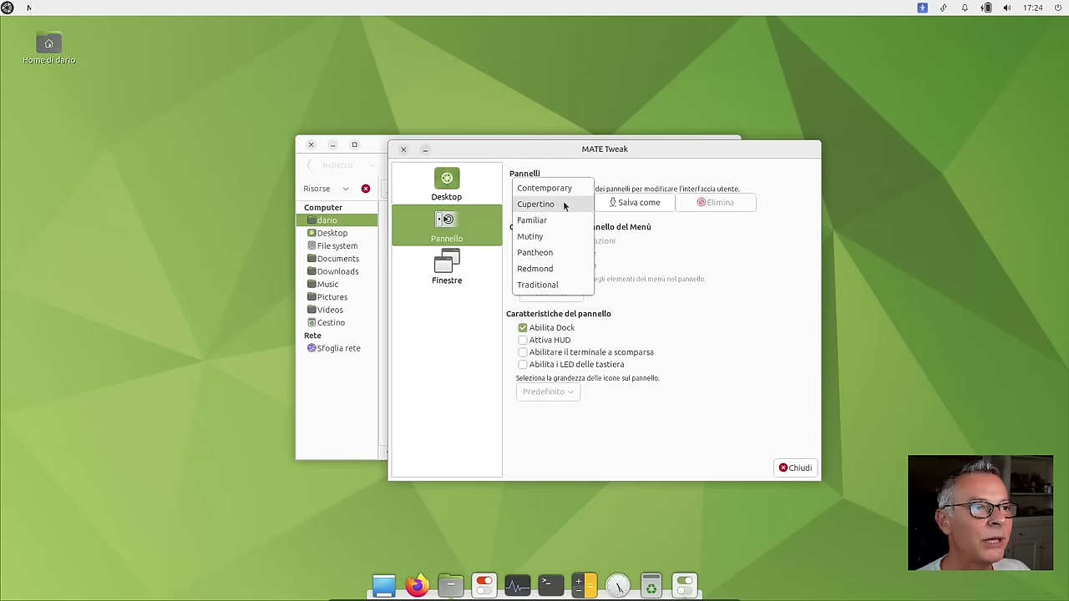
pyautogui.click(530, 237)
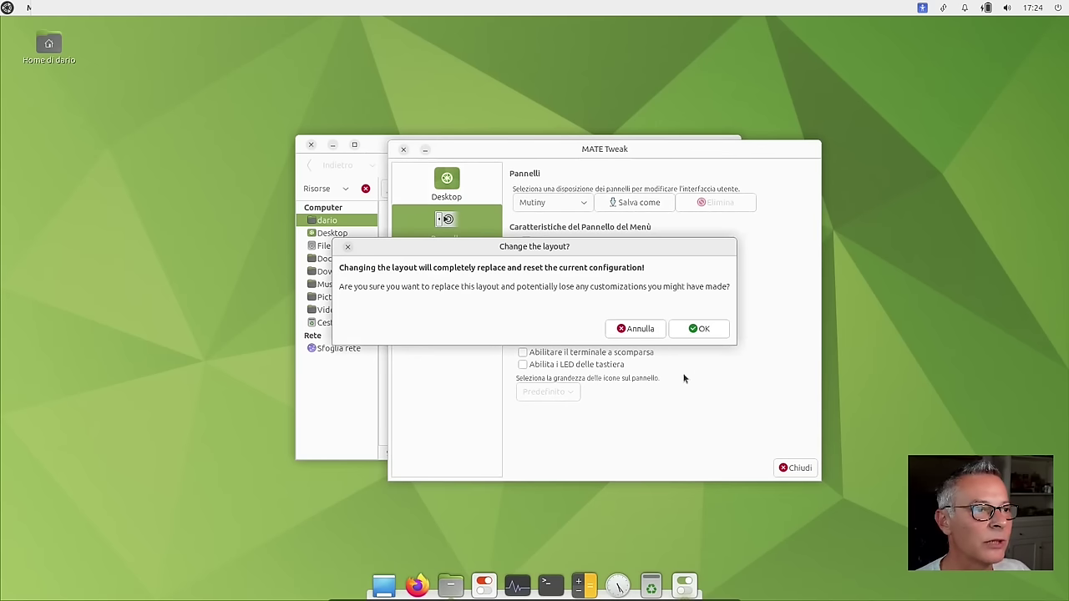
pyautogui.click(702, 329)
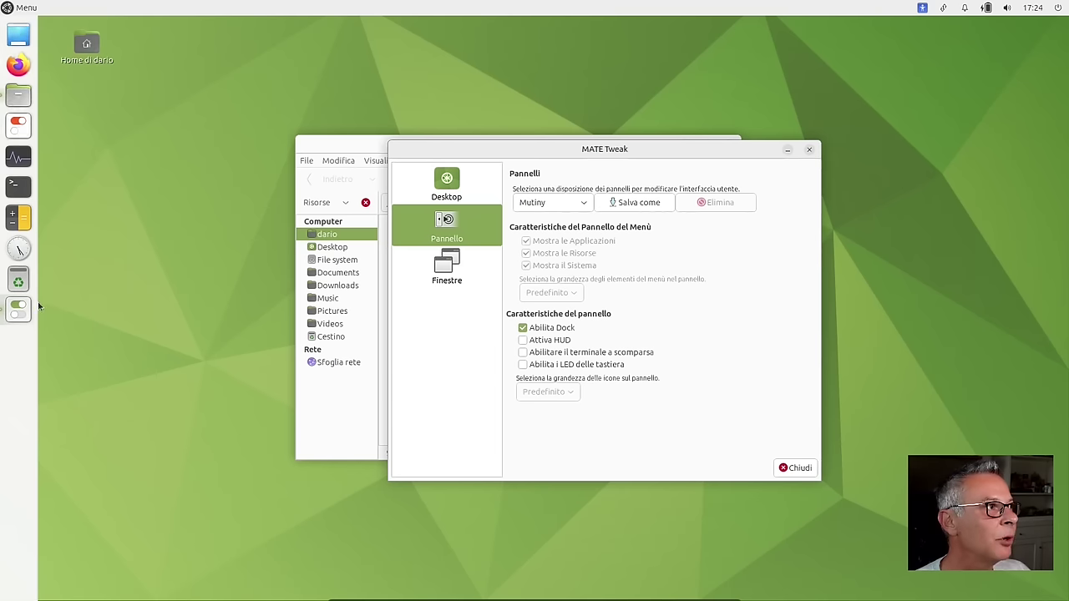
# Step: Switch the panel layout to Pantheon, confirm the replacement and check its application menu
pyautogui.click(557, 202)
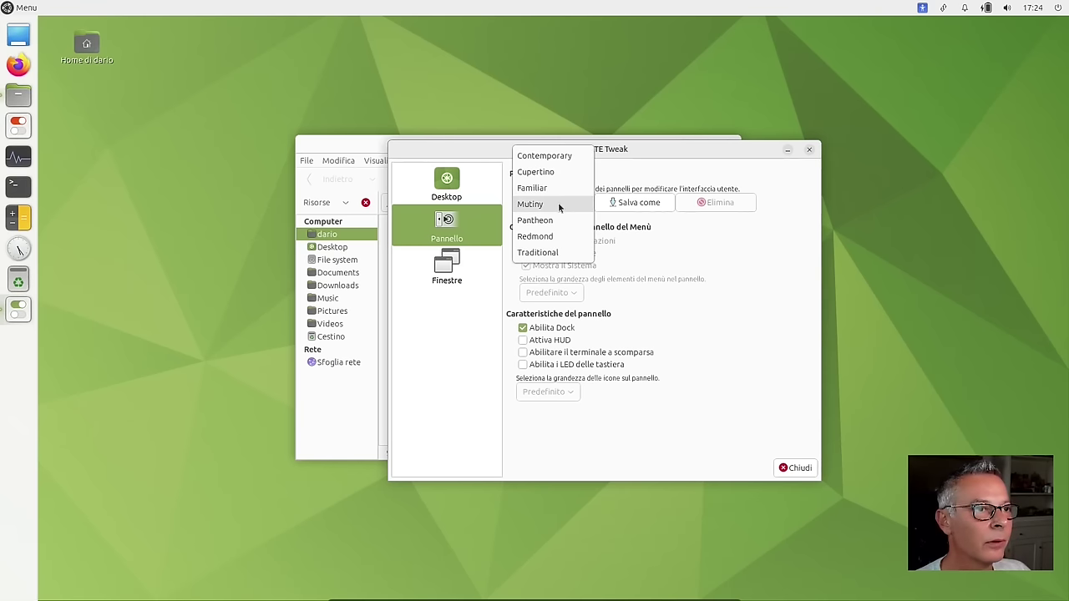
pyautogui.click(556, 221)
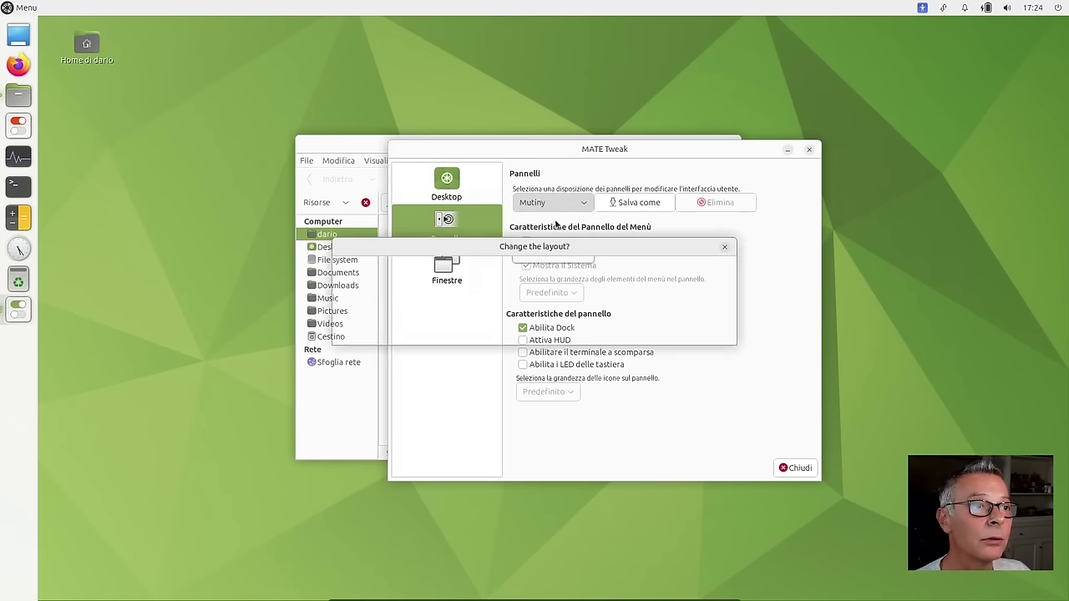
pyautogui.click(701, 335)
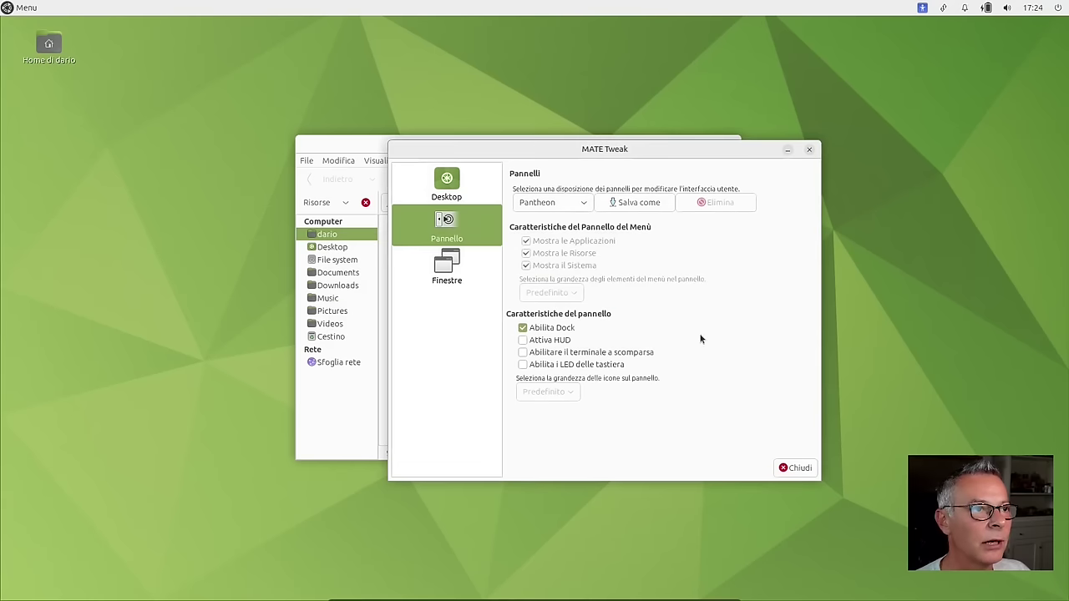
pyautogui.click(6, 8)
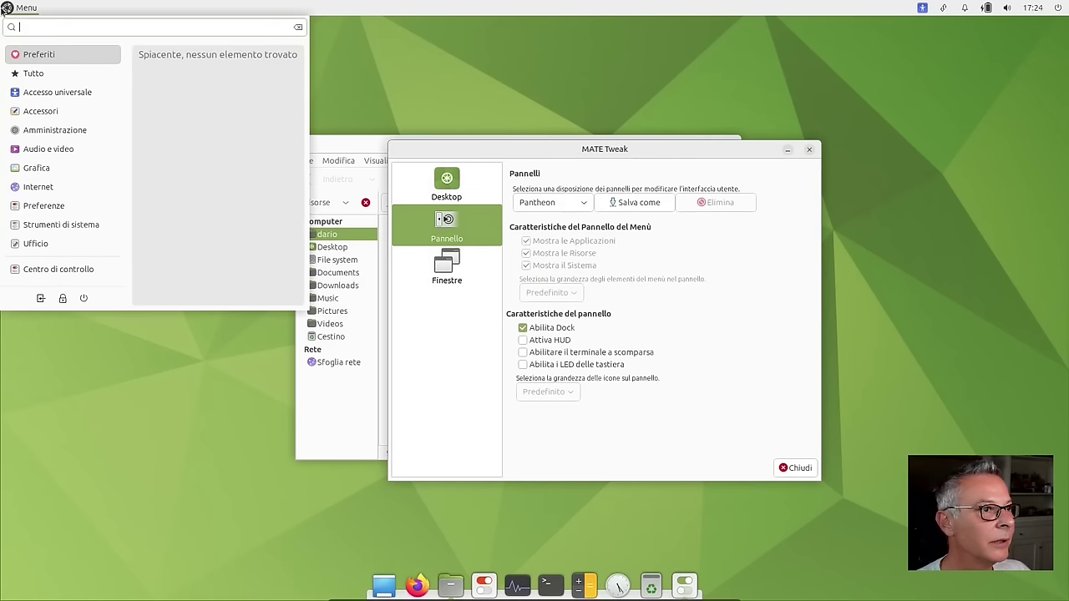
pyautogui.click(6, 8)
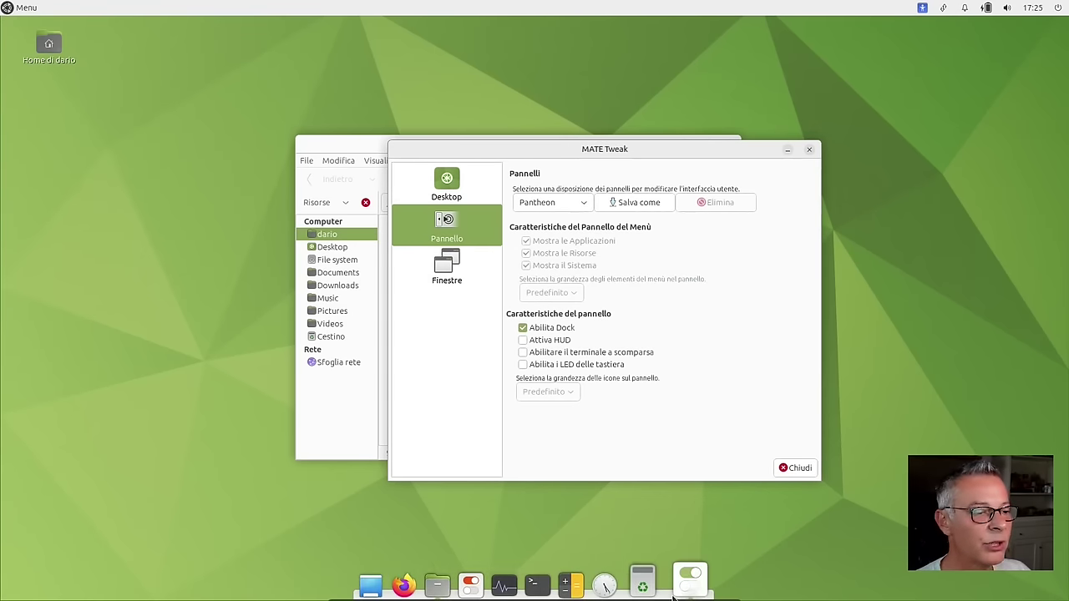
# Step: Apply the Redmond panel layout, confirm the replacement and check its application menu
pyautogui.click(549, 203)
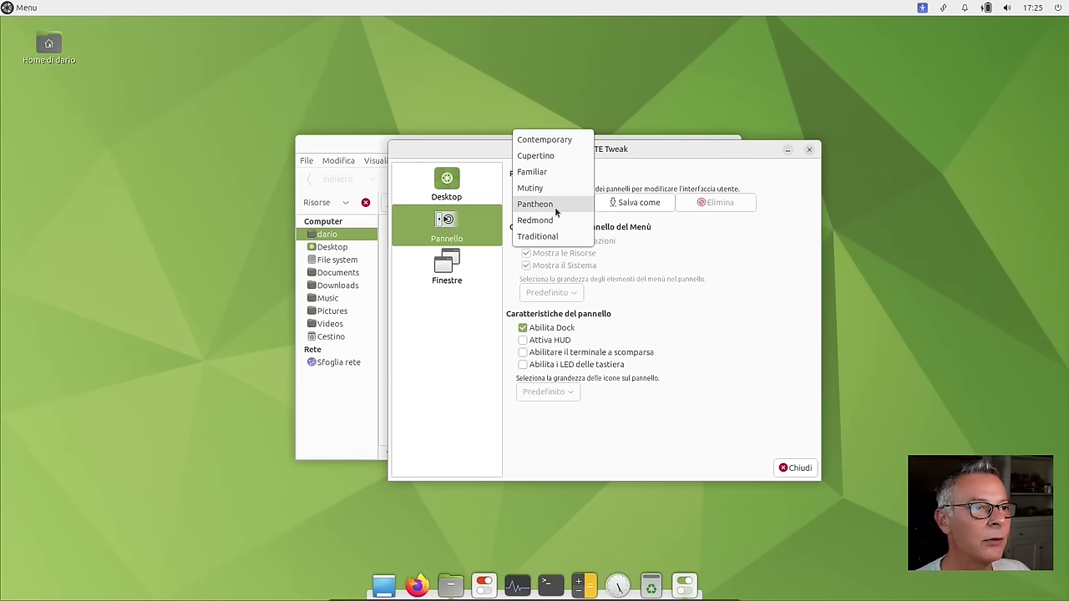
pyautogui.click(539, 220)
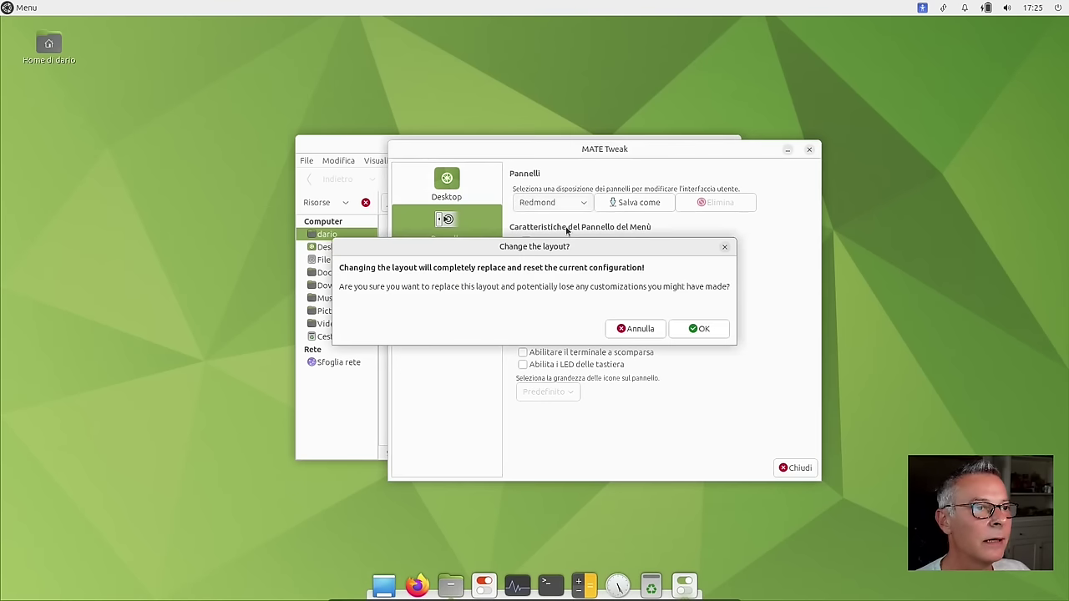
pyautogui.click(711, 329)
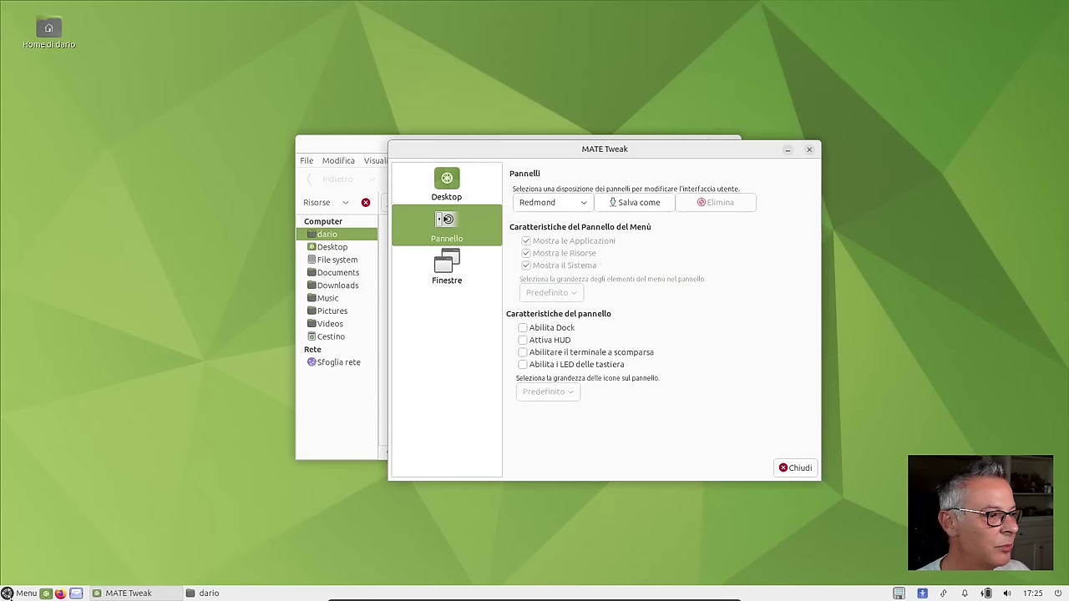
pyautogui.click(6, 593)
pyautogui.click(465, 587)
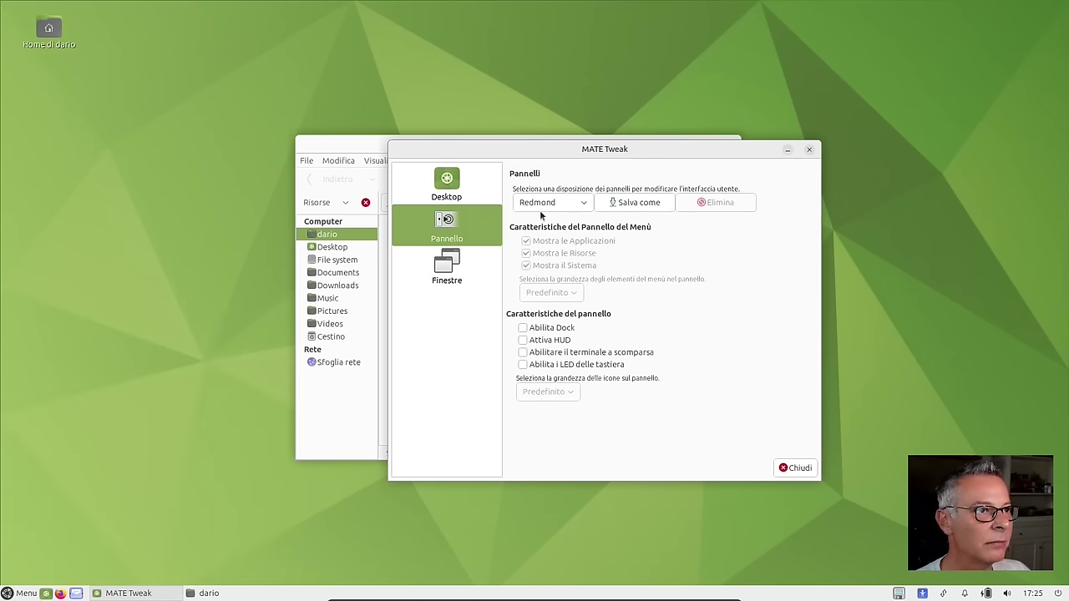
# Step: Apply the Traditional panel layout, confirm the replacement and view the categories under Applicazioni
pyautogui.click(543, 207)
pyautogui.click(539, 221)
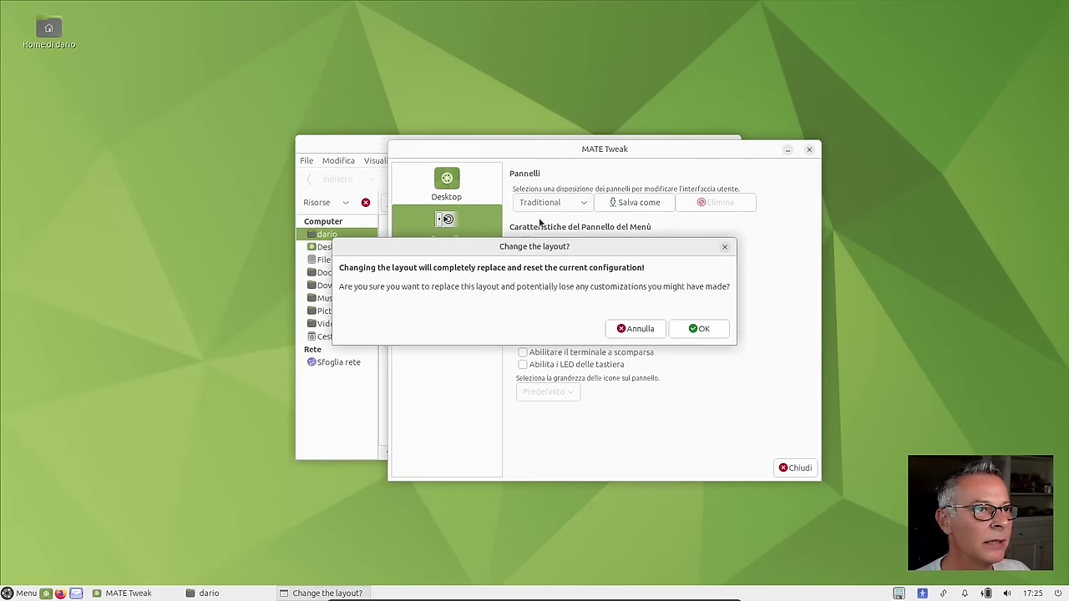
pyautogui.click(694, 330)
pyautogui.moveTo(169, 596)
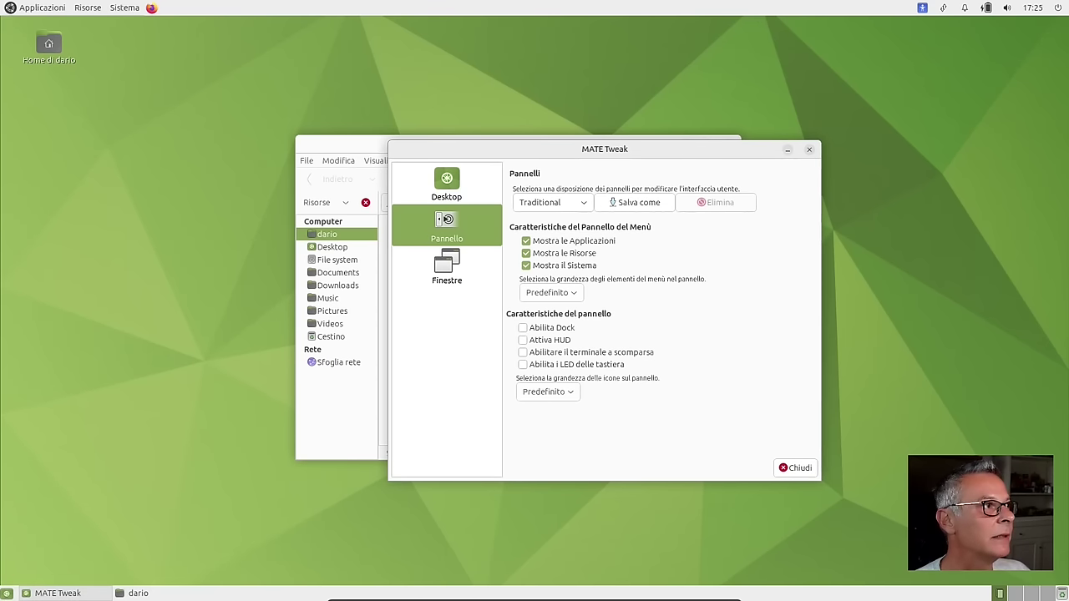
pyautogui.click(45, 8)
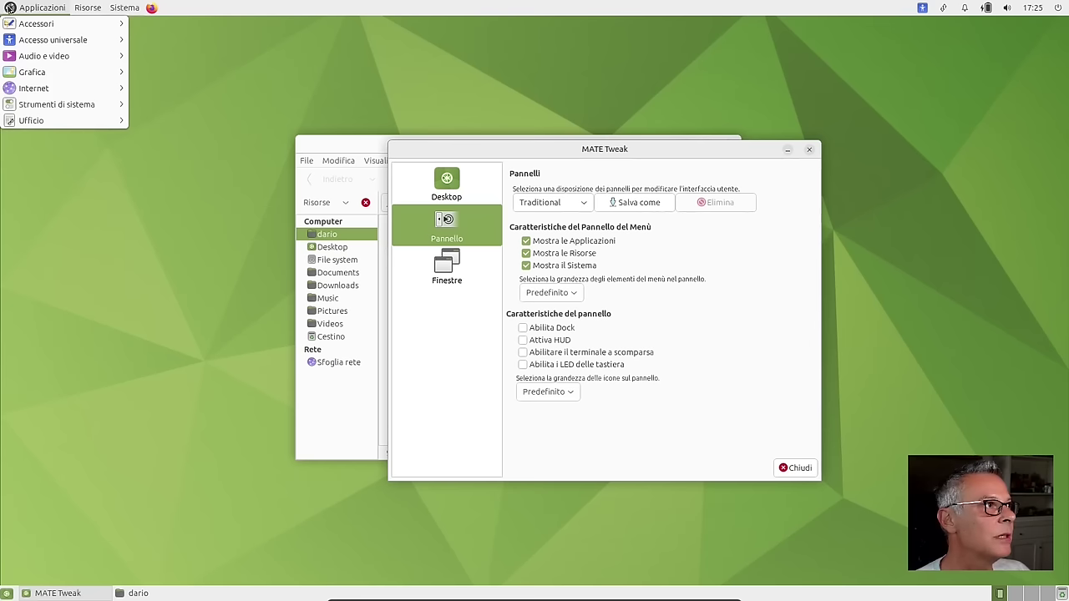
pyautogui.click(136, 298)
# Step: Set the panel layout back to Familiar, confirm the replacement and close MATE Tweak and the file manager
pyautogui.click(553, 202)
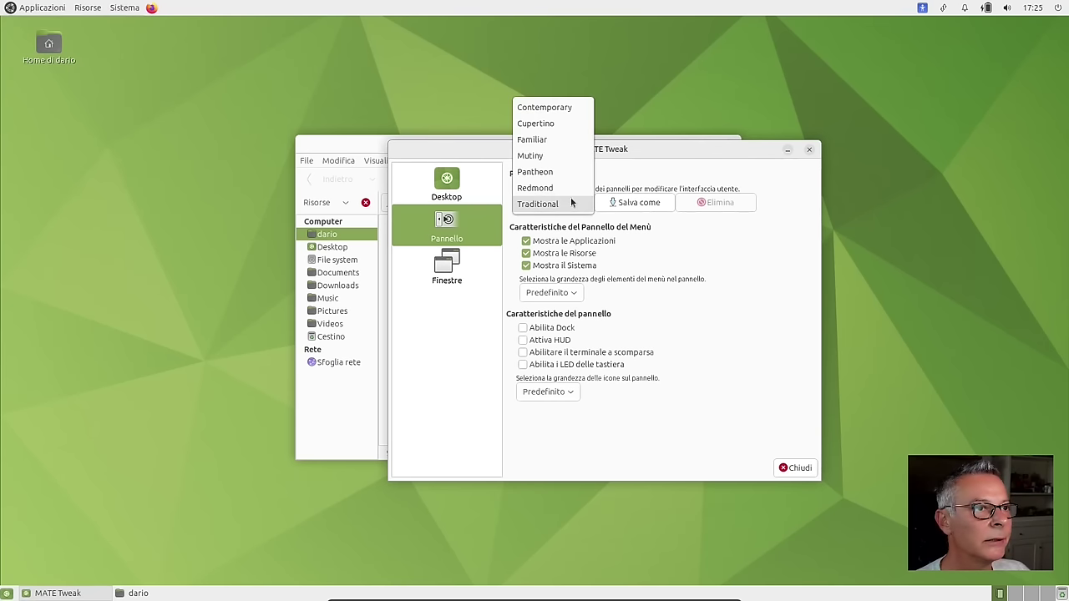
pyautogui.click(559, 133)
pyautogui.click(701, 329)
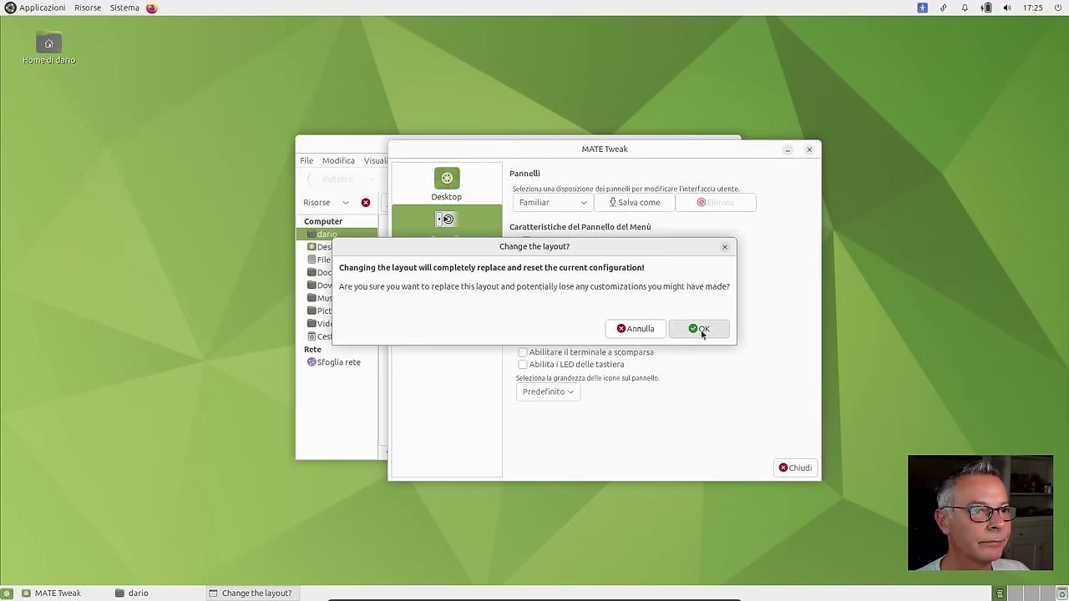
pyautogui.click(796, 470)
pyautogui.click(728, 146)
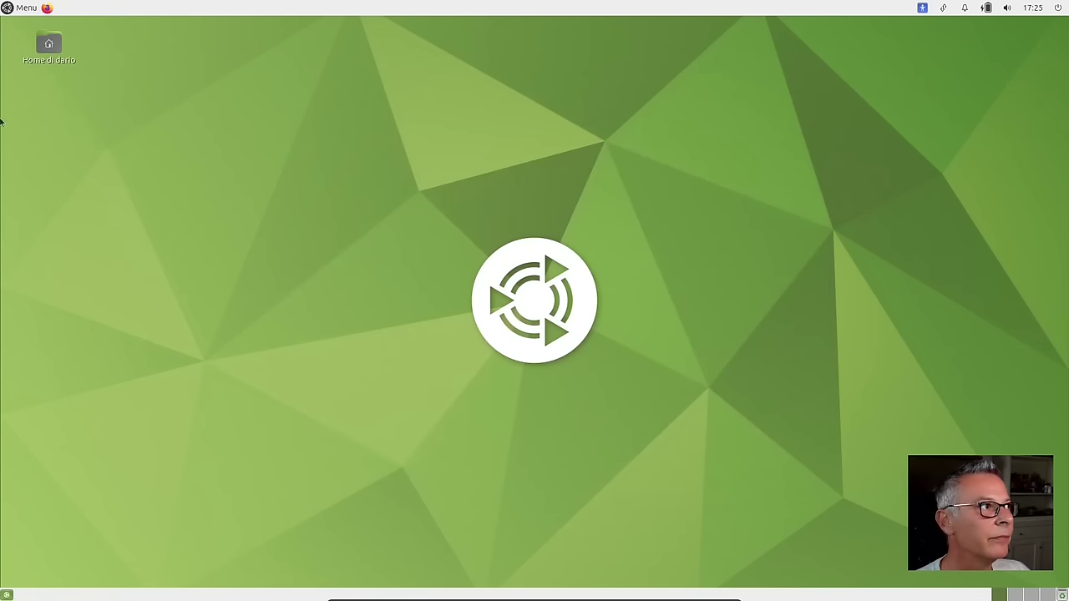
# Step: Browse the Tutto, Amministrazione and Accessori application categories and open Backup from Accessori
pyautogui.click(9, 8)
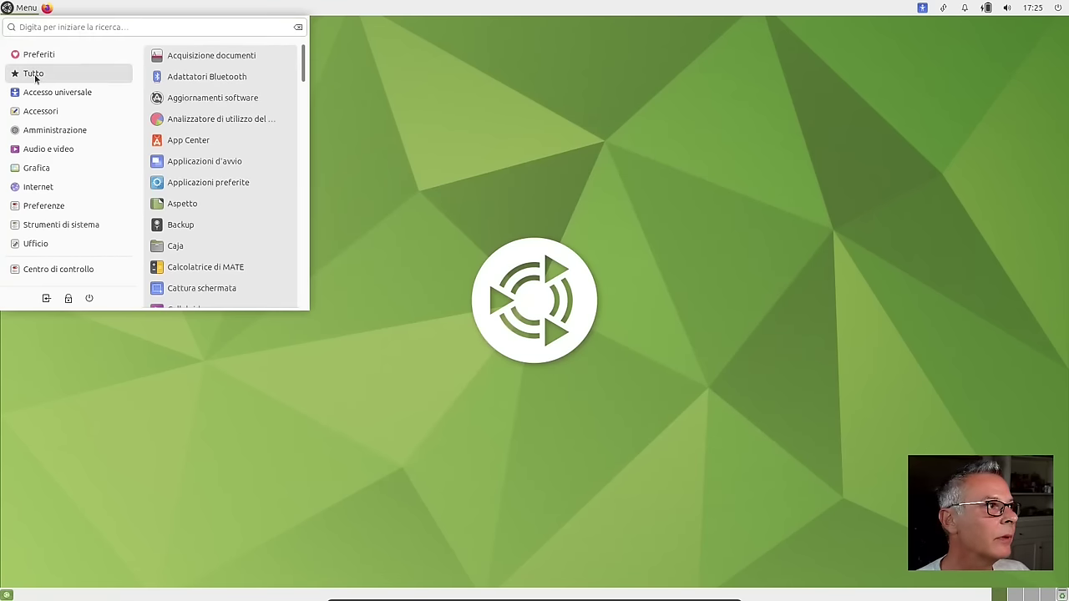
pyautogui.moveTo(35, 94)
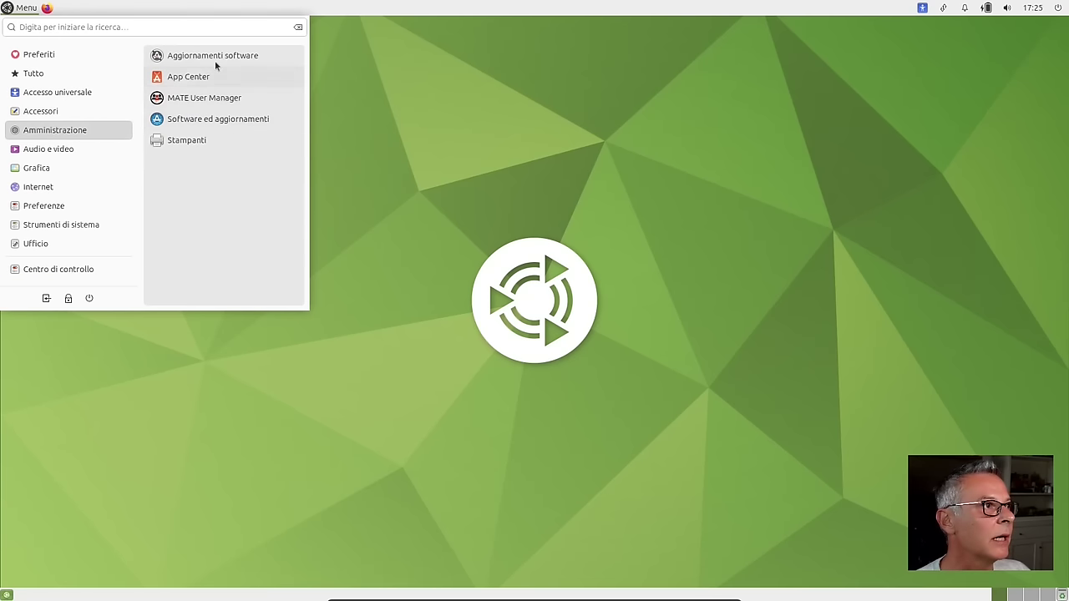
pyautogui.moveTo(75, 115)
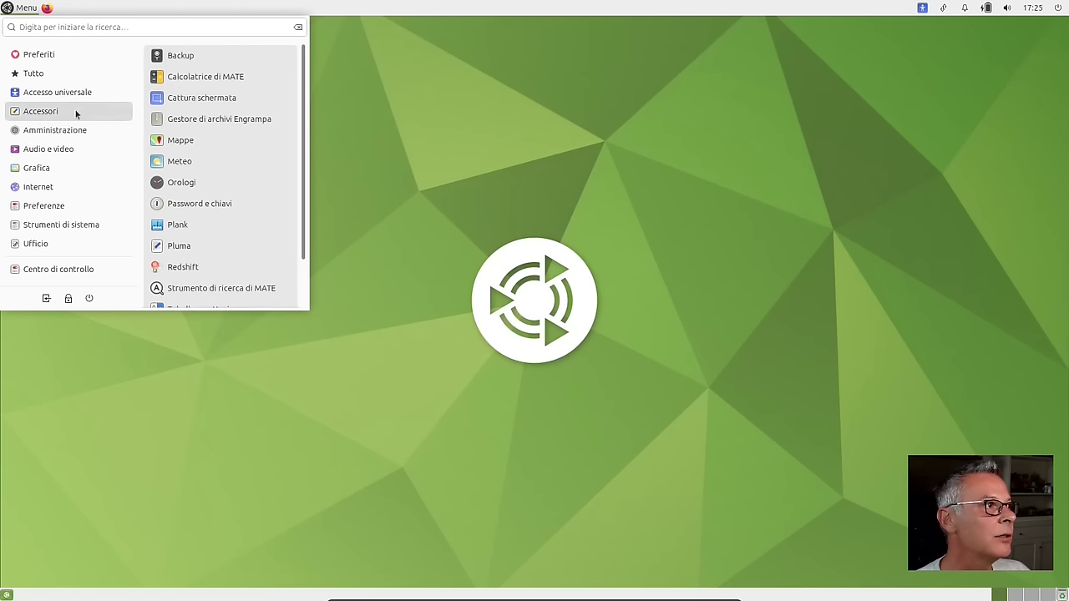
pyautogui.click(223, 56)
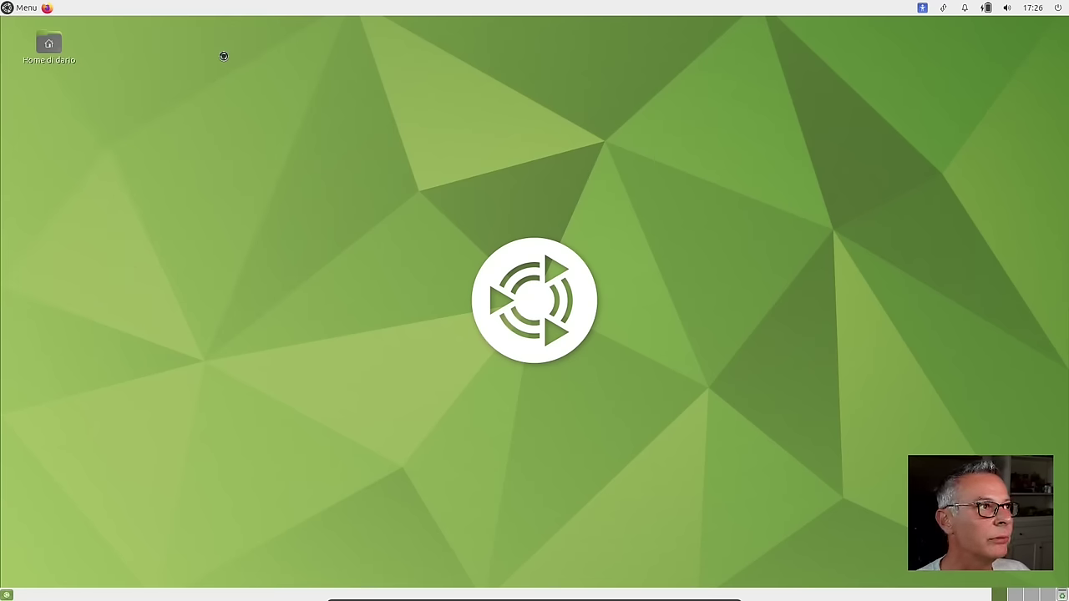
# Step: Move the Backup window to the middle of the desktop, then minimise it and close it
pyautogui.moveTo(365, 136); pyautogui.dragTo(591, 178)
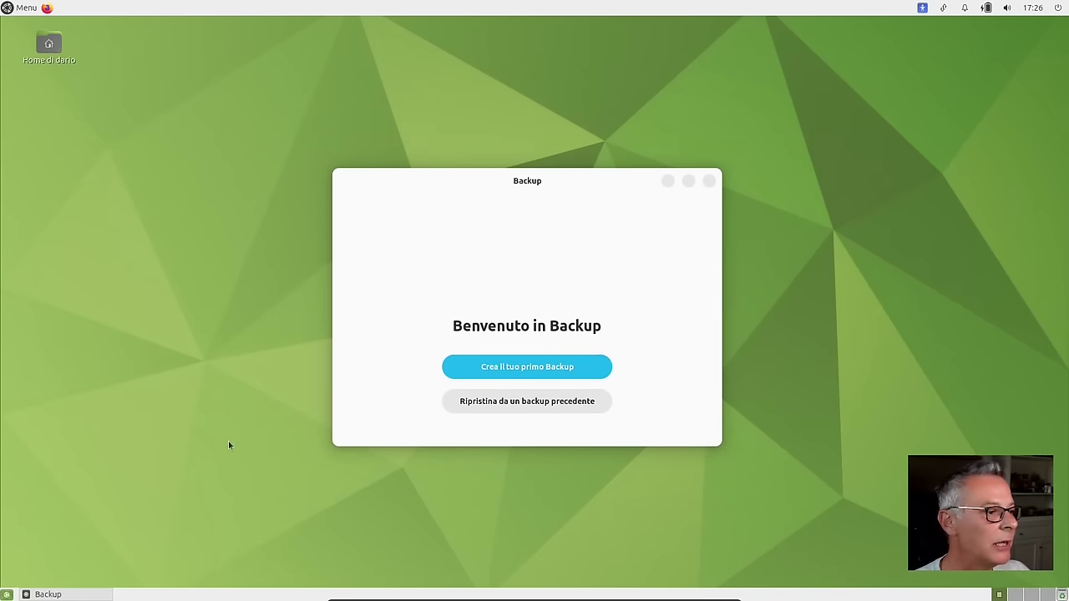
pyautogui.moveTo(532, 189)
pyautogui.mouseDown()
pyautogui.moveTo(529, 179)
pyautogui.moveTo(484, 172)
pyautogui.moveTo(528, 175)
pyautogui.mouseUp()
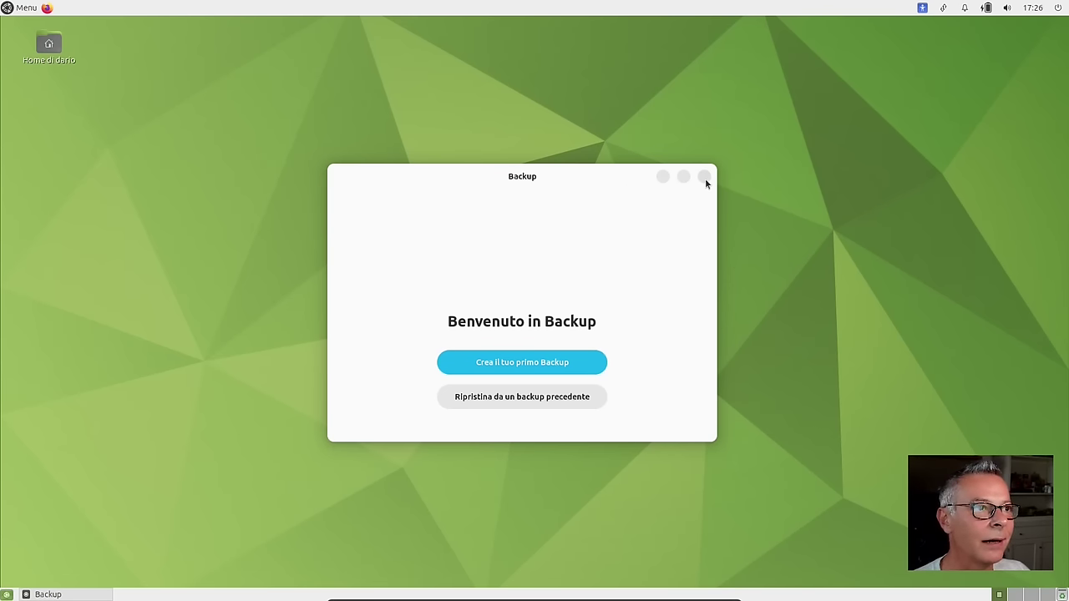
pyautogui.moveTo(524, 178); pyautogui.dragTo(514, 178)
pyautogui.moveTo(526, 179); pyautogui.dragTo(550, 181)
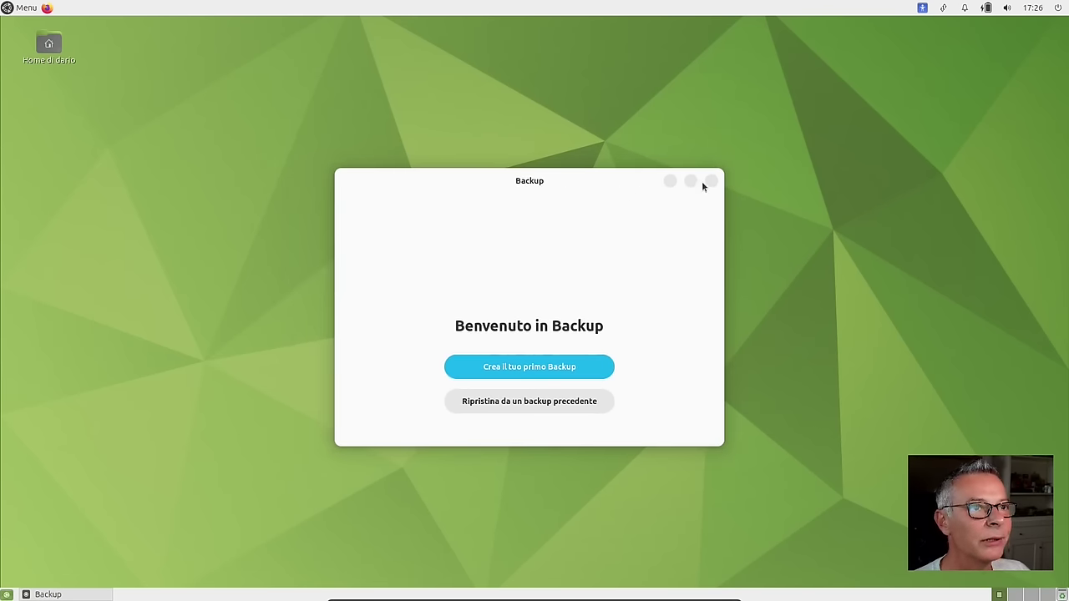
pyautogui.click(670, 182)
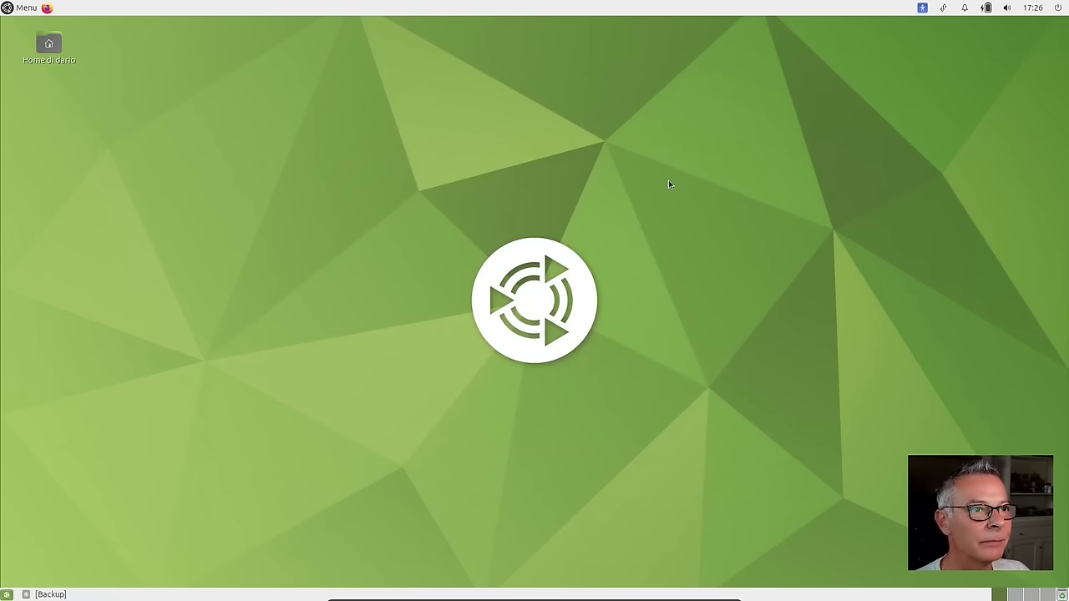
pyautogui.rightClick(90, 594)
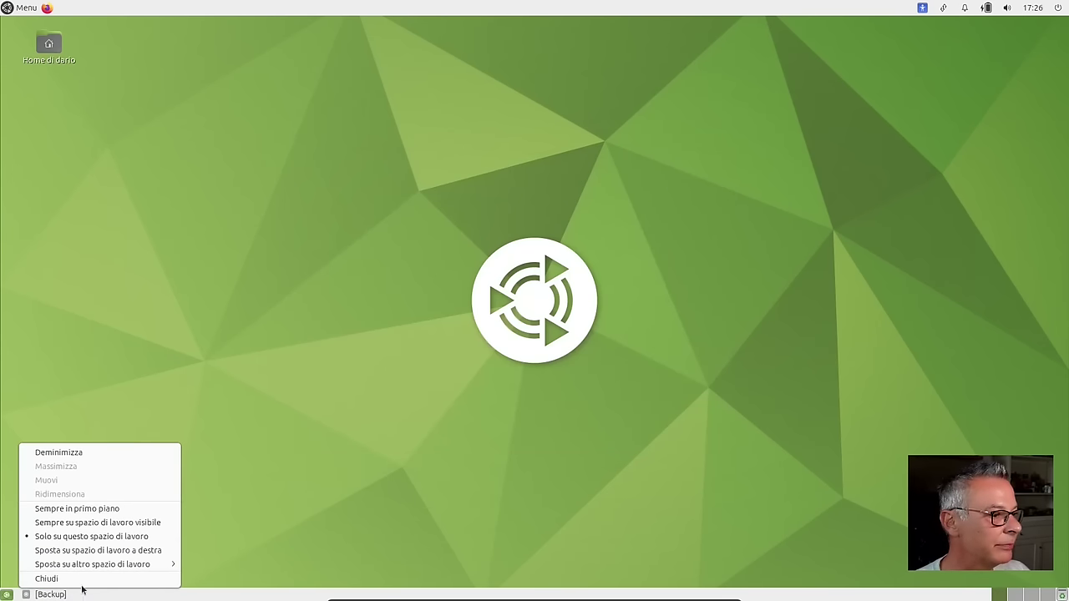
pyautogui.click(46, 579)
# Step: Open Calcolatrice di MATE from Accessori, move its window to the middle of the desktop and close it
pyautogui.click(21, 8)
pyautogui.click(40, 111)
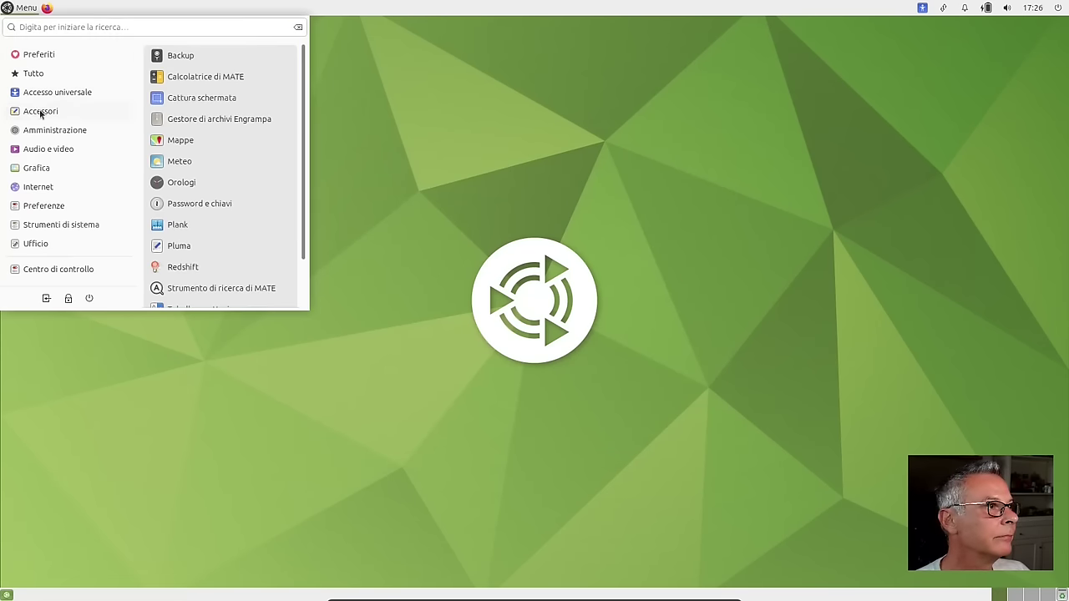
pyautogui.click(290, 81)
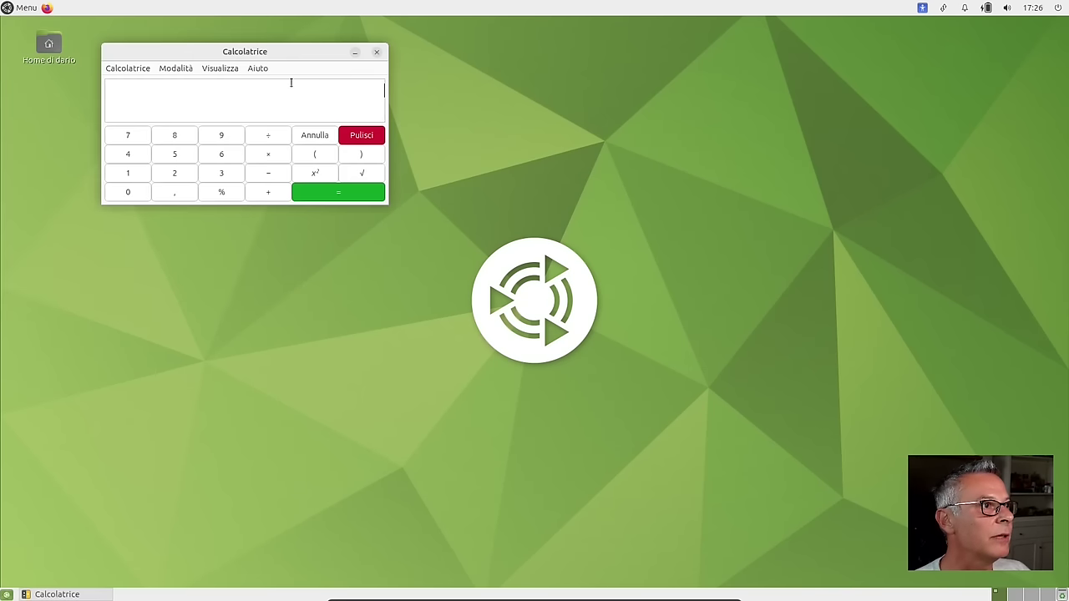
pyautogui.moveTo(289, 53); pyautogui.dragTo(551, 213)
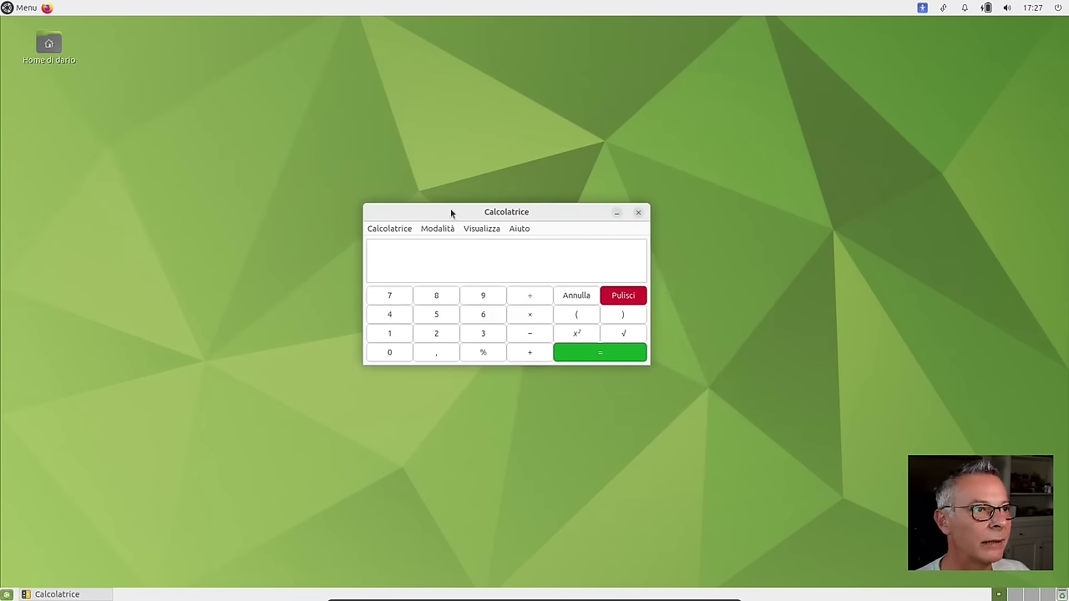
pyautogui.moveTo(475, 212)
pyautogui.mouseDown()
pyautogui.moveTo(508, 242)
pyautogui.moveTo(492, 229)
pyautogui.moveTo(561, 199)
pyautogui.moveTo(530, 231)
pyautogui.moveTo(506, 212)
pyautogui.moveTo(516, 210)
pyautogui.moveTo(468, 215)
pyautogui.moveTo(486, 212)
pyautogui.mouseUp()
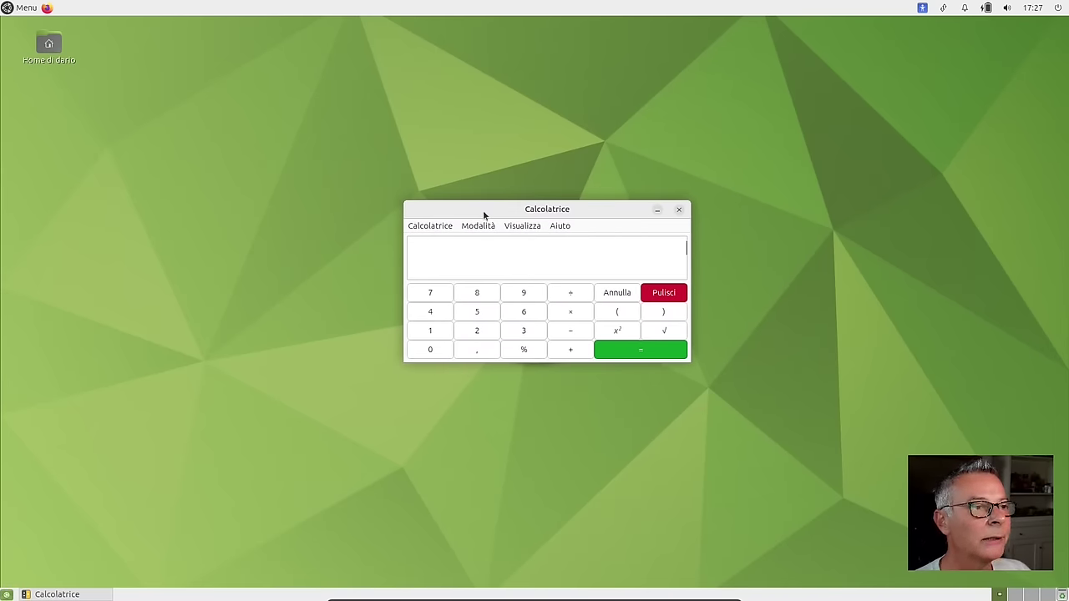
pyautogui.moveTo(484, 212)
pyautogui.mouseDown()
pyautogui.moveTo(468, 218)
pyautogui.moveTo(482, 214)
pyautogui.mouseUp()
pyautogui.click(676, 212)
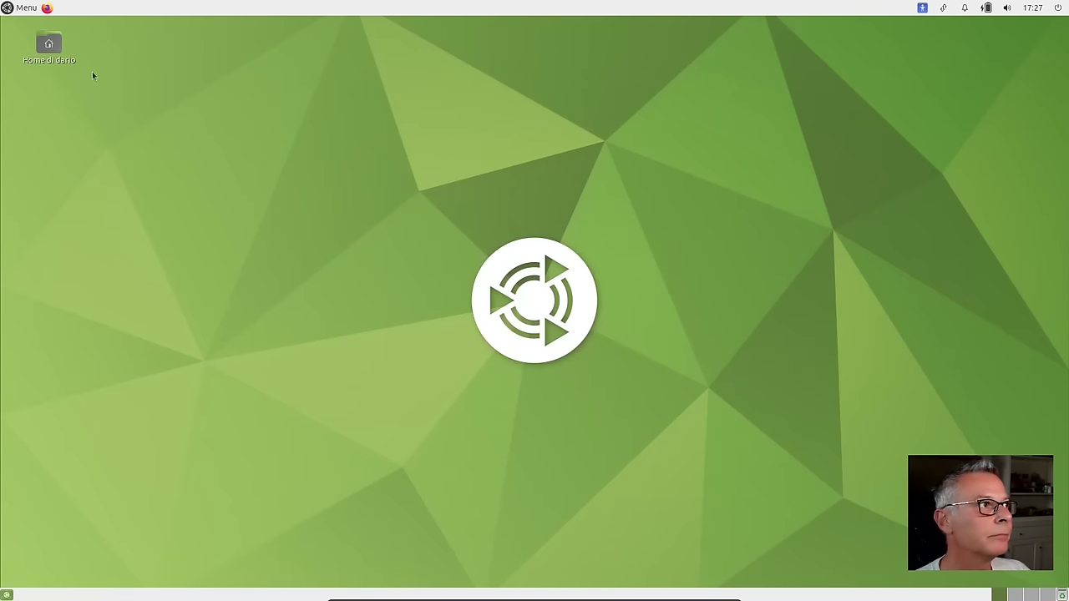
# Step: Browse the whole Accessori application list and open Aggiornamenti software from the Amministrazione category
pyautogui.click(13, 9)
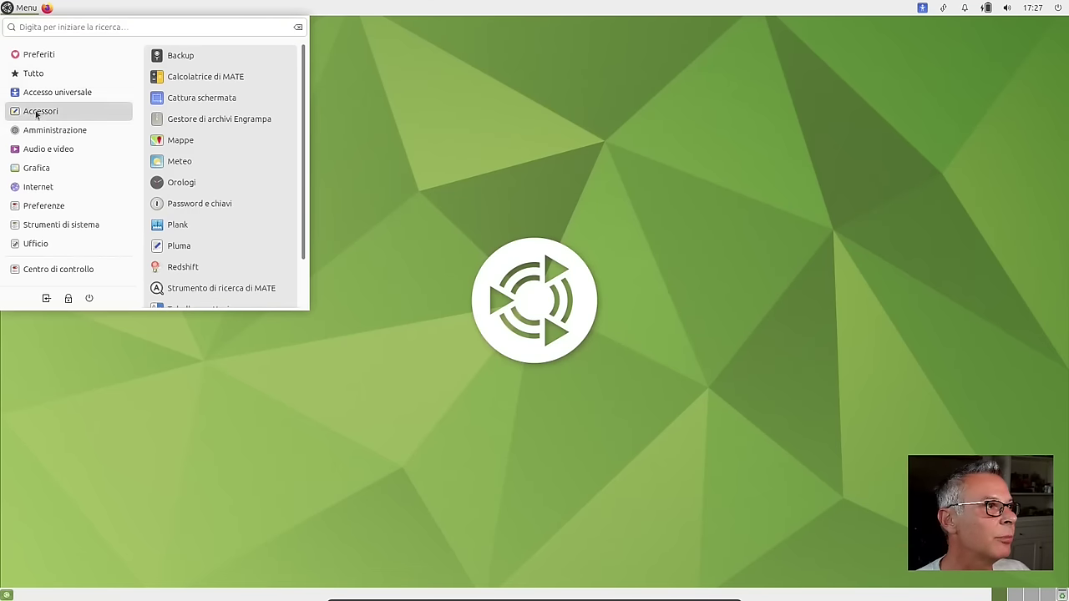
pyautogui.moveTo(82, 111)
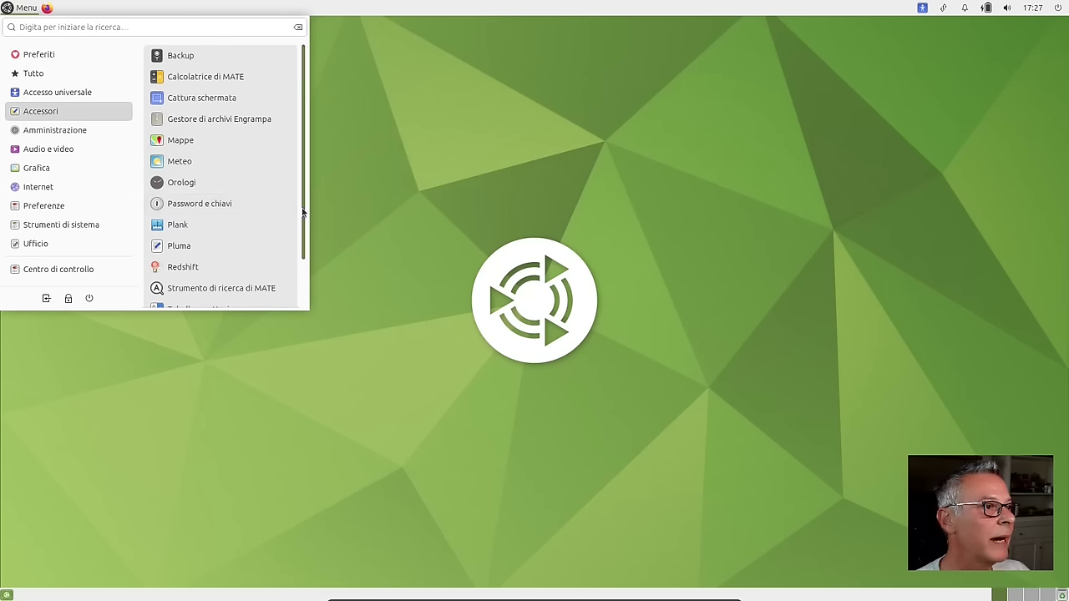
pyautogui.scroll(-1, 276, 192)
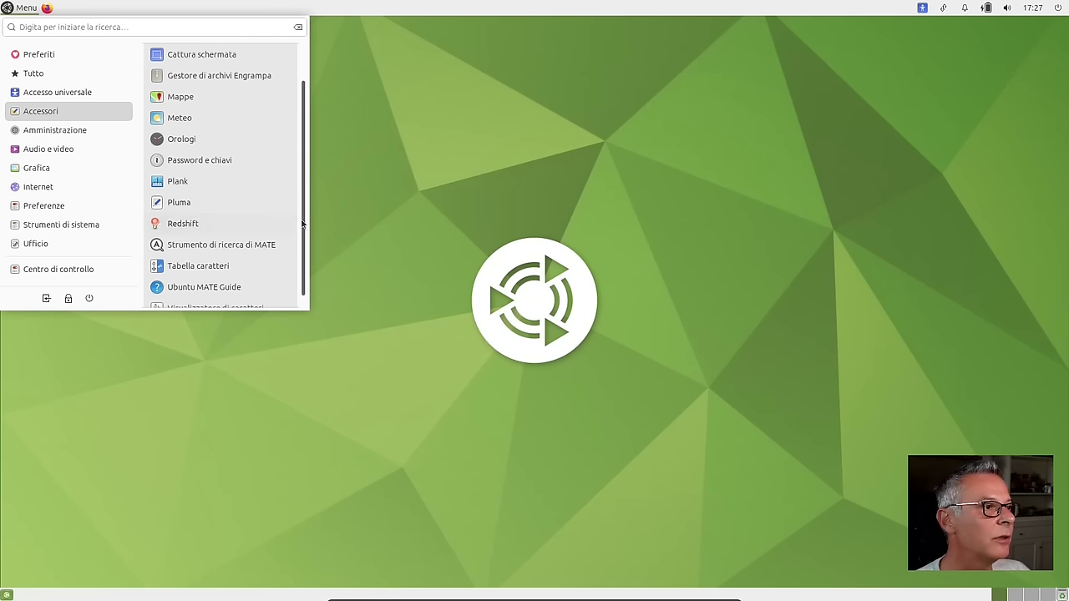
pyautogui.scroll(-1, 306, 224)
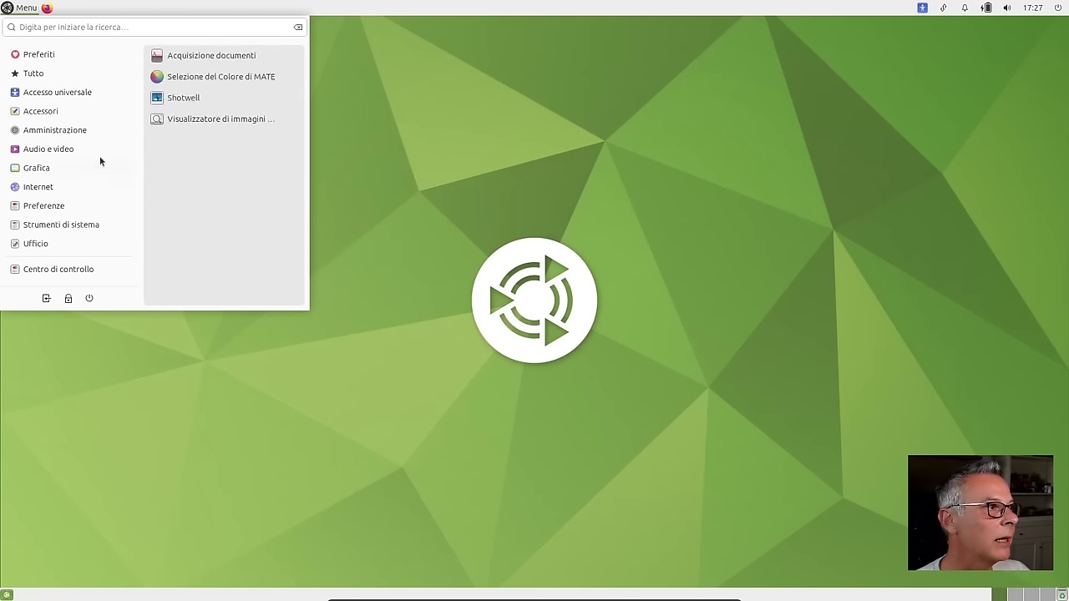
pyautogui.moveTo(88, 132)
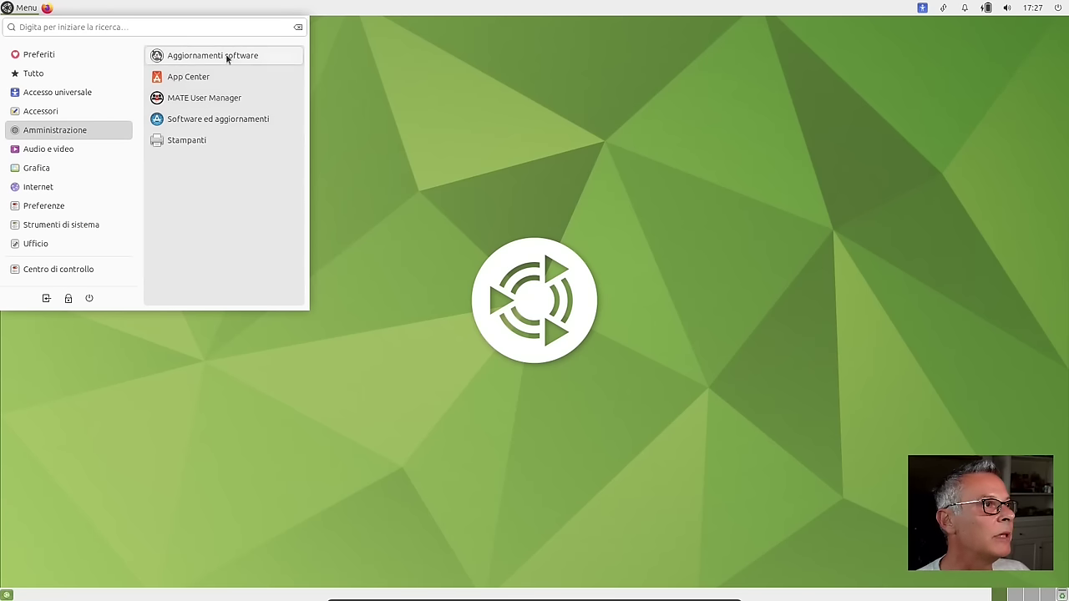
pyautogui.click(275, 57)
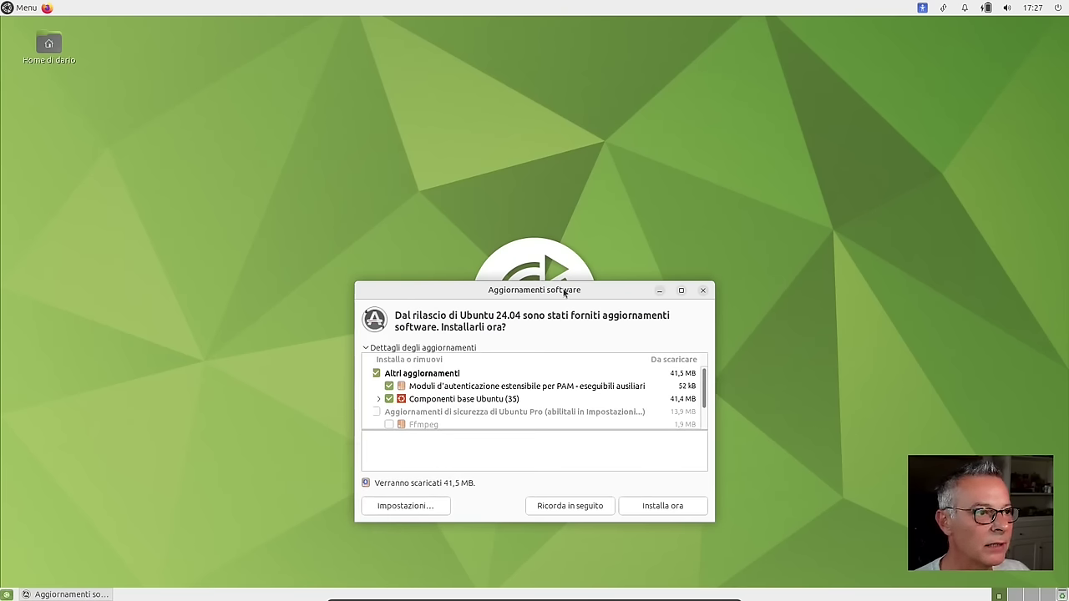
# Step: Move the Aggiornamenti software window higher on the desktop, review the update details and install the updates
pyautogui.moveTo(564, 291); pyautogui.dragTo(568, 218)
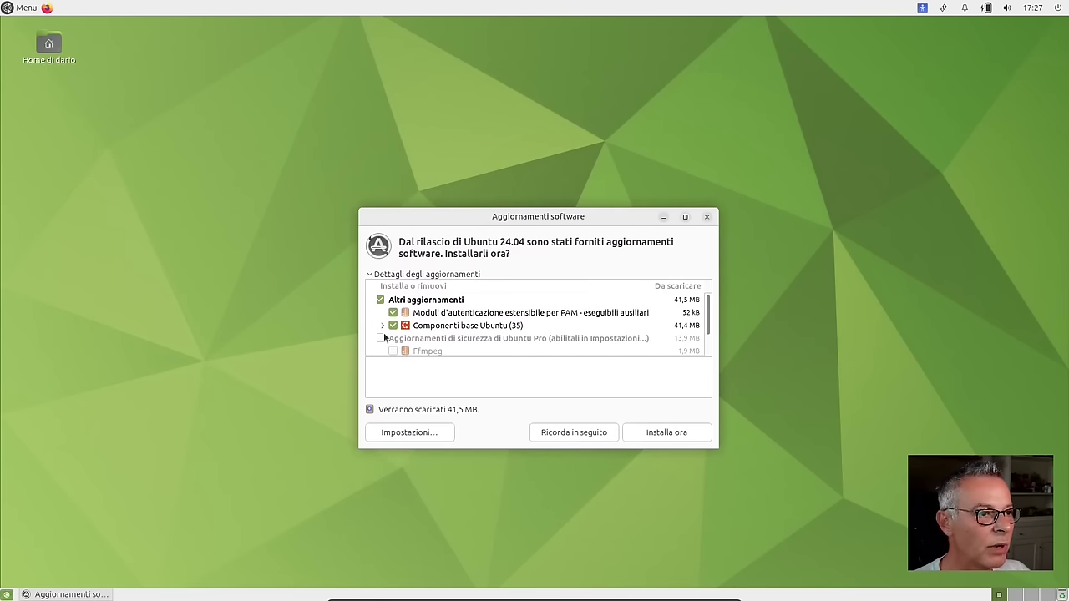
pyautogui.scroll(-1, 708, 328)
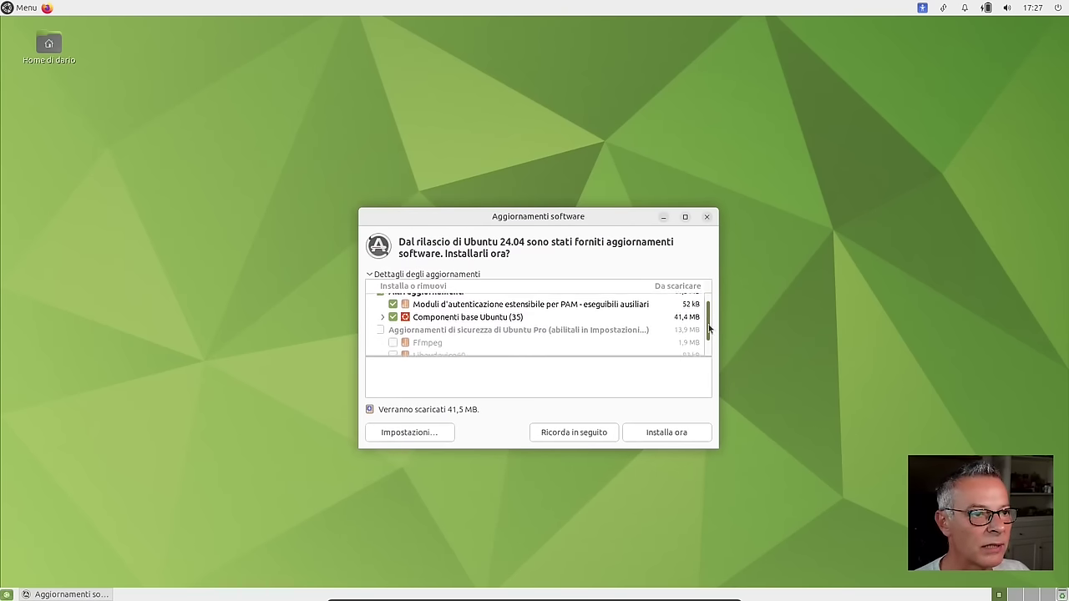
pyautogui.scroll(-1, 708, 326)
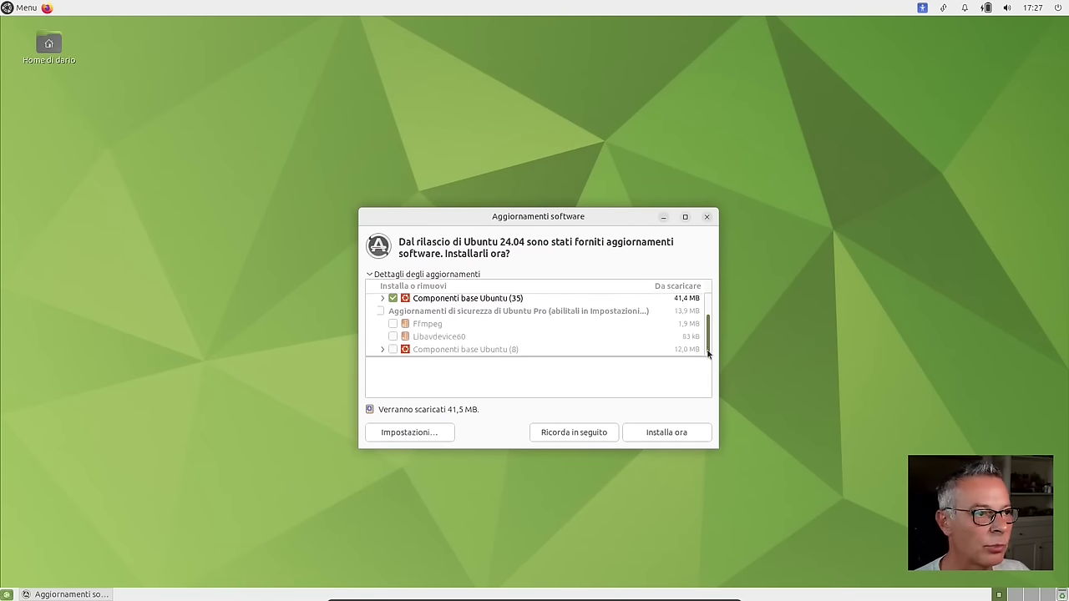
pyautogui.click(655, 432)
# Step: Browse the applications in the Accessori, Amministrazione and Audio e video categories
pyautogui.click(6, 9)
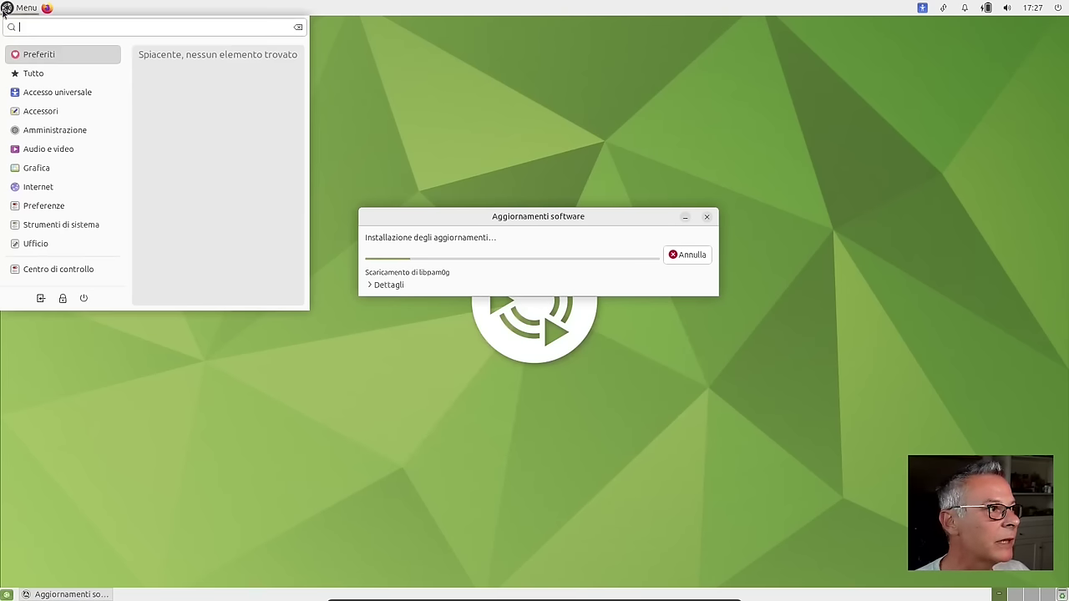
pyautogui.moveTo(33, 114)
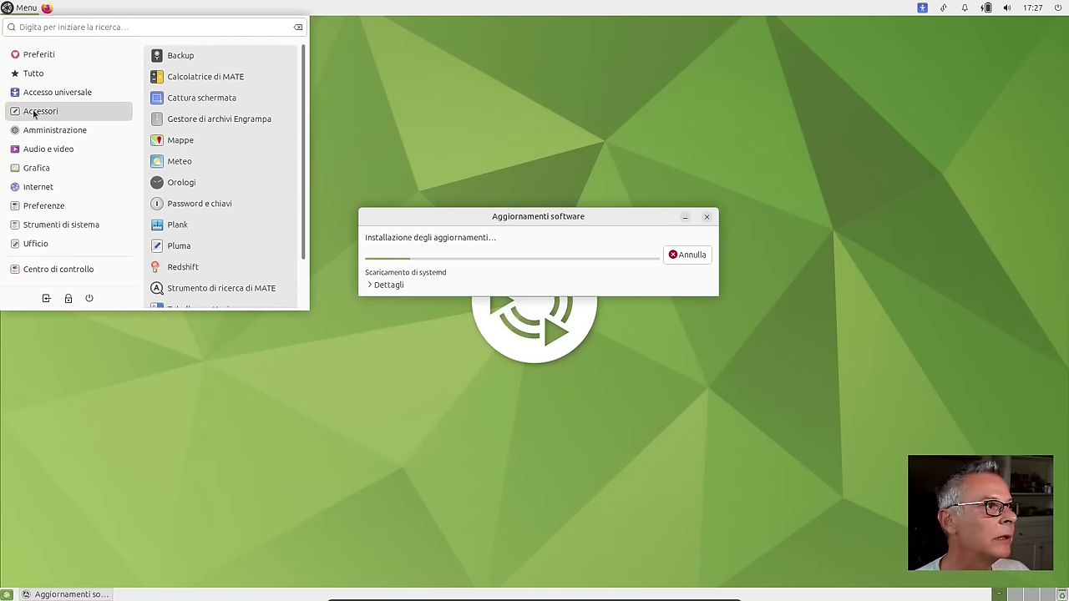
pyautogui.moveTo(100, 130)
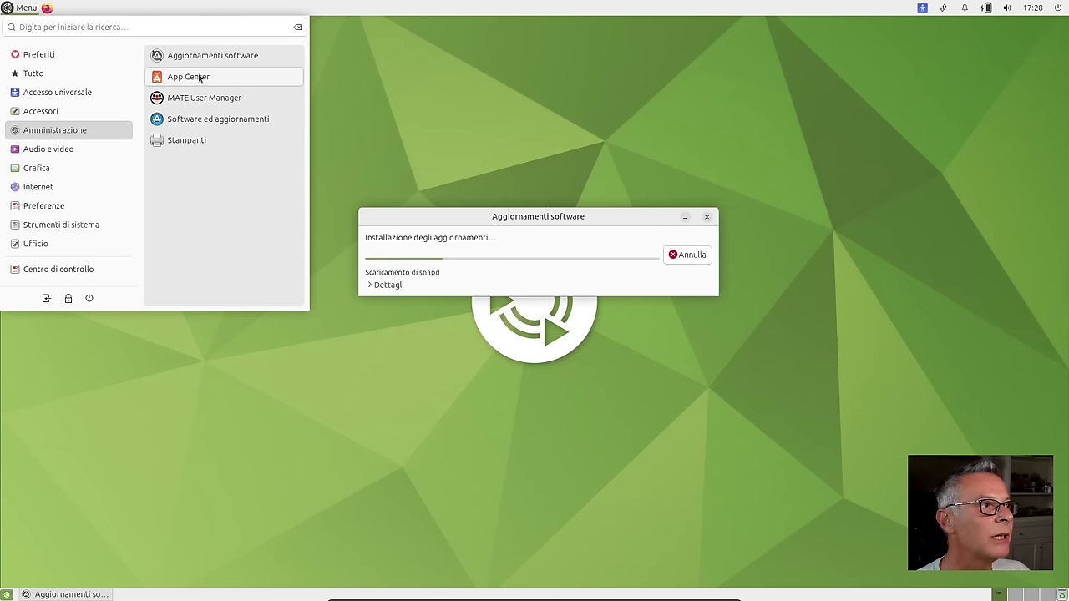
pyautogui.click(59, 151)
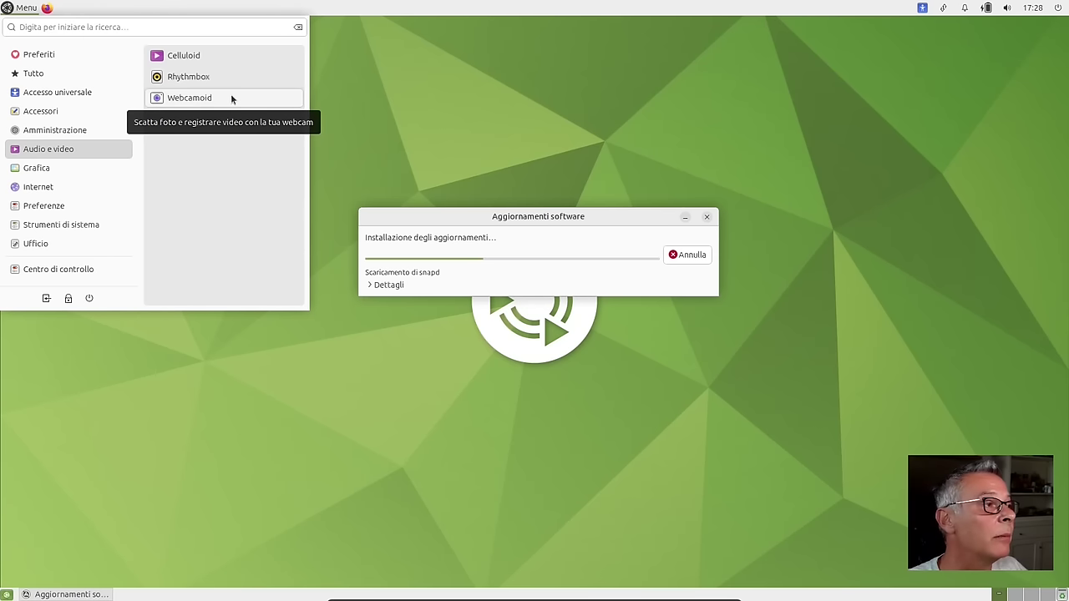
# Step: Open the Eye of MATE image viewer from the Grafica category and close it
pyautogui.moveTo(126, 163)
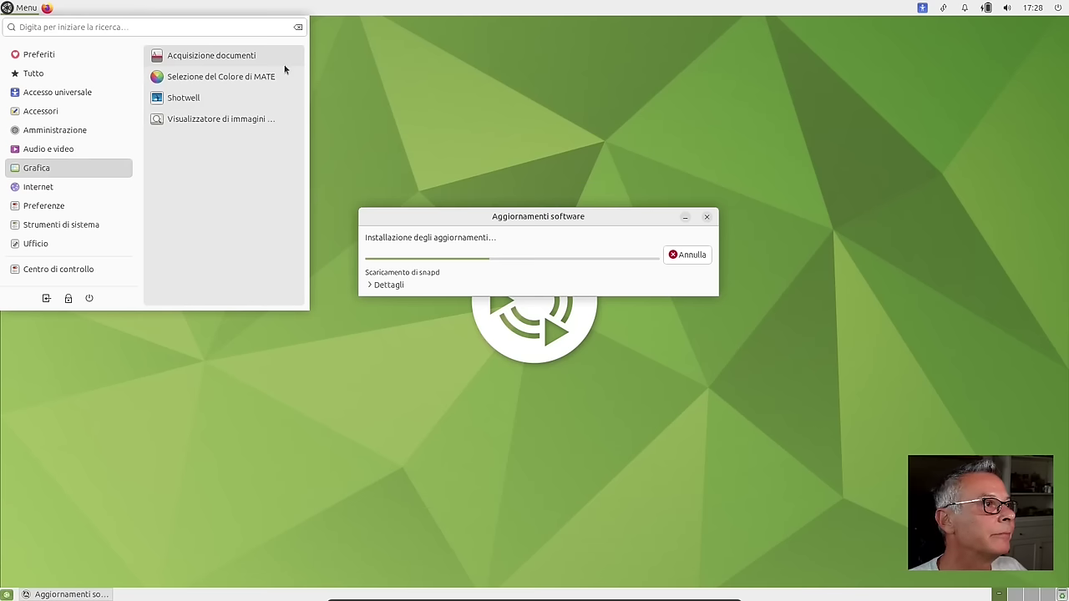
pyautogui.click(264, 118)
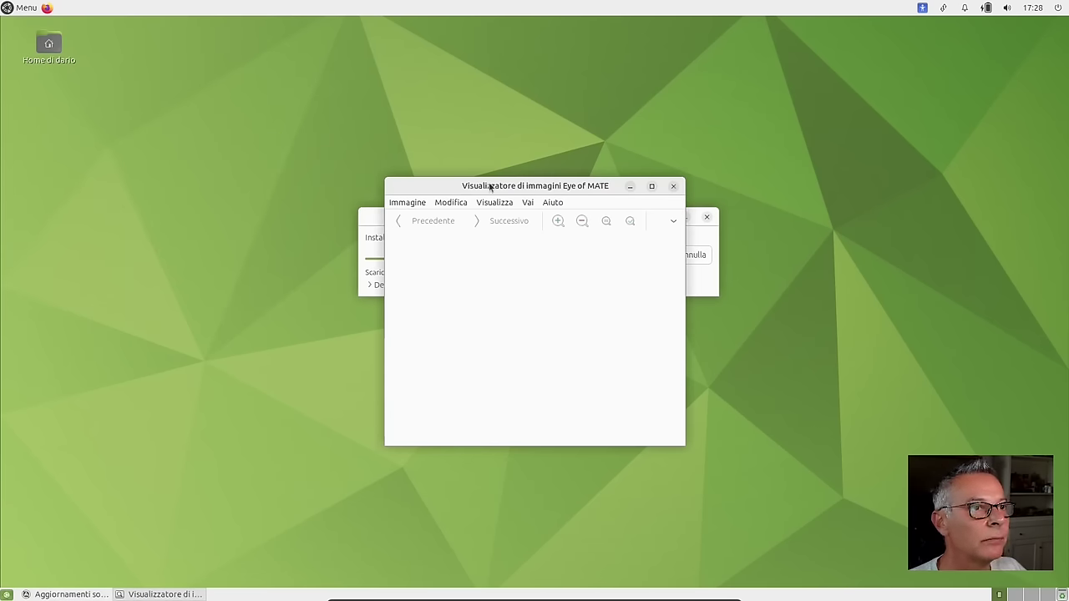
pyautogui.click(673, 188)
# Step: Browse Audio e video and Internet, then open Configurazione del firewall from Preferenze and authenticate with the account password
pyautogui.click(7, 7)
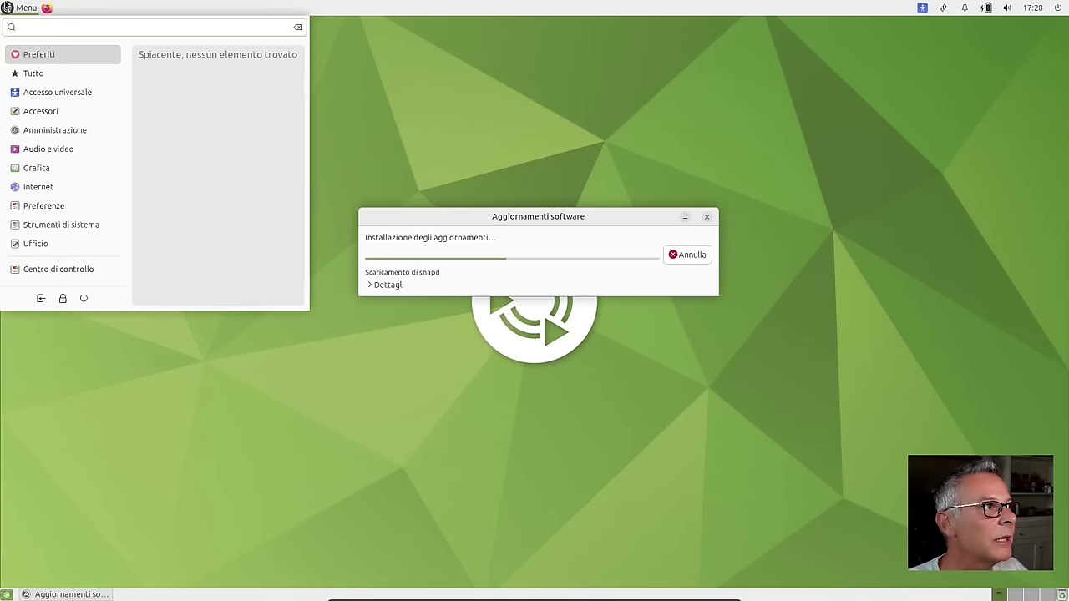
pyautogui.moveTo(35, 152)
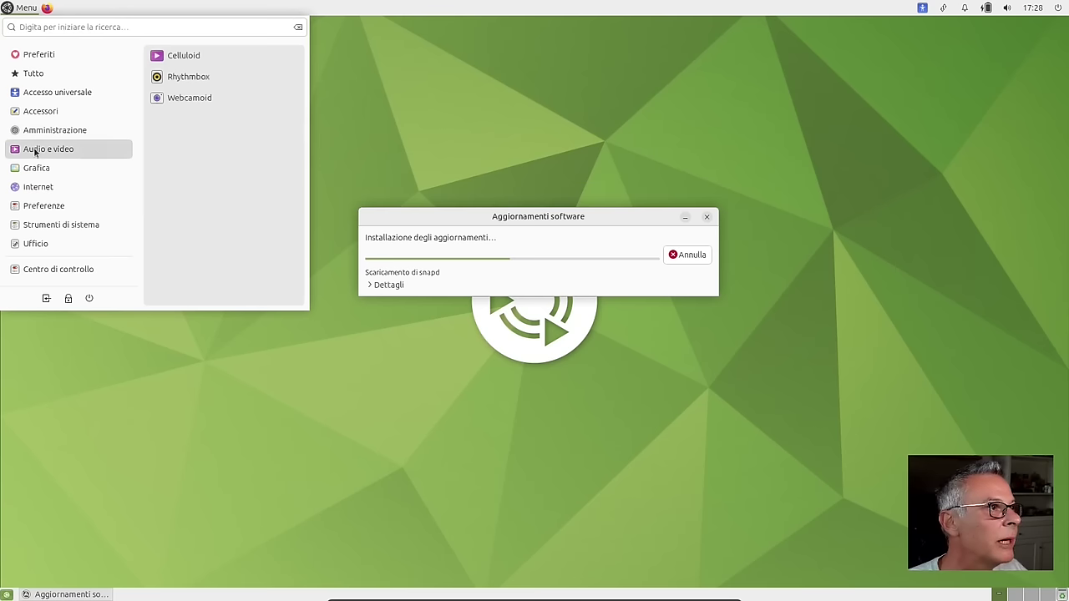
pyautogui.moveTo(19, 185)
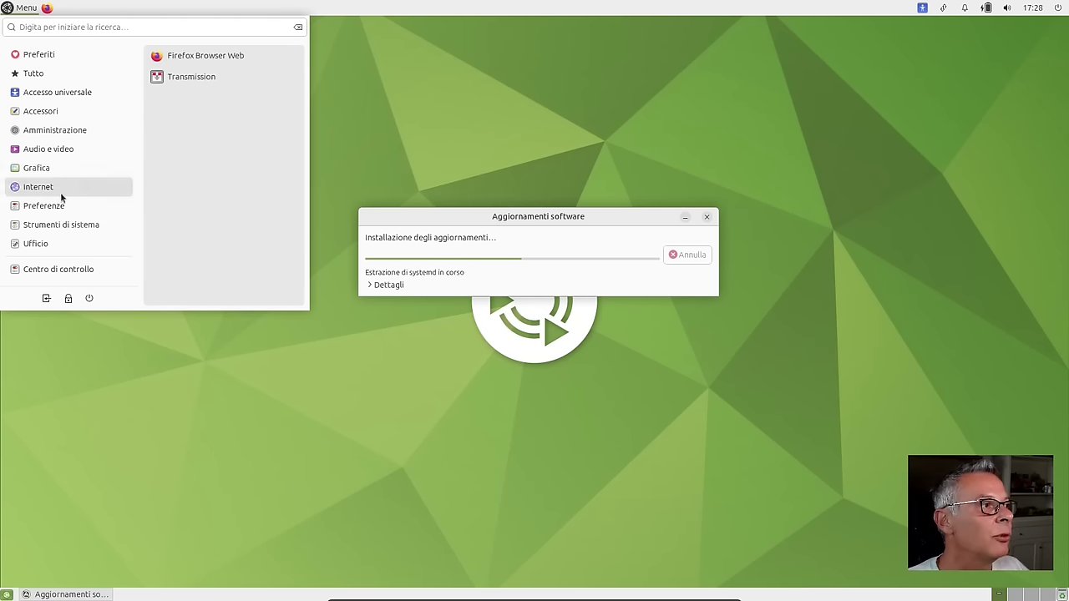
pyautogui.moveTo(101, 206)
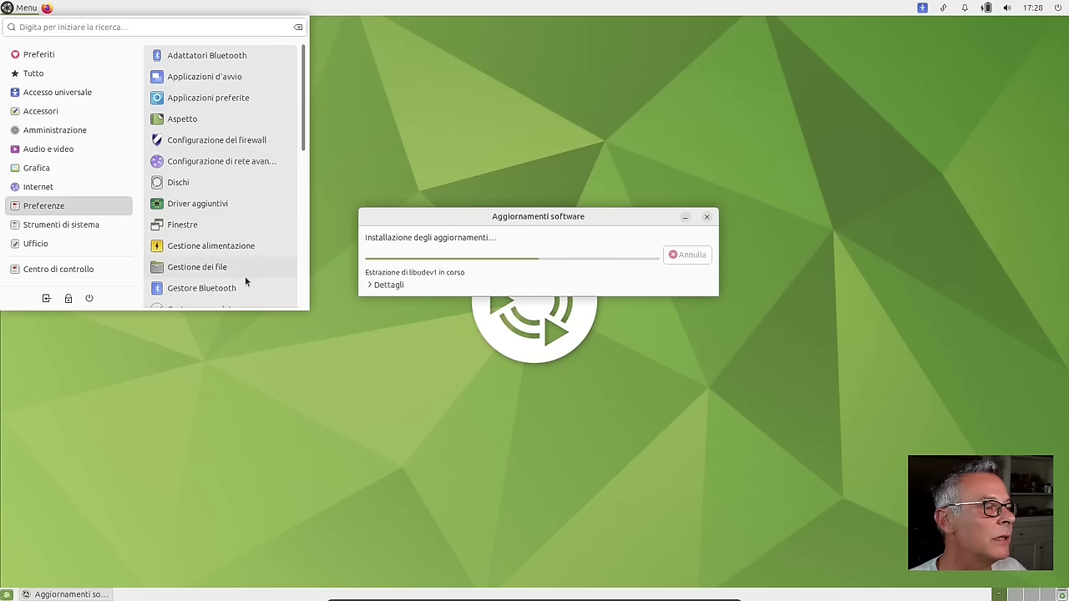
pyautogui.click(252, 142)
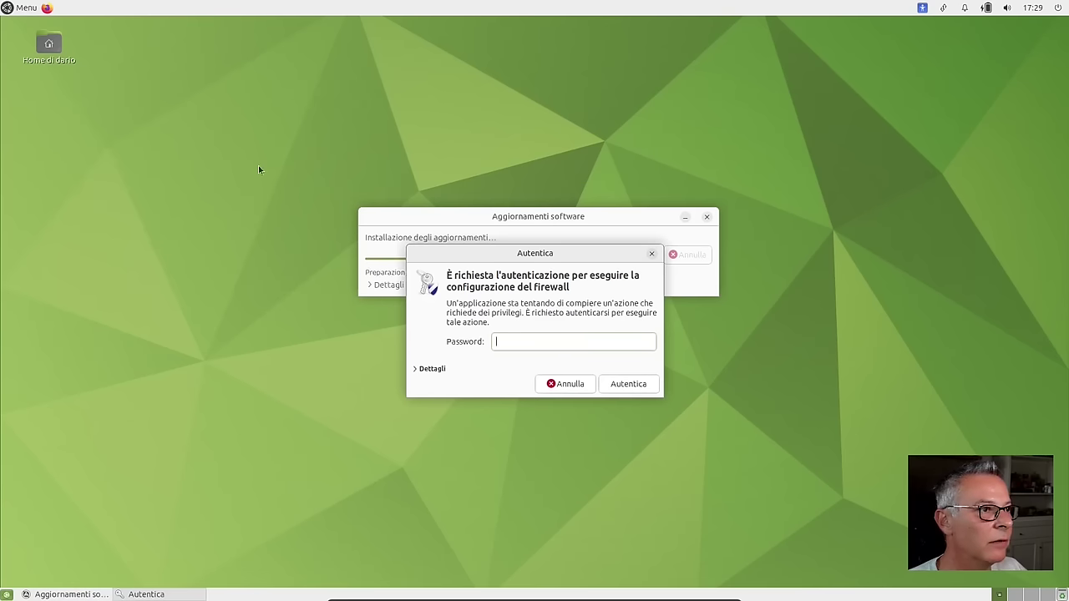
pyautogui.write('•••••••')
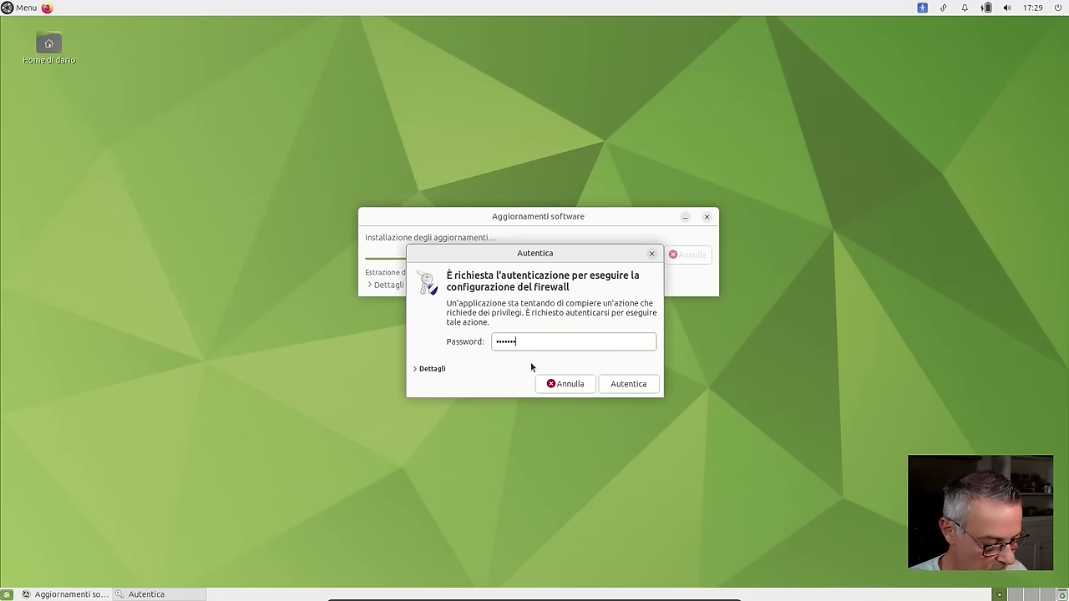
pyautogui.press('Return')
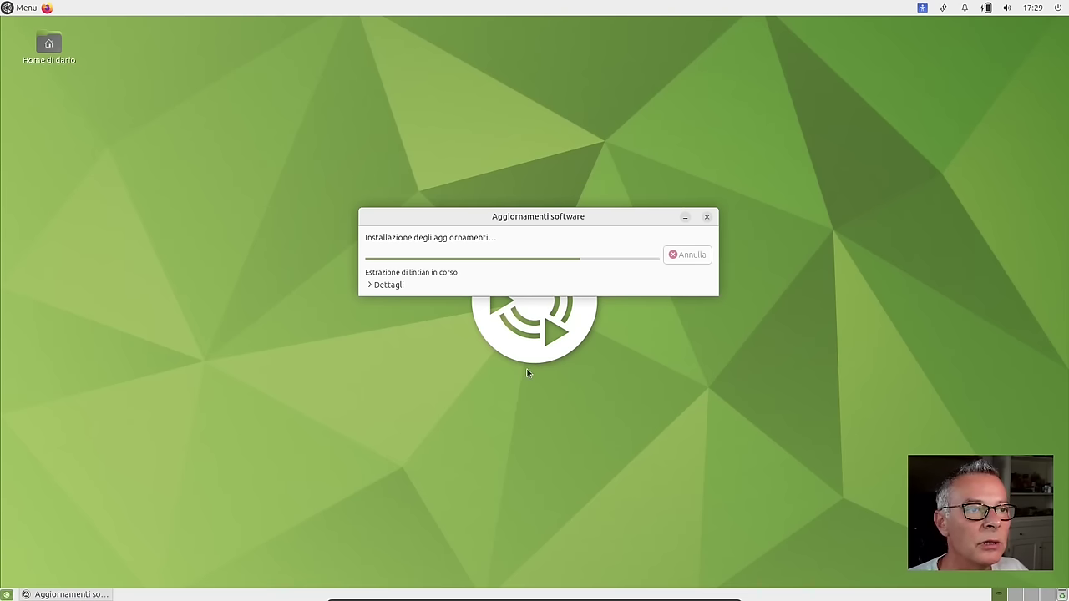
# Step: Move the Firewall window clear of the update window, enable the firewall for the Casa profile and show its rules
pyautogui.moveTo(214, 111); pyautogui.dragTo(879, 173)
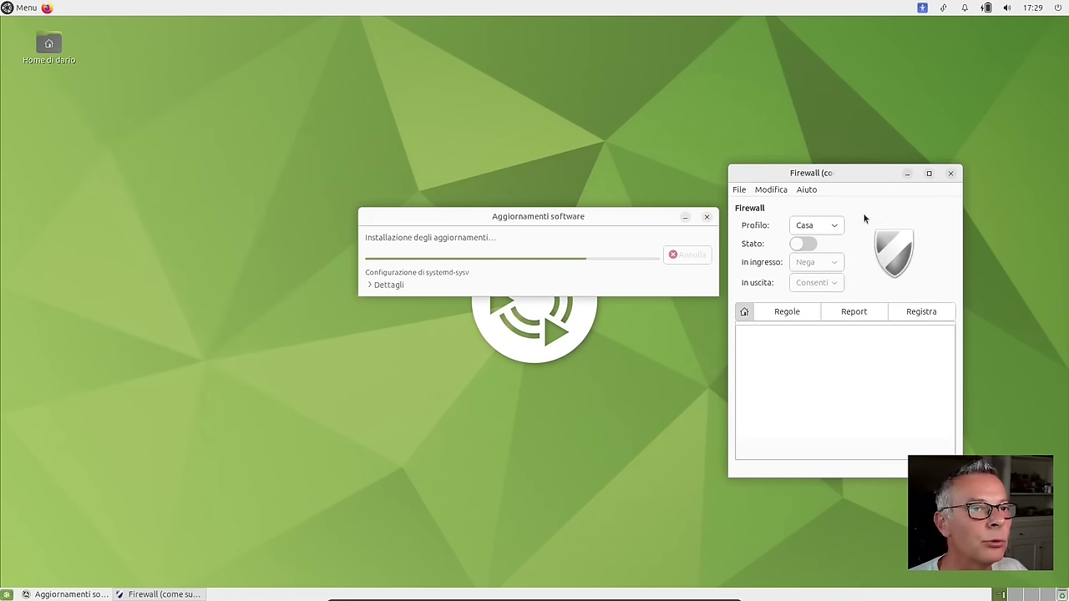
pyautogui.click(805, 244)
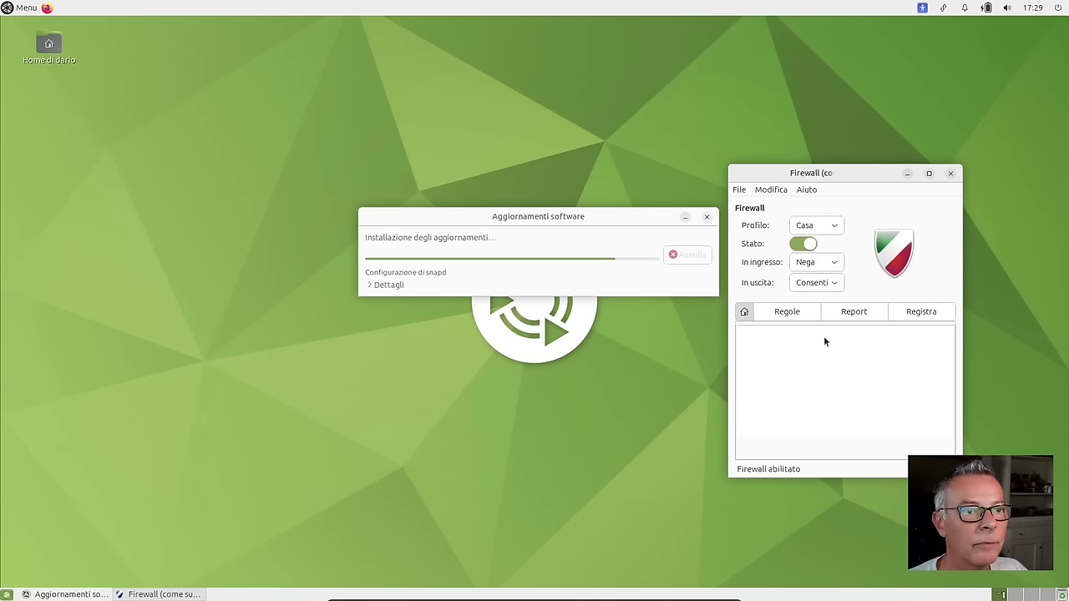
pyautogui.click(791, 317)
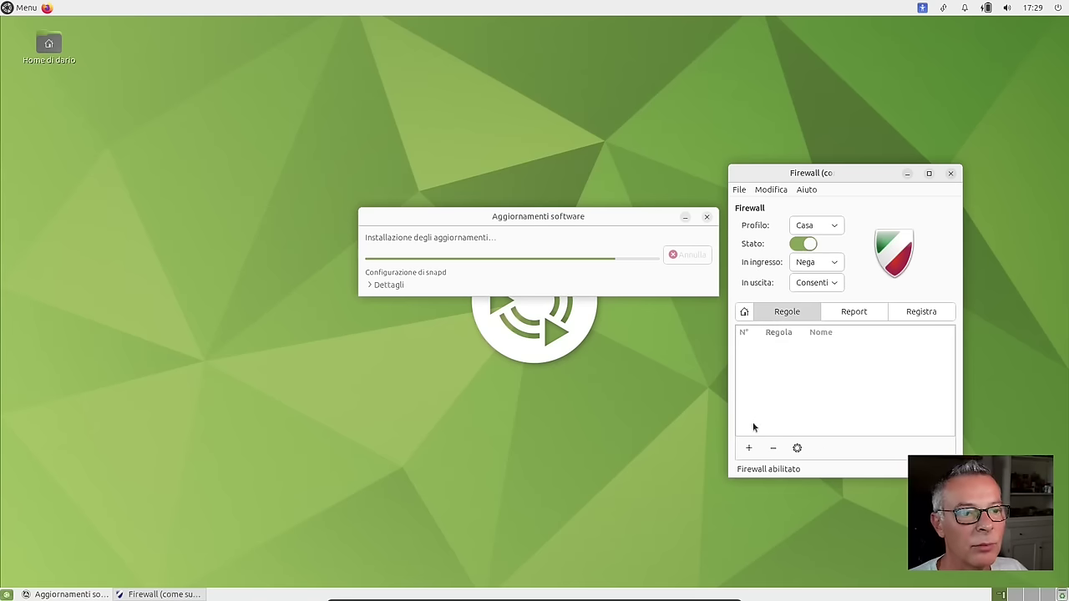
# Step: Add preconfigured firewall rules allowing incoming traffic for P2P applications, including Amule, and close the rule dialog and the firewall
pyautogui.click(748, 449)
pyautogui.click(822, 334)
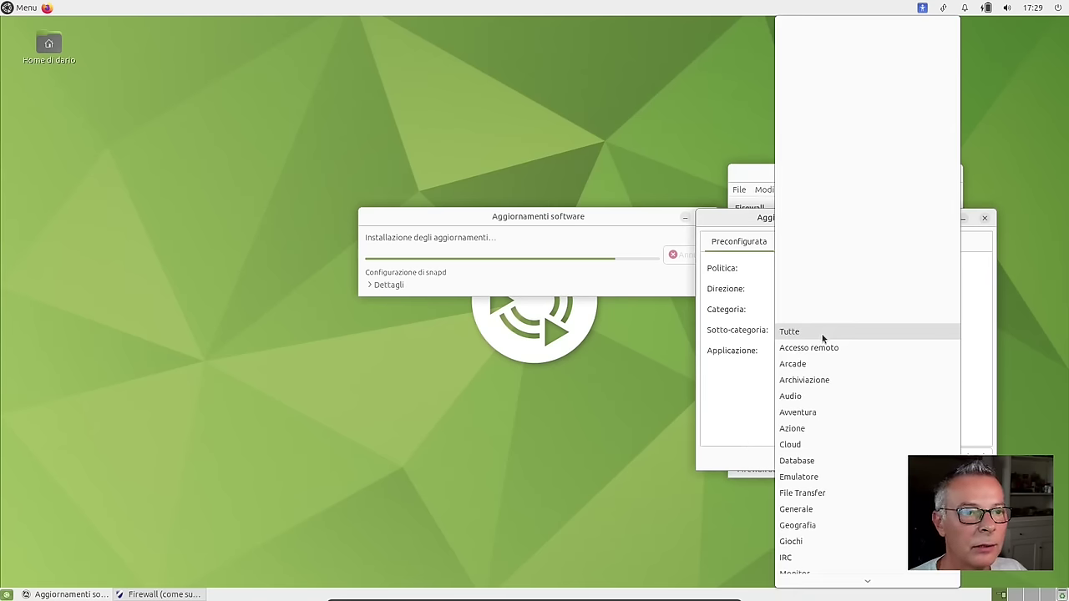
pyautogui.scroll(-8, 822, 336)
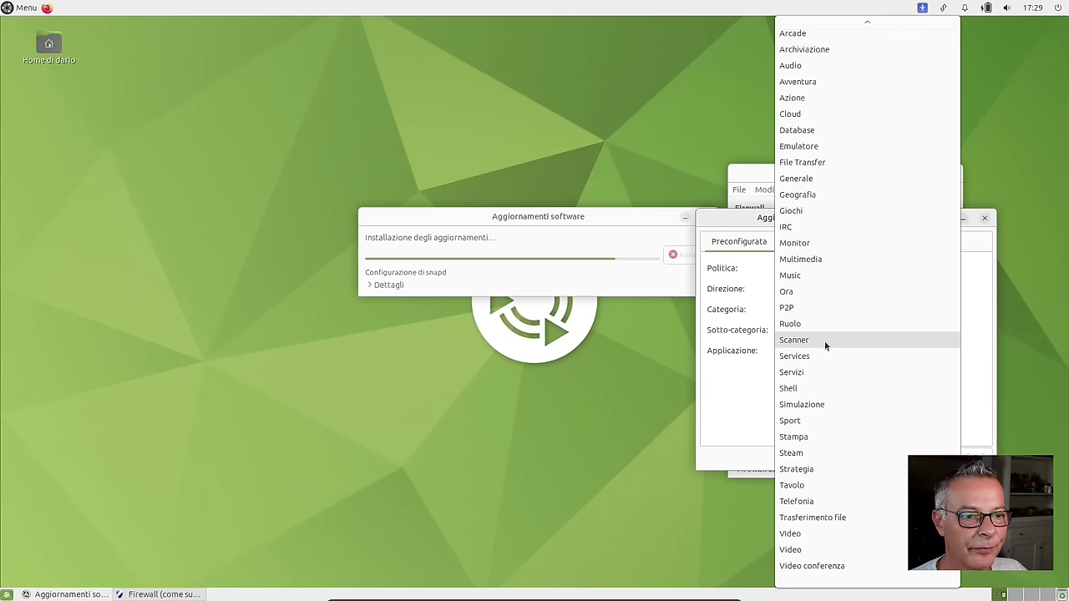
pyautogui.click(826, 308)
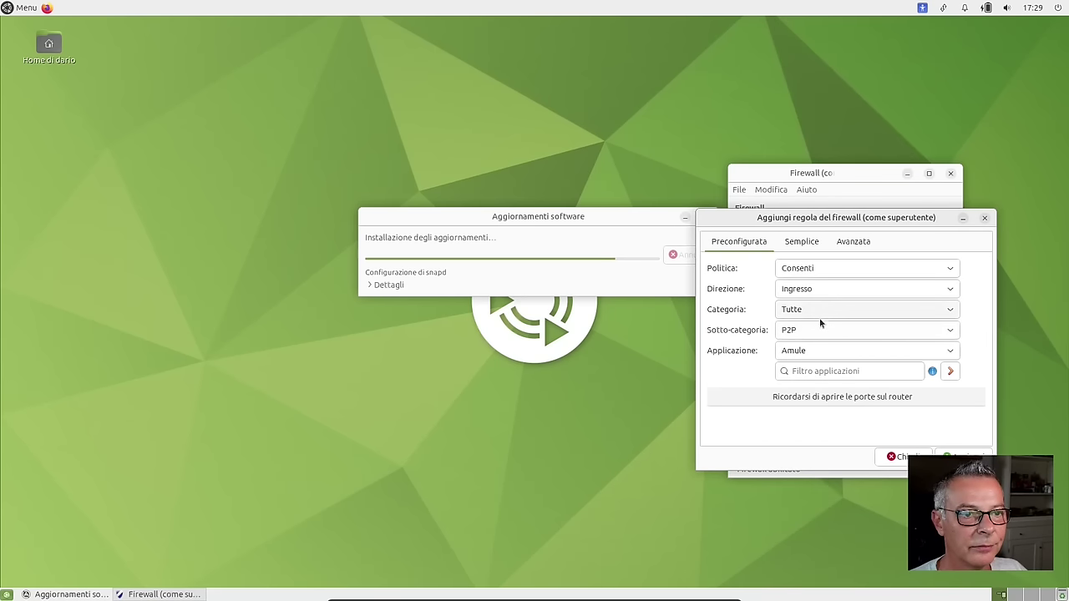
pyautogui.click(914, 350)
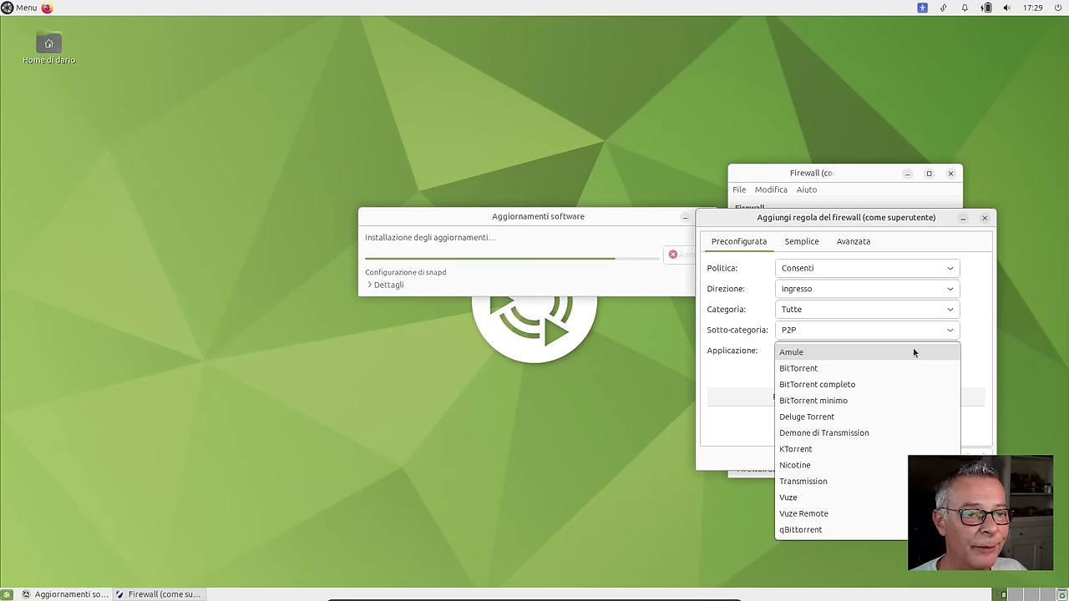
pyautogui.click(913, 350)
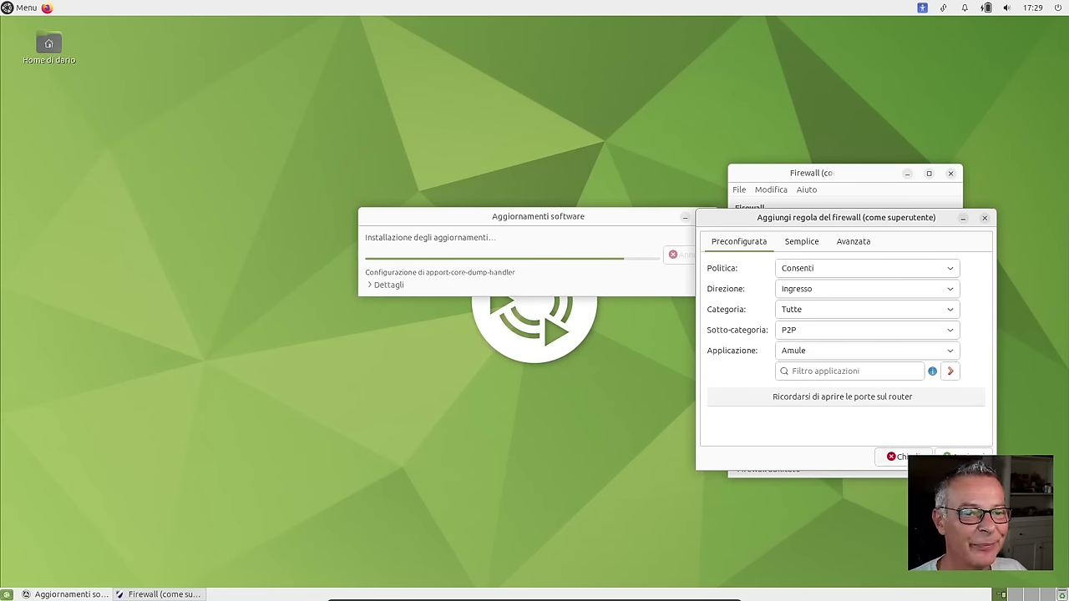
pyautogui.click(900, 457)
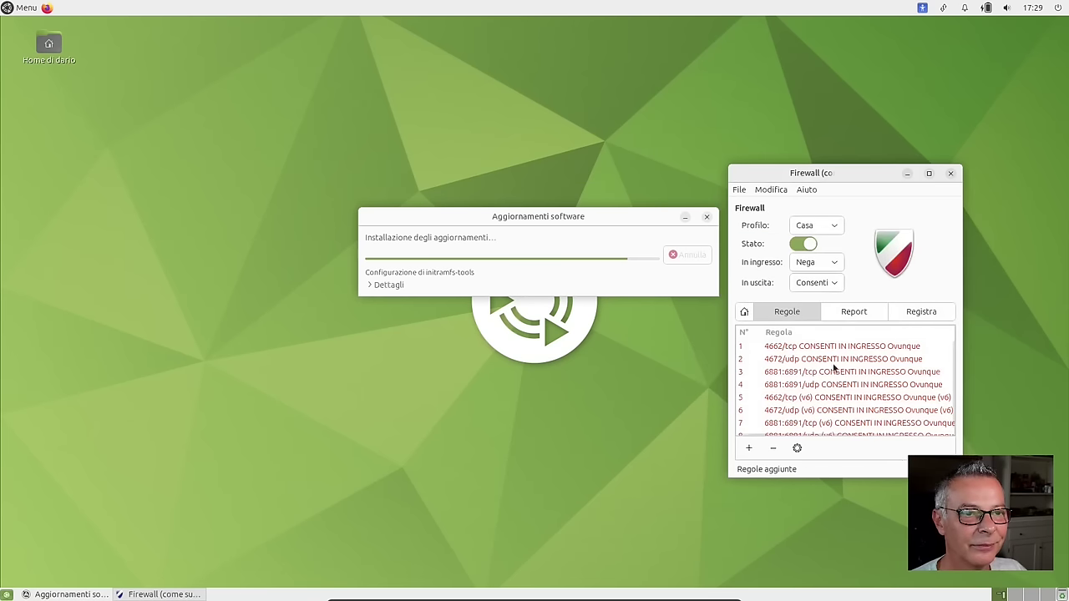
pyautogui.click(950, 174)
# Step: Browse the Strumenti di sistema and Ufficio categories and open LibreOffice Writer
pyautogui.click(21, 8)
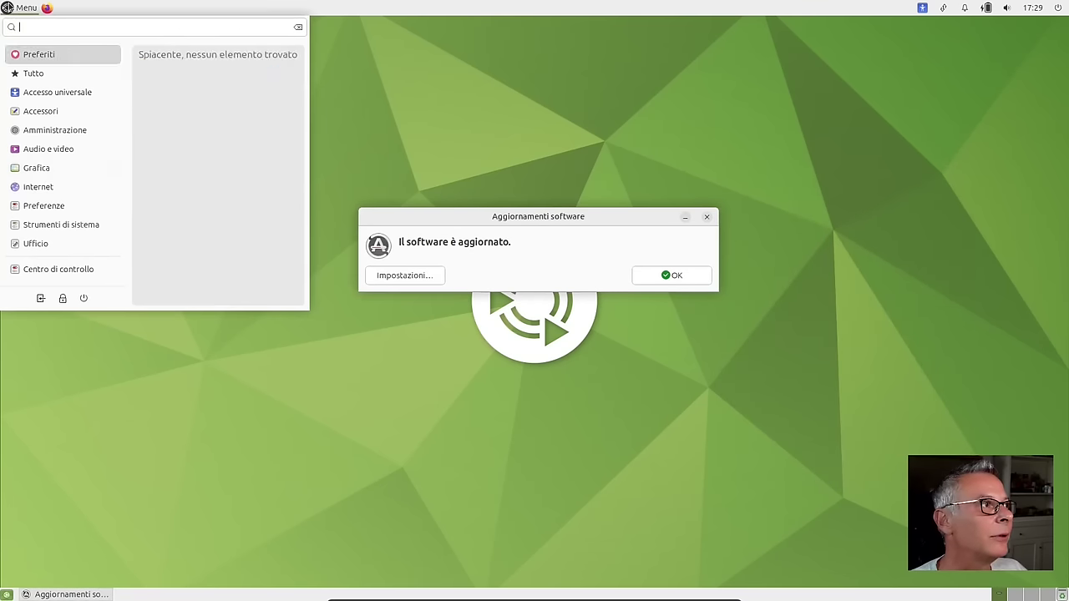
pyautogui.moveTo(57, 226)
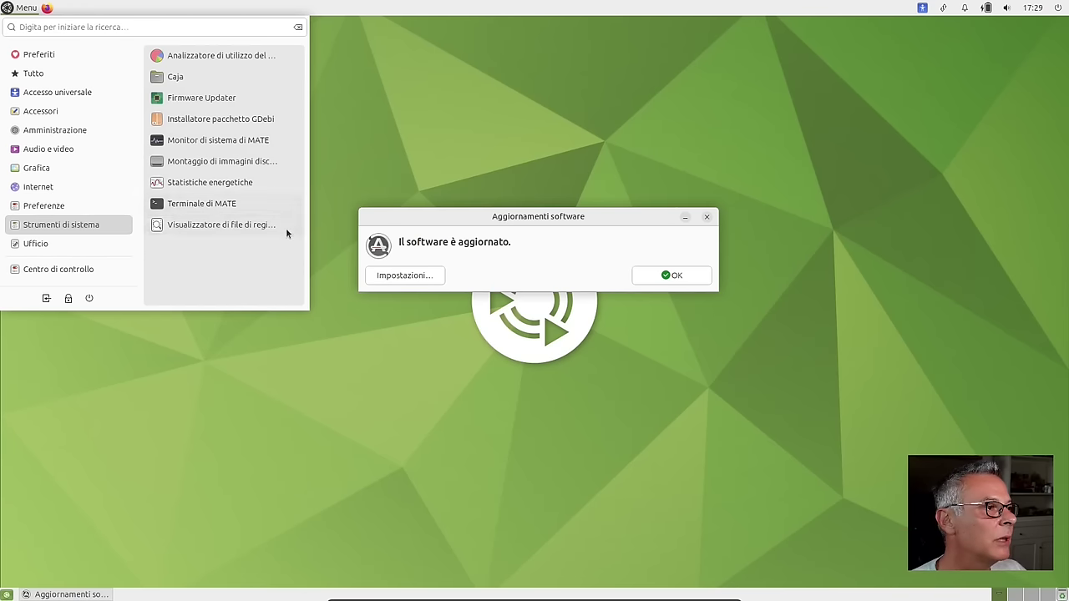
pyautogui.moveTo(96, 244)
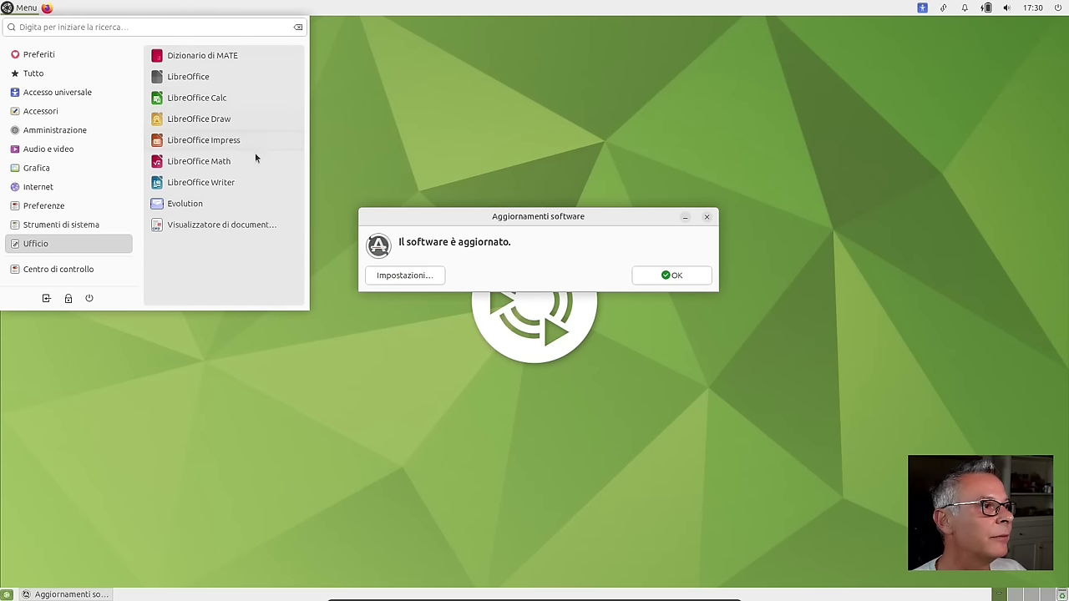
pyautogui.click(231, 184)
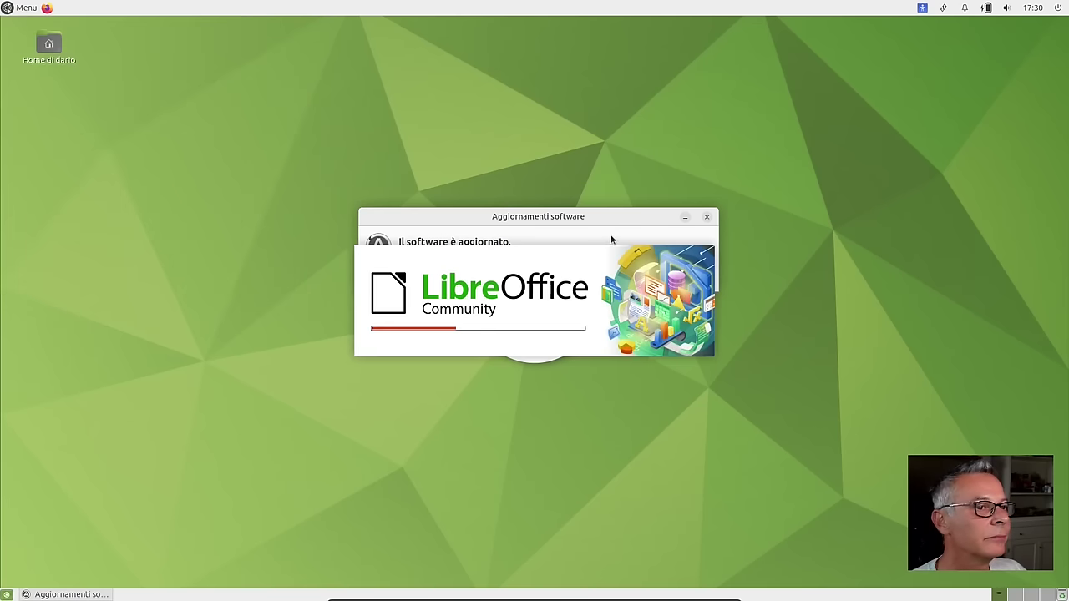
# Step: Close the Aggiornamenti software window and dismiss Writer's tip of the day
pyautogui.click(707, 218)
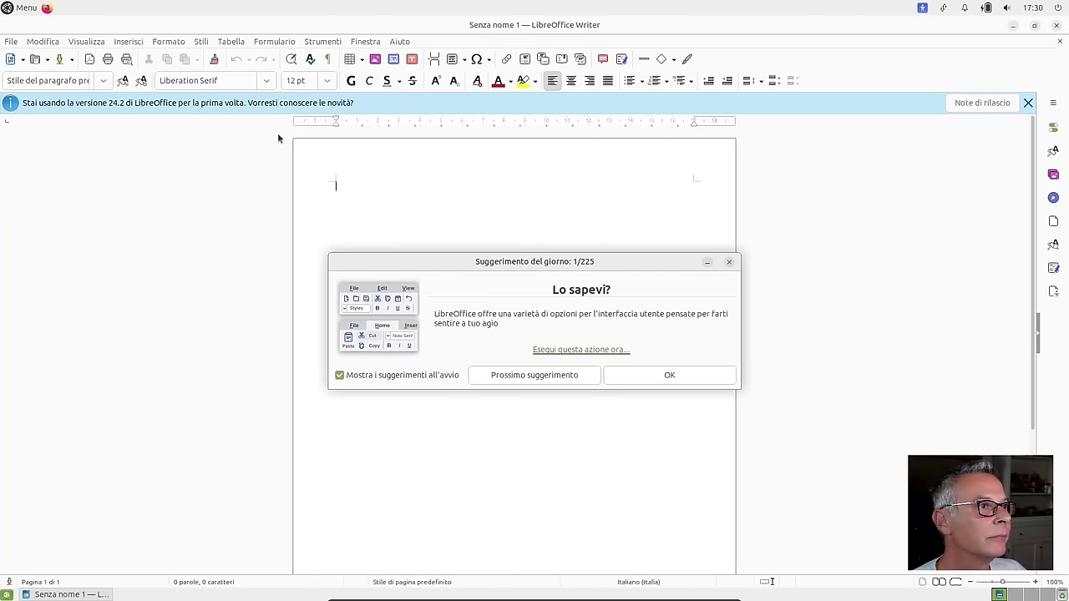
pyautogui.click(679, 377)
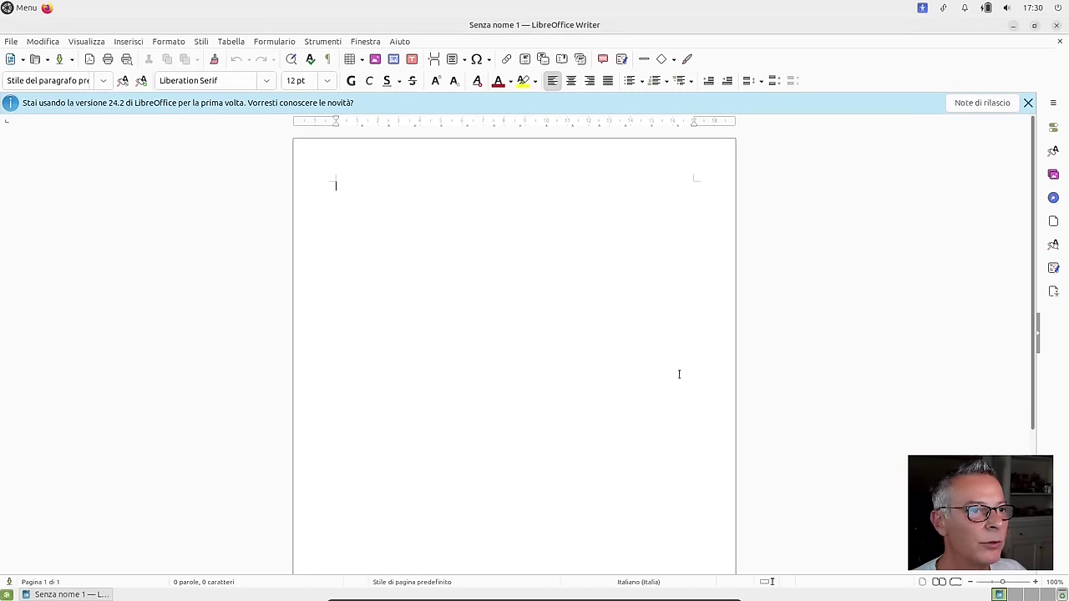
# Step: Review the icon themes offered in the Vista options of LibreOffice and leave the options without changing anything
pyautogui.click(324, 41)
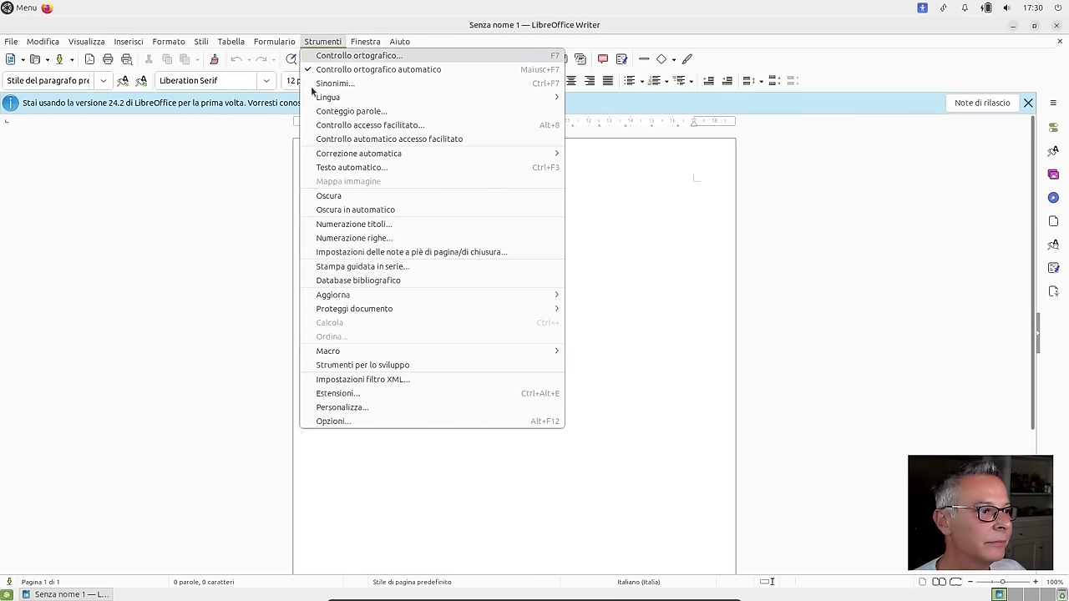
pyautogui.click(341, 421)
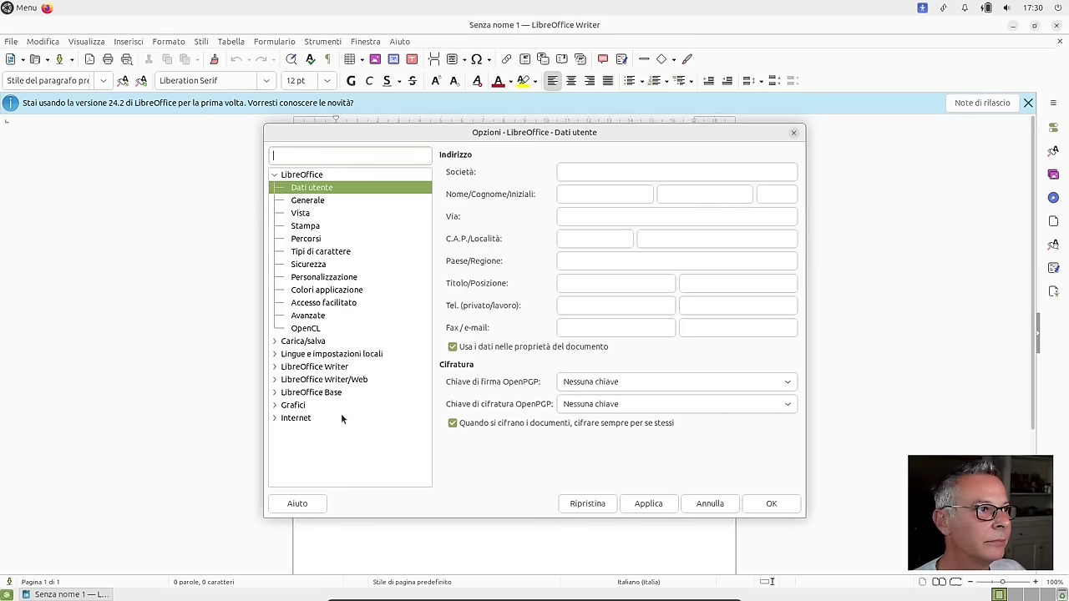
pyautogui.click(593, 201)
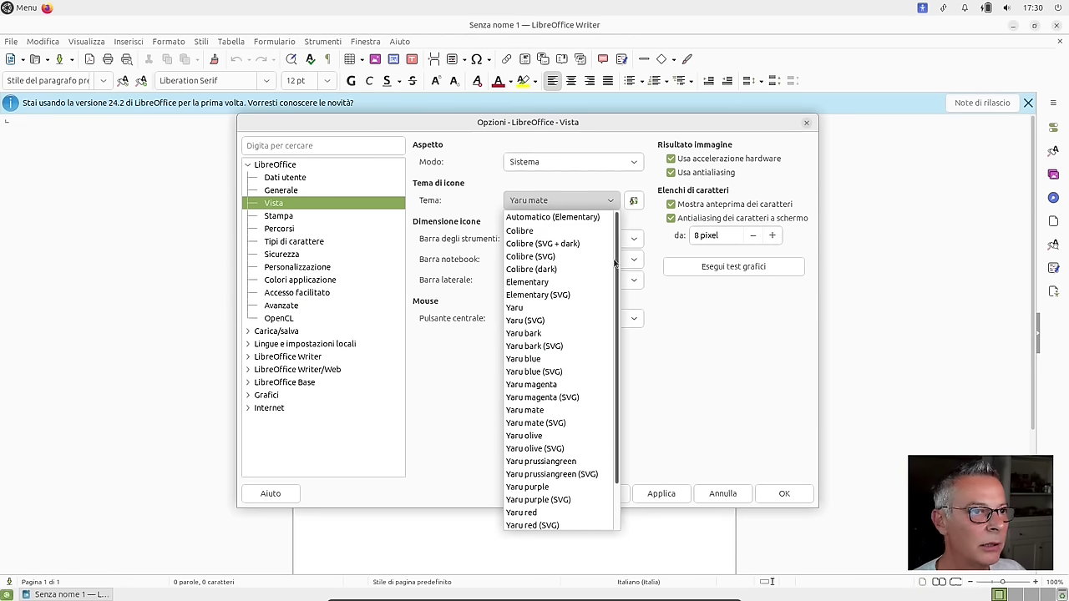
pyautogui.moveTo(617, 254); pyautogui.dragTo(613, 311)
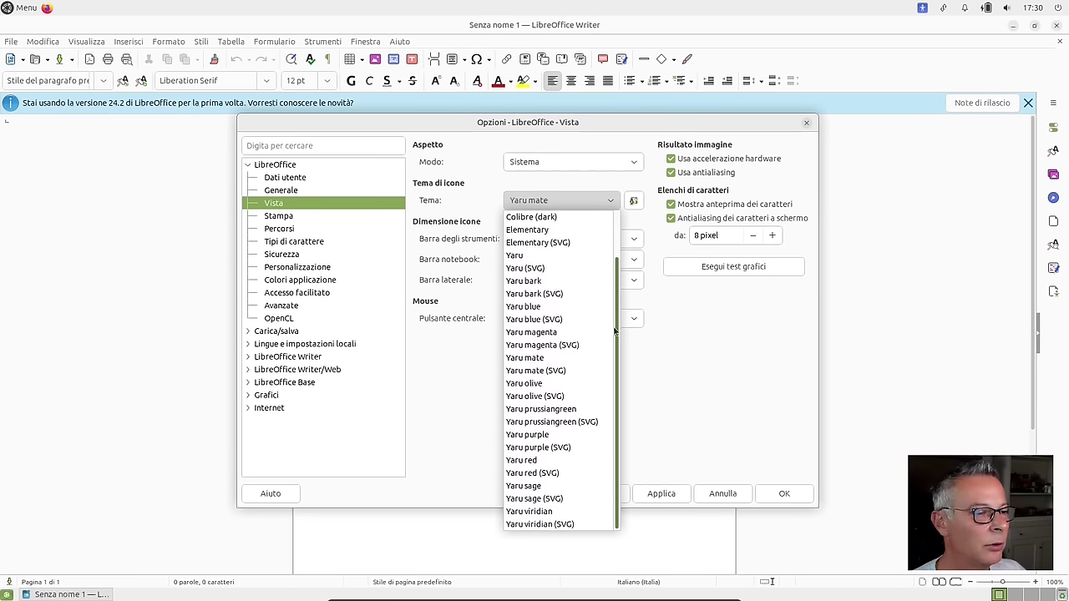
pyautogui.moveTo(619, 304); pyautogui.dragTo(619, 242)
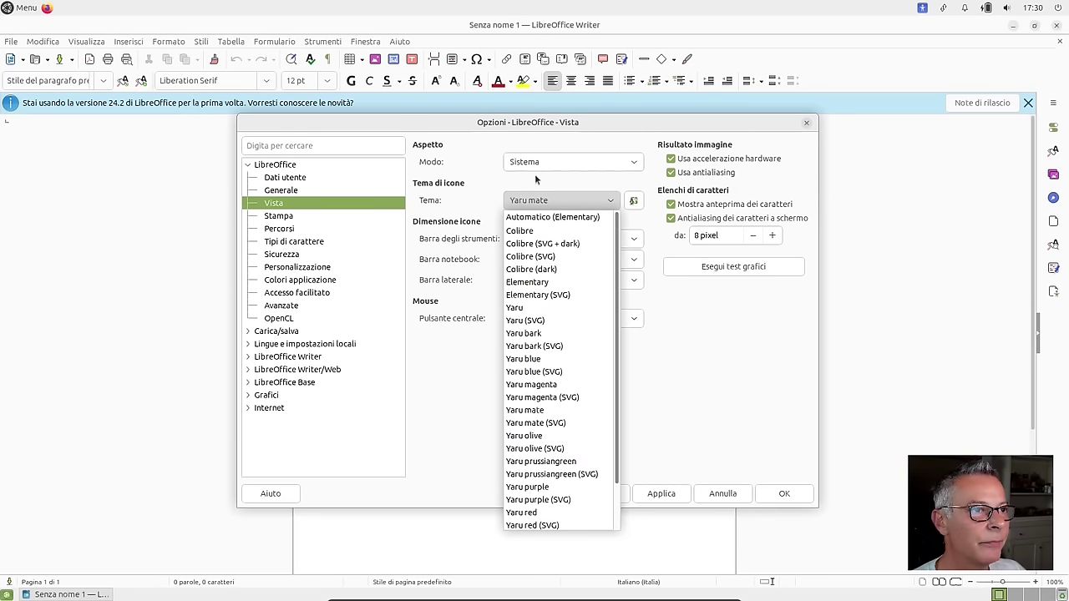
pyautogui.press('Escape')
pyautogui.press('Escape')
# Step: Show the Proprietà sidebar in Writer, close Writer and choose to report the system program problem
pyautogui.click(1054, 129)
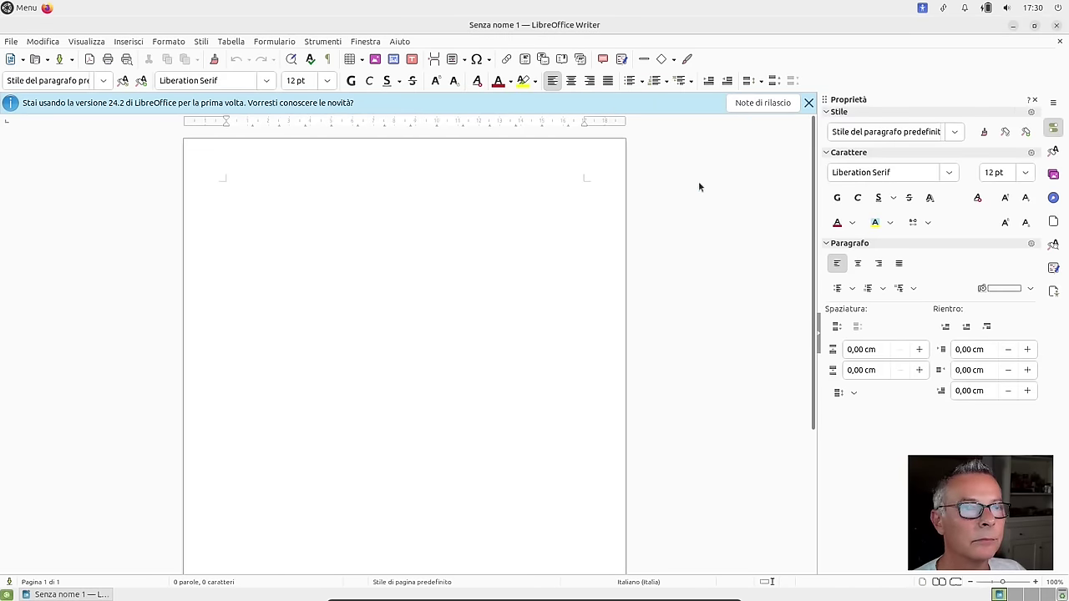
pyautogui.click(1056, 25)
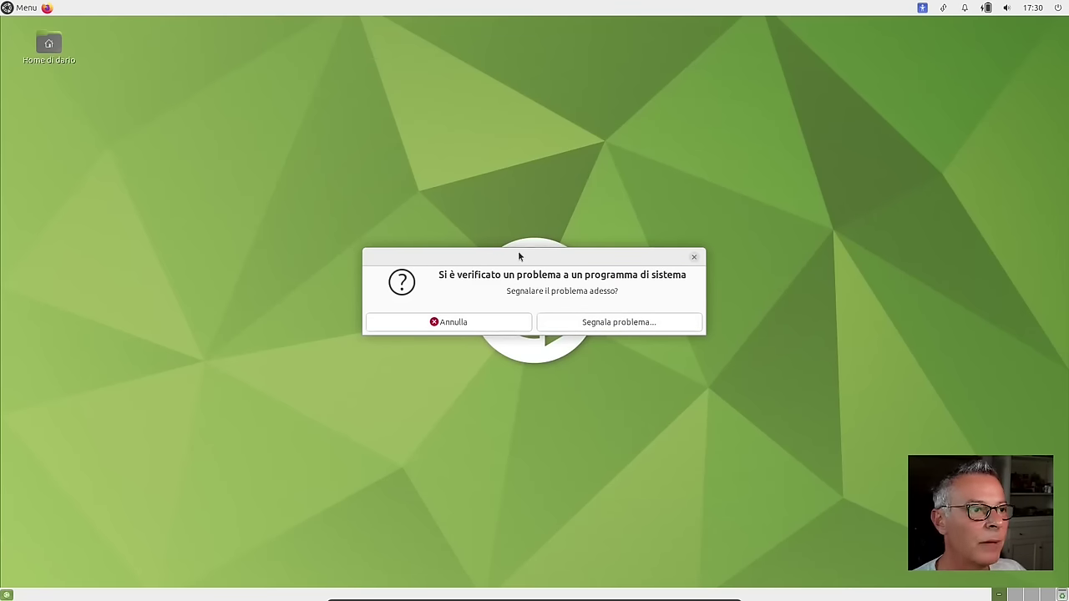
pyautogui.click(614, 325)
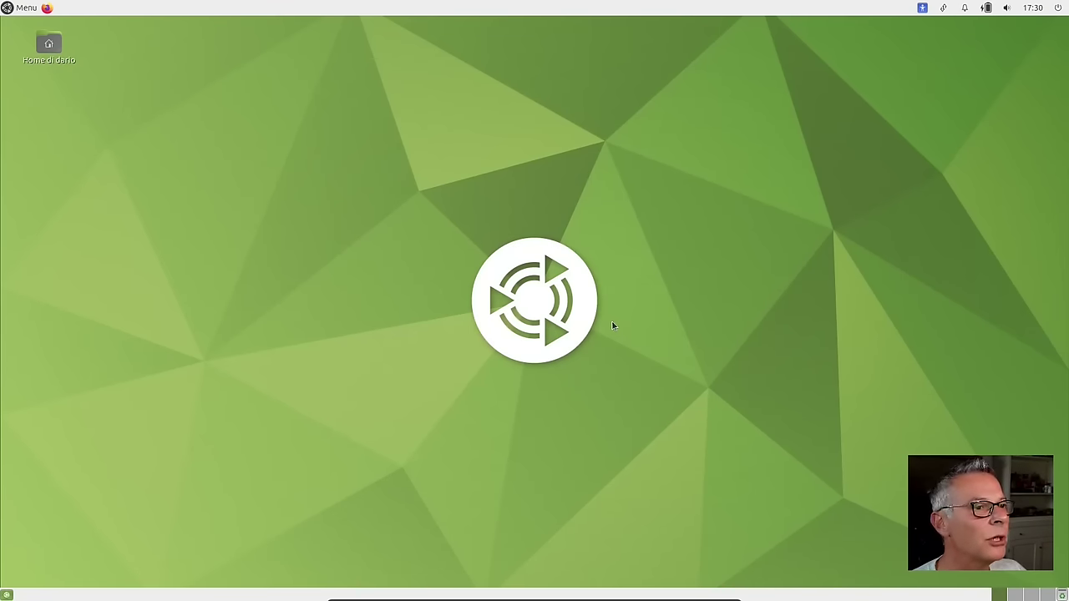
# Step: Search the applications for "reg" and open the system log viewer
pyautogui.click(10, 8)
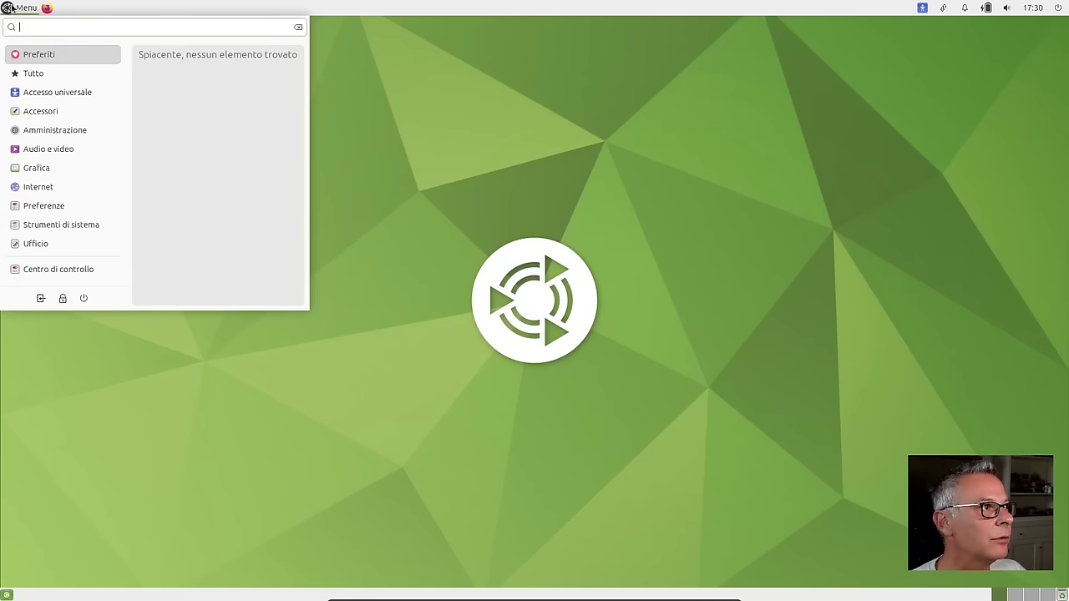
pyautogui.write('reg')
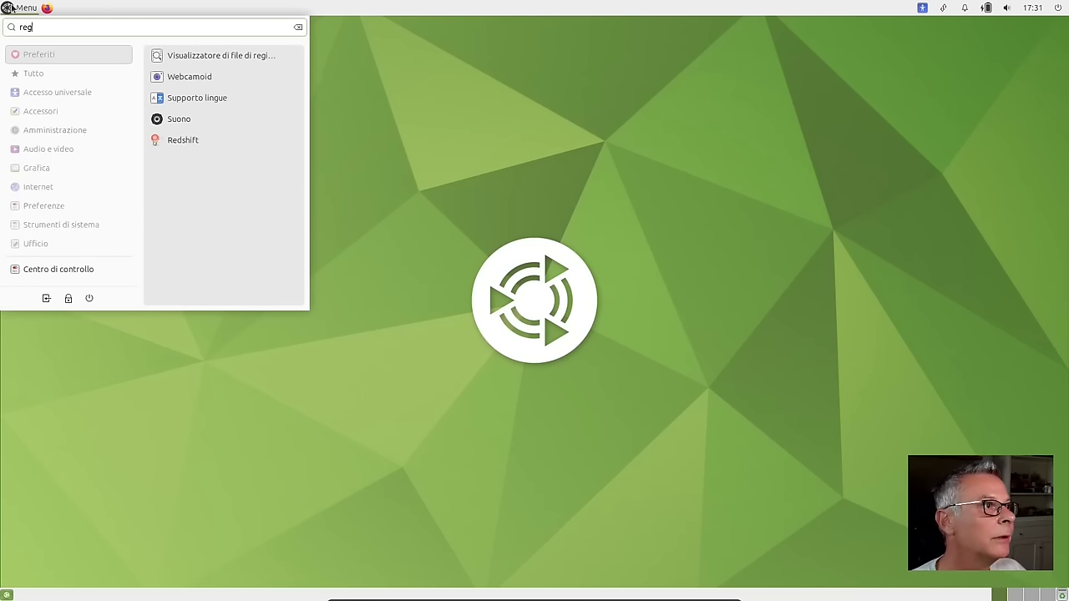
pyautogui.click(240, 57)
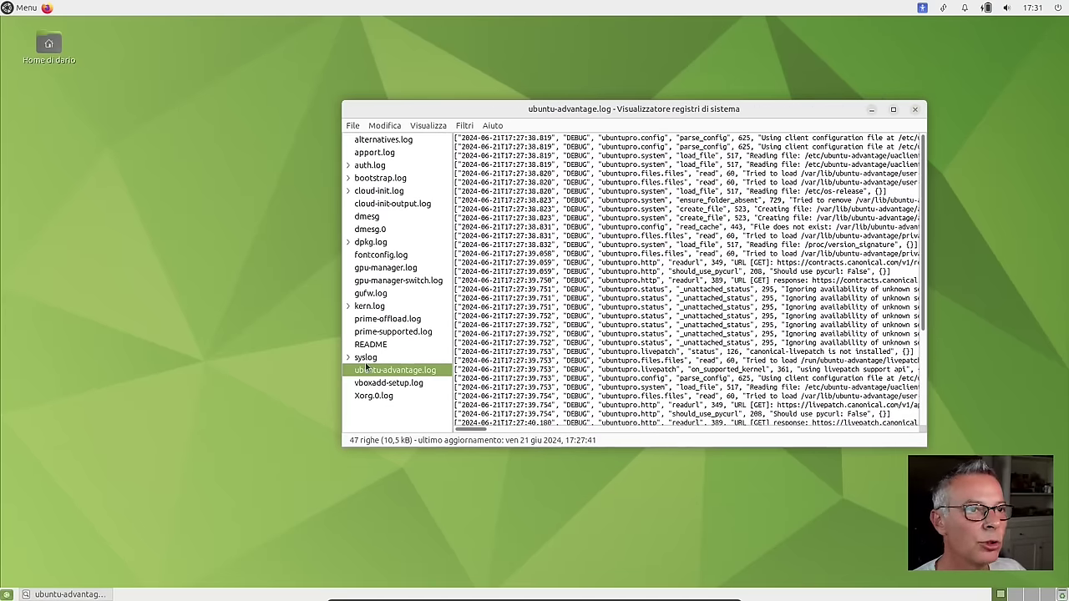
# Step: Examine the syslog entries in the log viewer and close the viewer
pyautogui.click(366, 359)
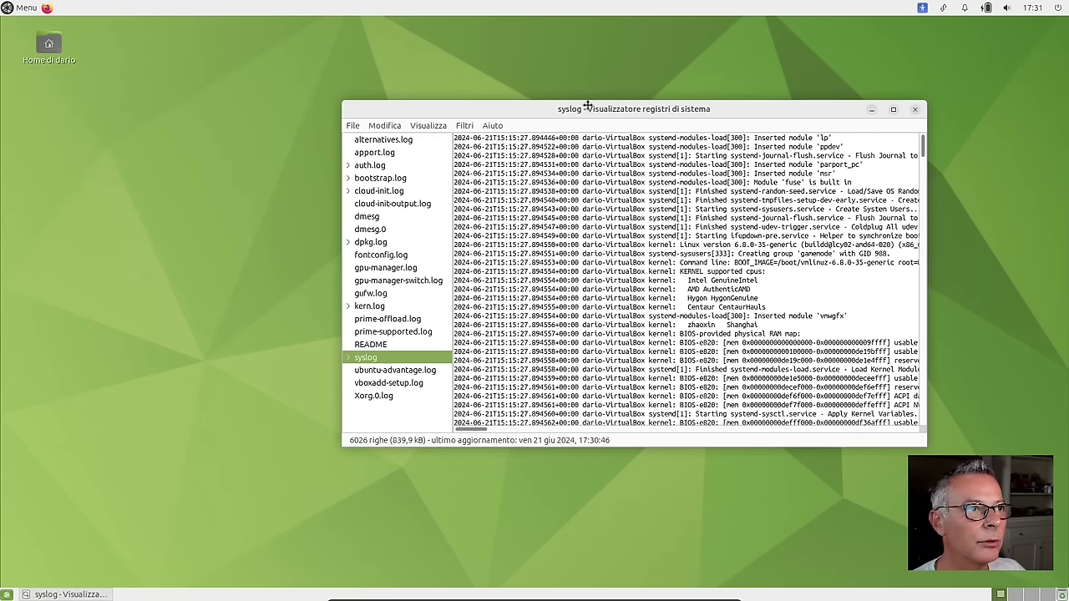
pyautogui.moveTo(591, 103); pyautogui.dragTo(539, 97)
pyautogui.scroll(-5, 515, 266)
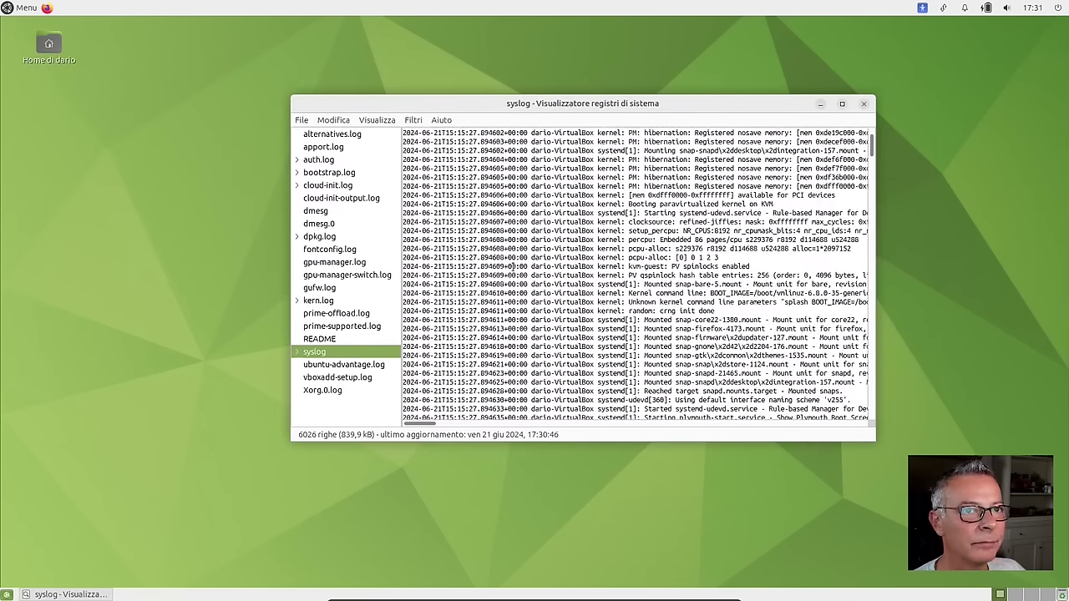
pyautogui.scroll(10, 513, 268)
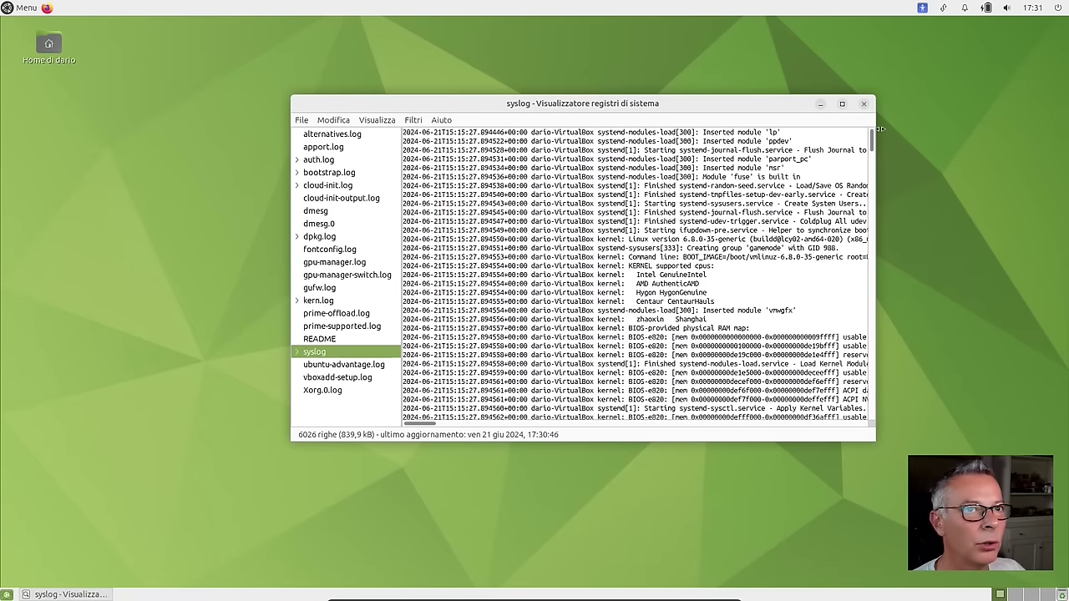
pyautogui.scroll(-5, 872, 146)
pyautogui.click(863, 103)
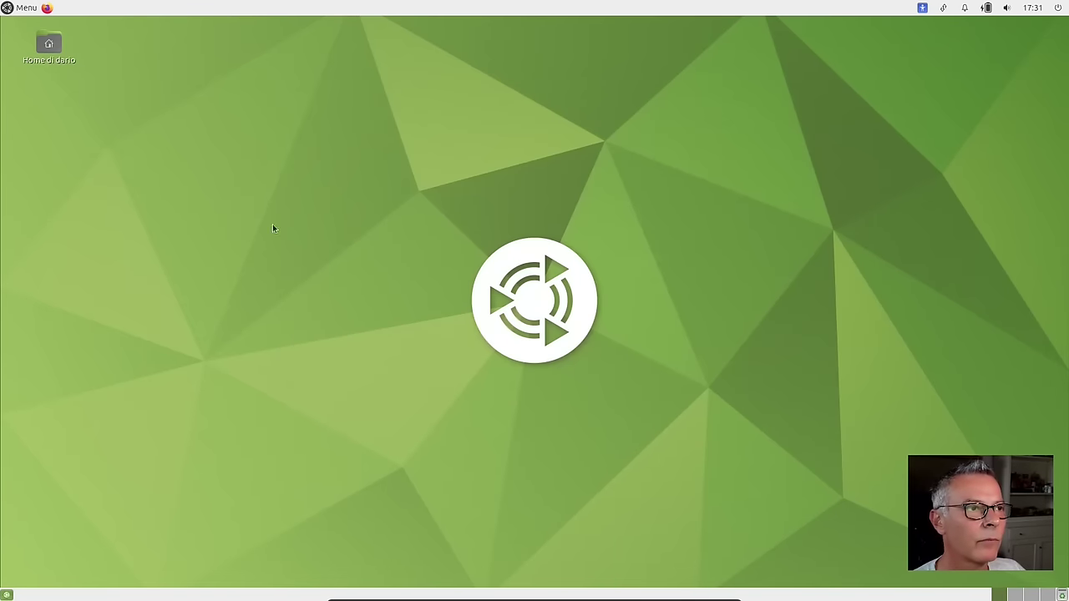
# Step: Search the applications for "monit", check CPU, memory and network use in Monitor di sistema di MATE, and close it
pyautogui.click(19, 7)
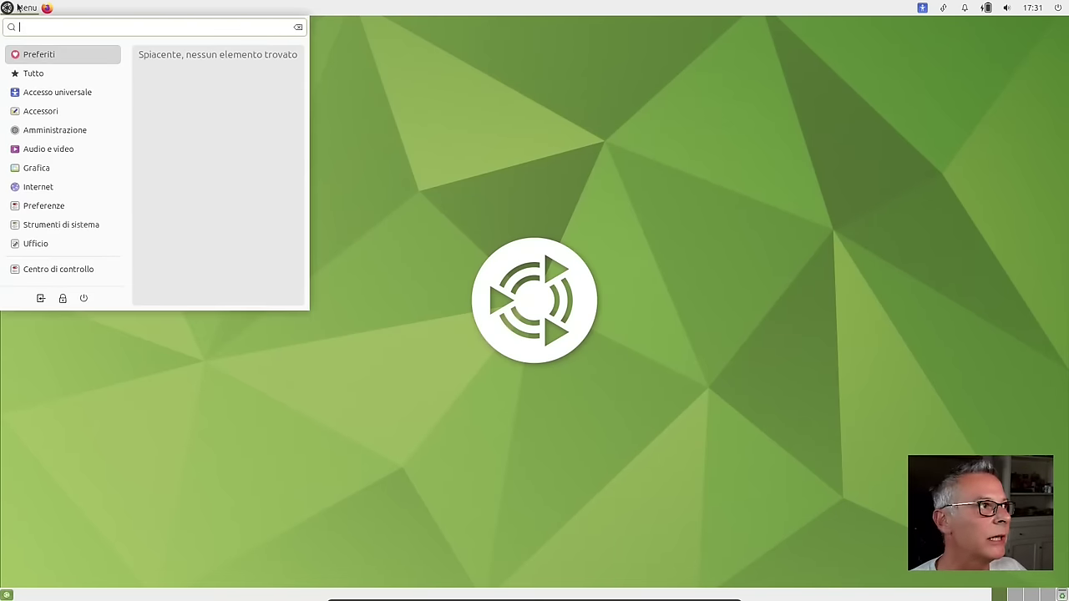
pyautogui.click(39, 112)
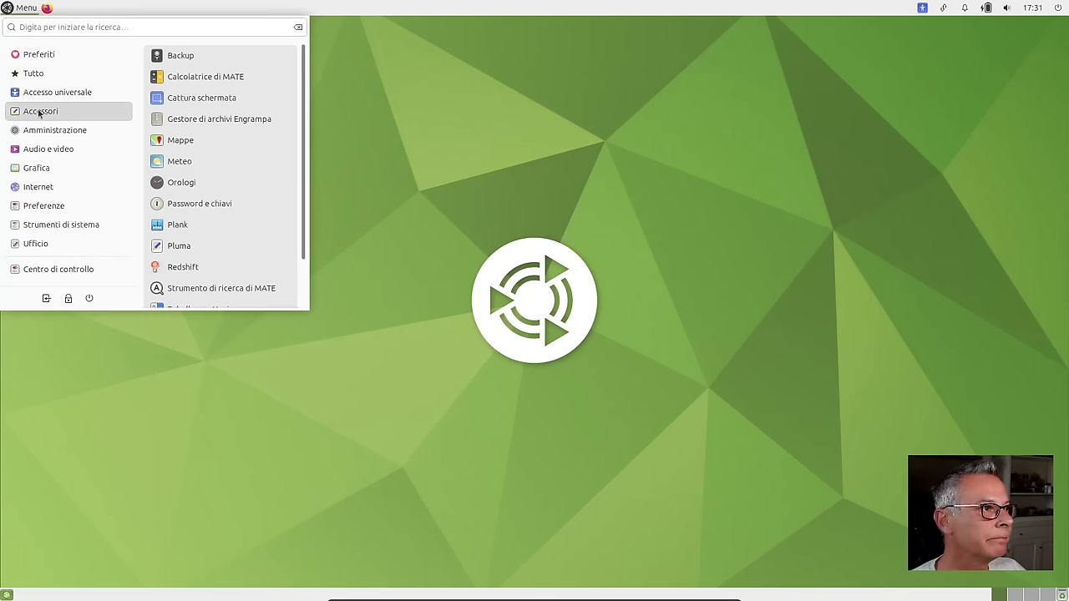
pyautogui.click(28, 26)
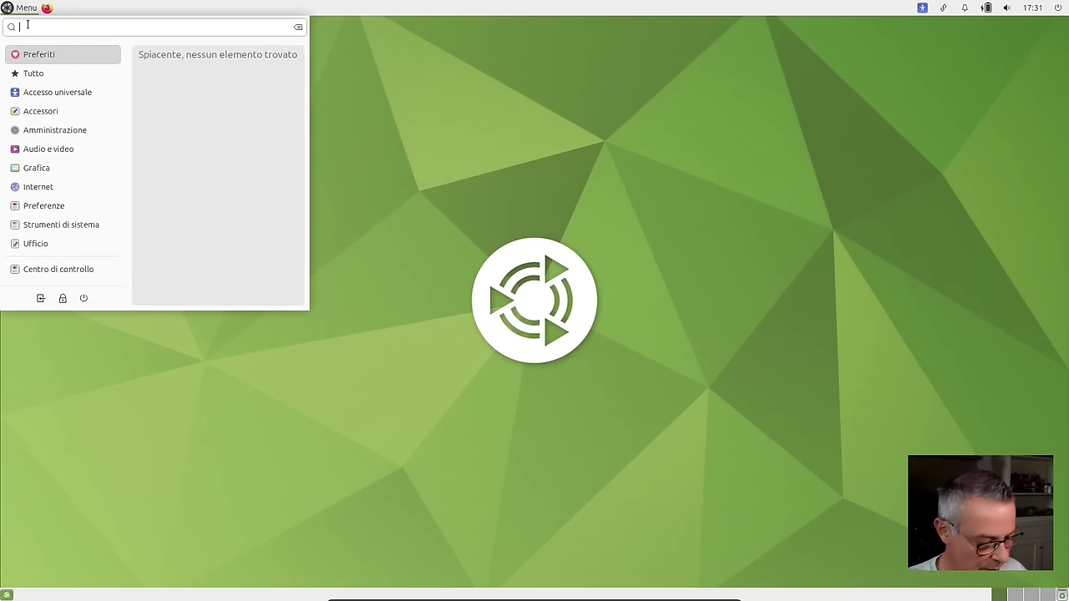
pyautogui.write('monit')
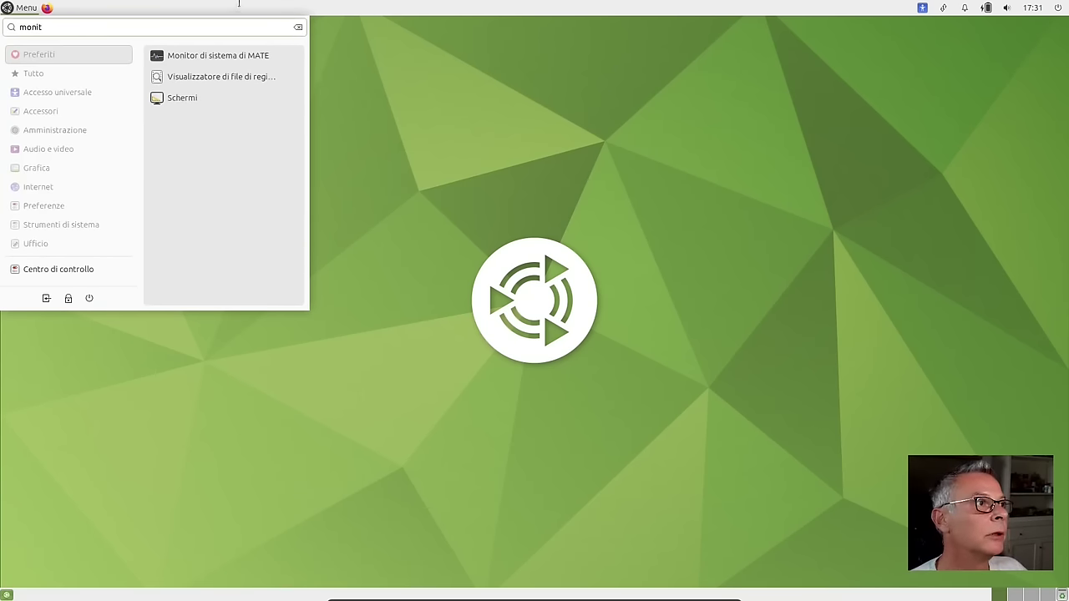
pyautogui.click(238, 55)
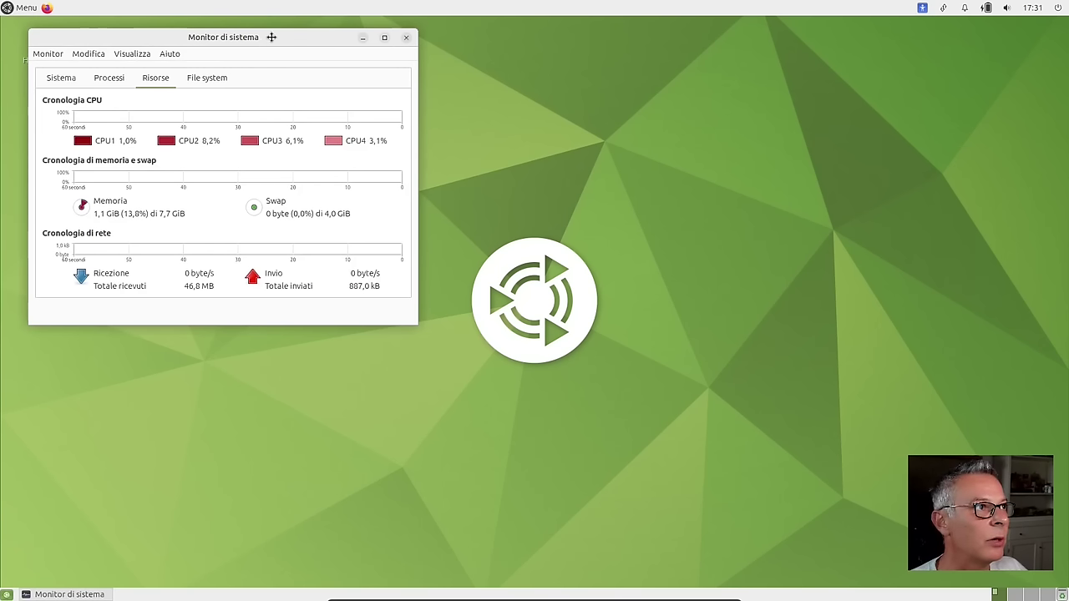
pyautogui.moveTo(271, 36); pyautogui.dragTo(619, 152)
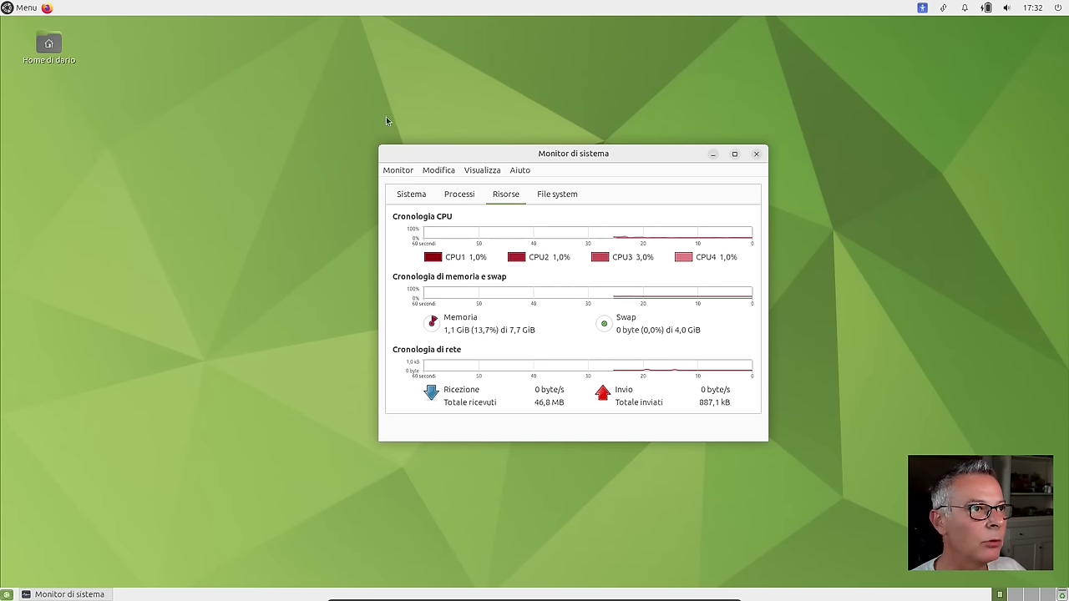
pyautogui.click(756, 153)
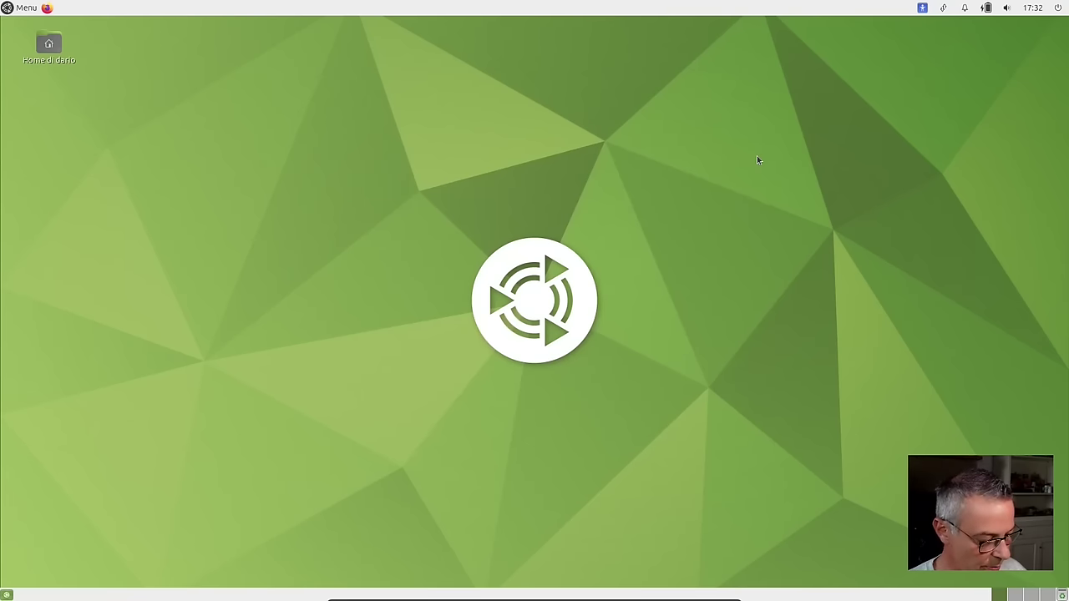
# Step: Open a terminal, run htop and move the terminal window nearer the centre of the desktop
pyautogui.hotkey('ctrl', 'alt', 't')
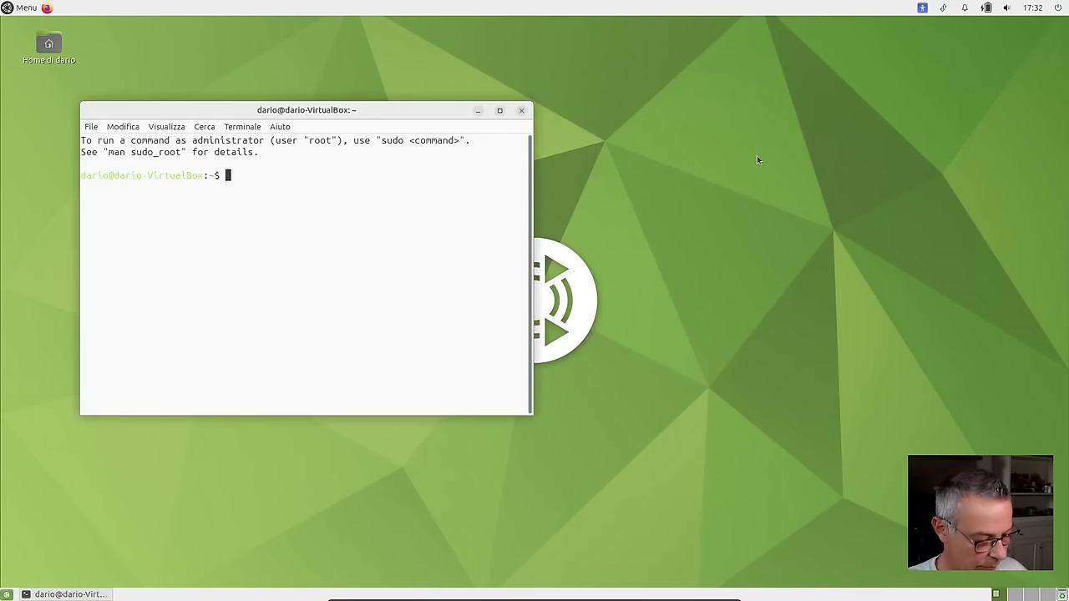
pyautogui.write('htop')
pyautogui.press('Return')
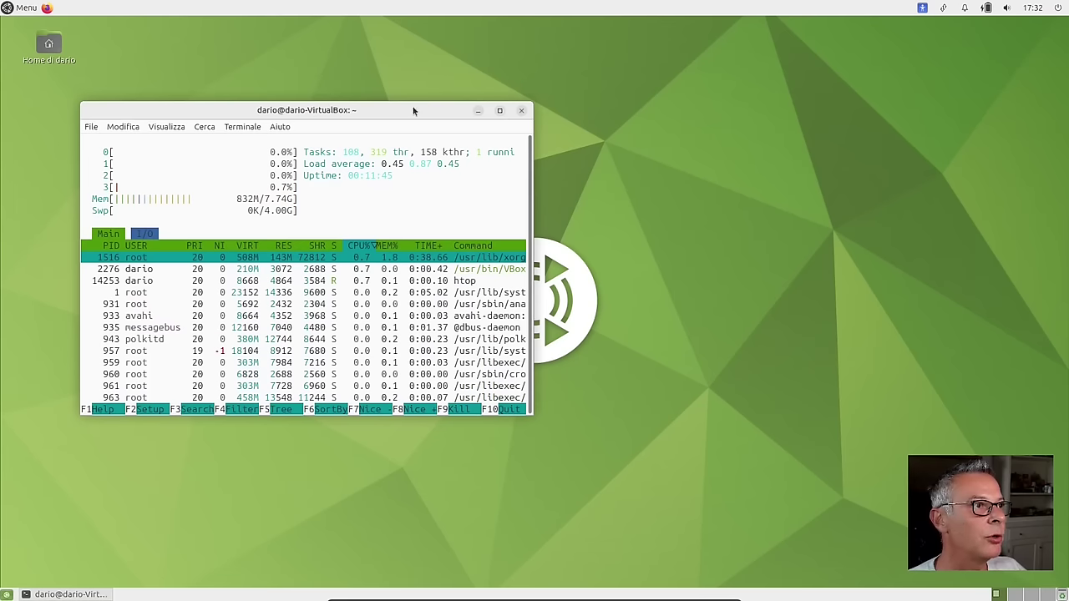
pyautogui.moveTo(412, 110); pyautogui.dragTo(534, 98)
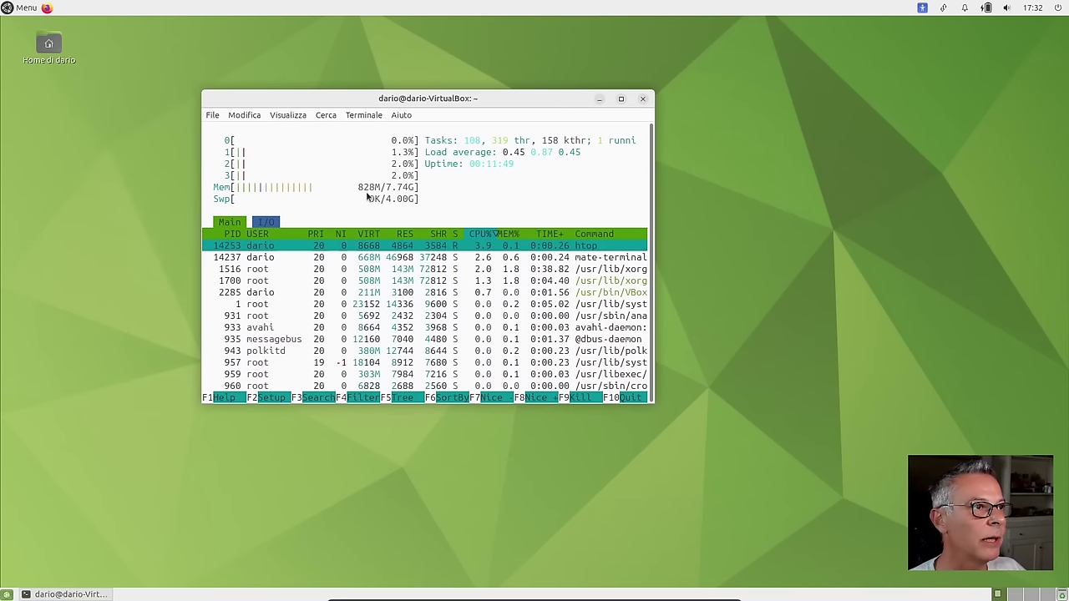
# Step: Open the home folder clear of the terminal window, view the Caja file manager's version information, and close the folder
pyautogui.click(11, 7)
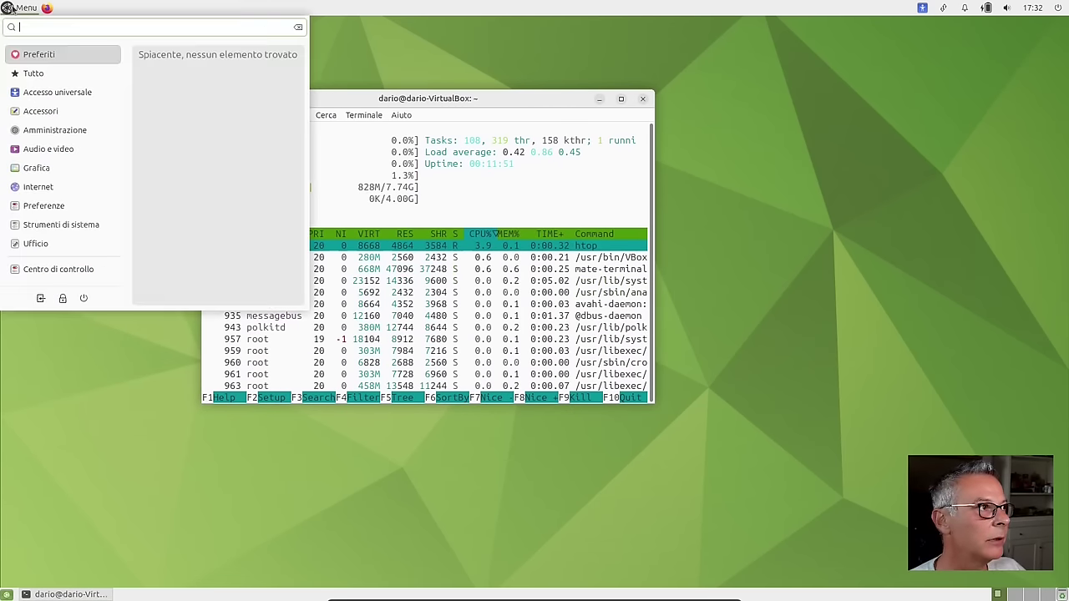
pyautogui.click(374, 154)
pyautogui.doubleClick(52, 45)
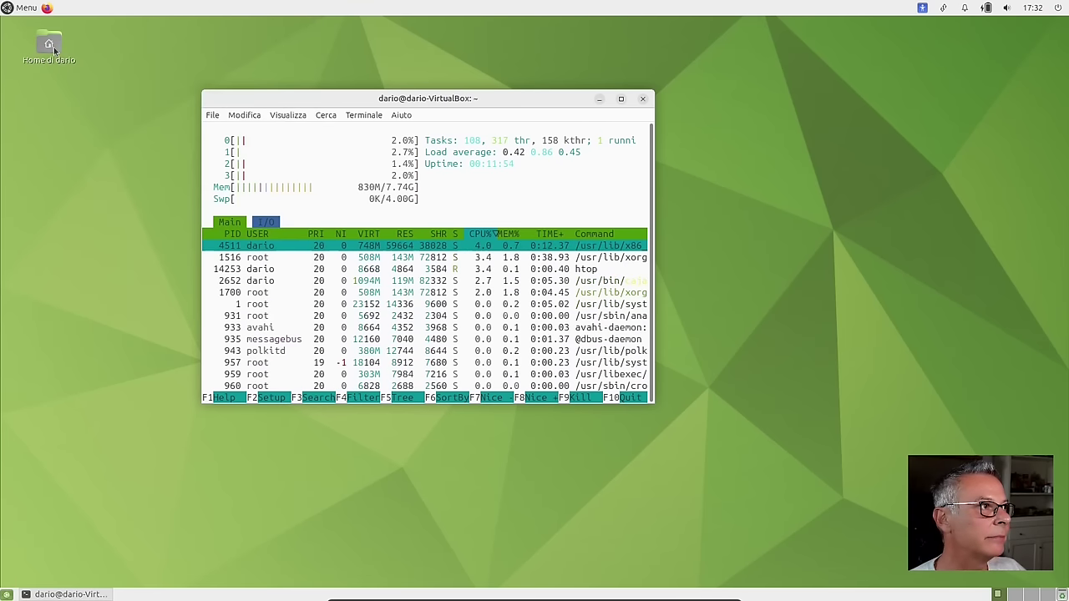
pyautogui.moveTo(346, 30); pyautogui.dragTo(934, 216)
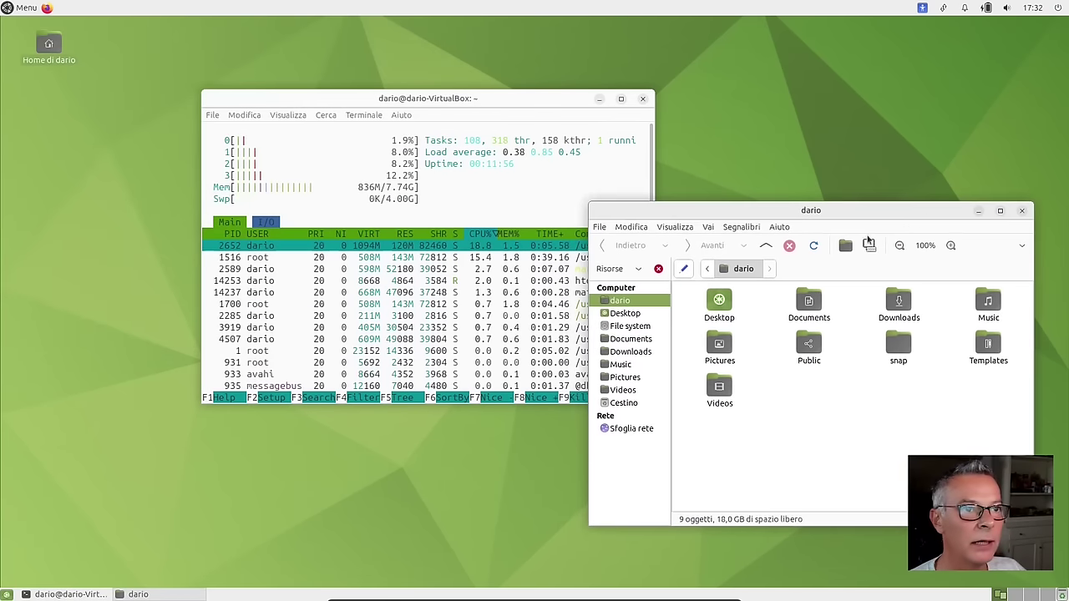
pyautogui.click(779, 227)
pyautogui.click(802, 253)
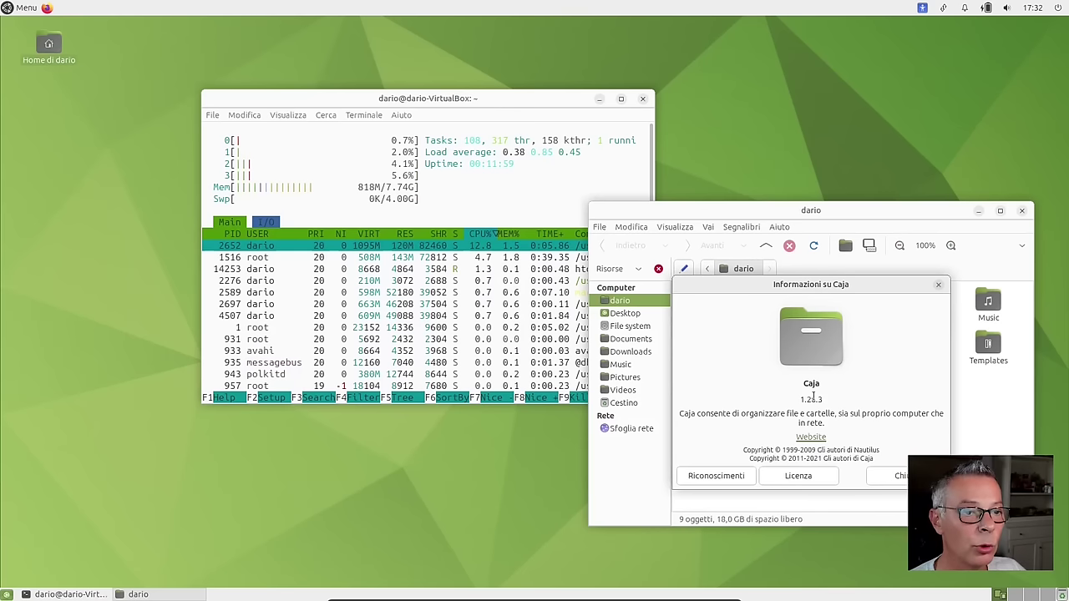
pyautogui.click(877, 476)
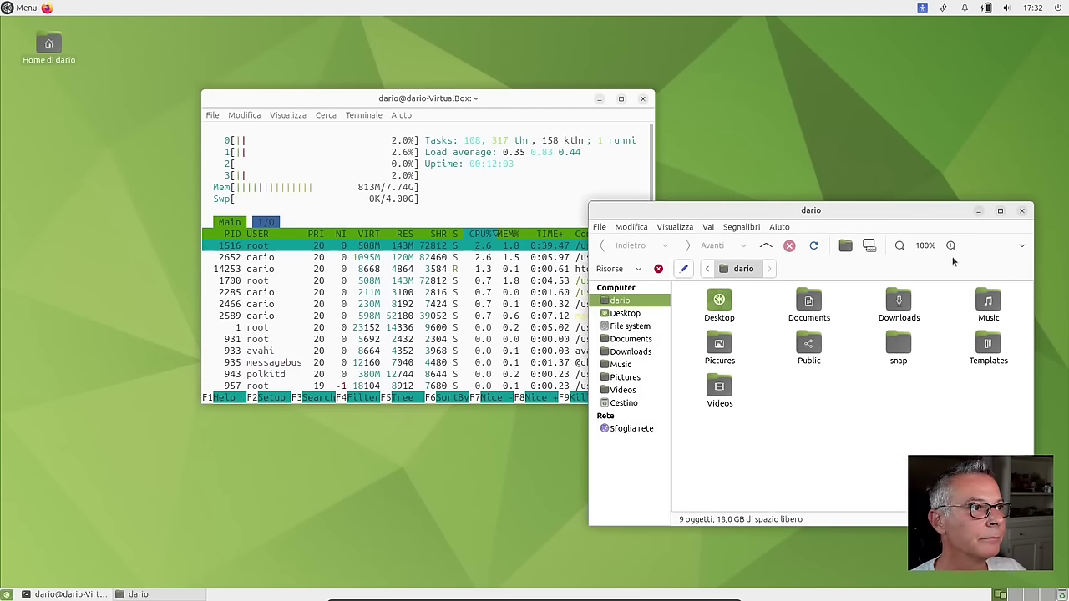
pyautogui.click(1024, 212)
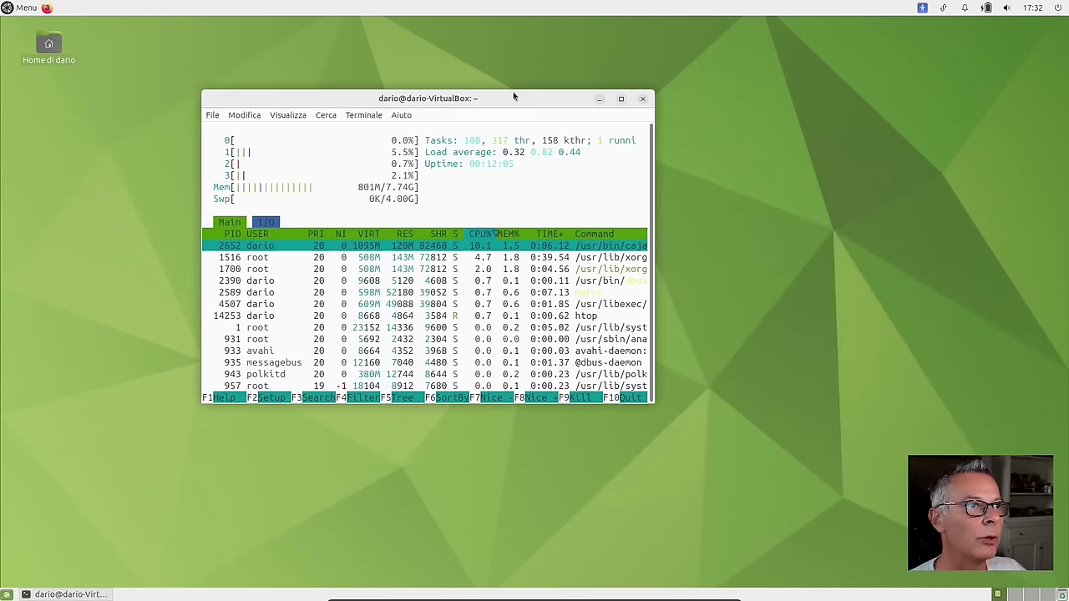
# Step: Move the htop terminal window to the middle of the desktop and check the memory usage
pyautogui.moveTo(514, 97); pyautogui.dragTo(568, 121)
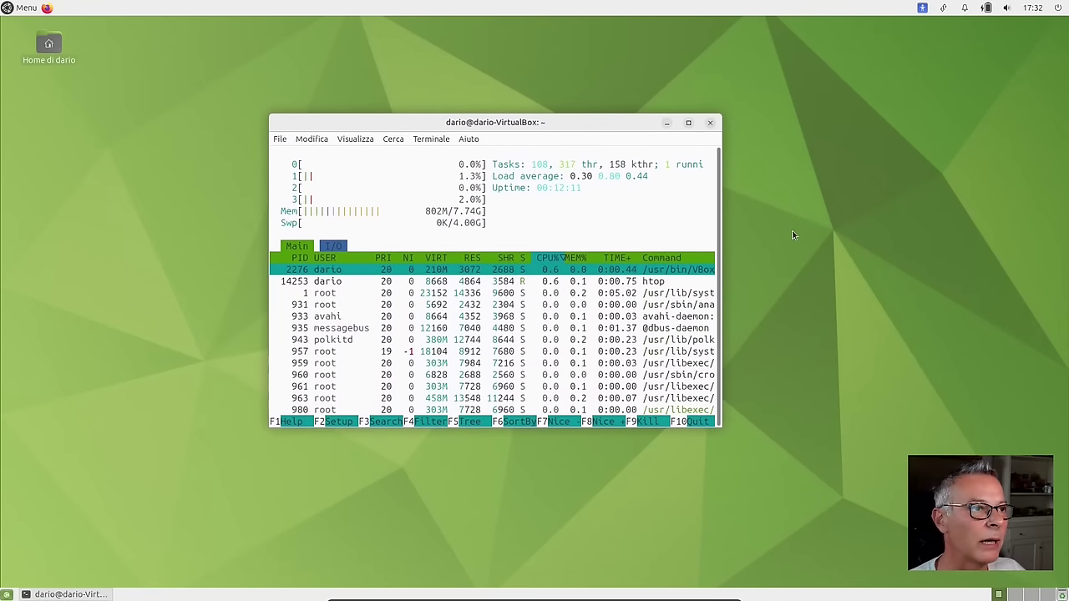
pyautogui.moveTo(573, 117); pyautogui.dragTo(606, 154)
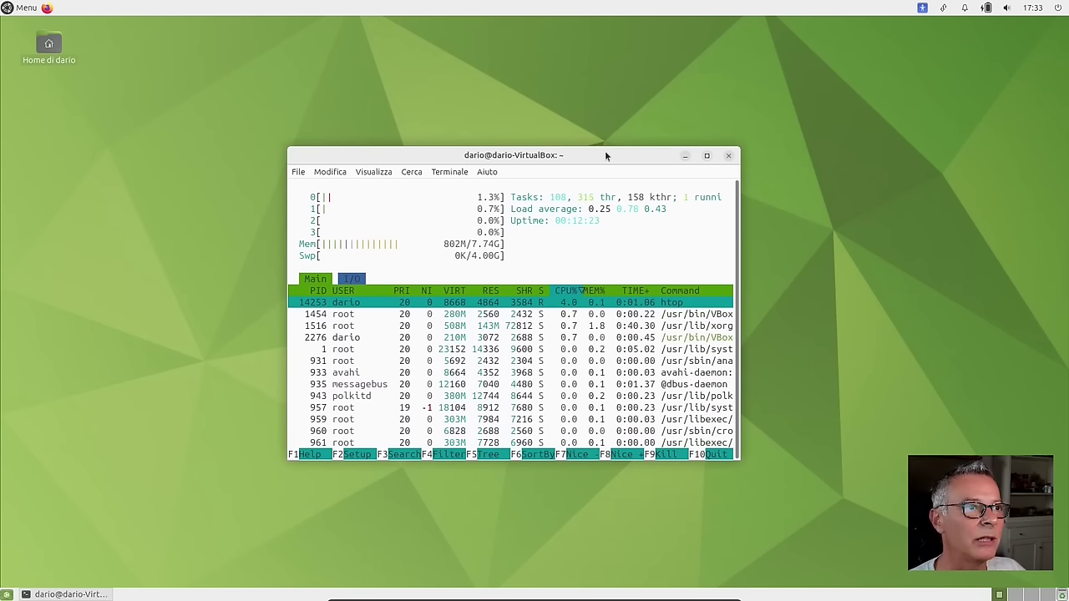
# Step: Move the terminal window slightly higher, quit htop and run neofetch
pyautogui.moveTo(606, 155)
pyautogui.mouseDown()
pyautogui.moveTo(601, 127)
pyautogui.moveTo(624, 144)
pyautogui.mouseUp()
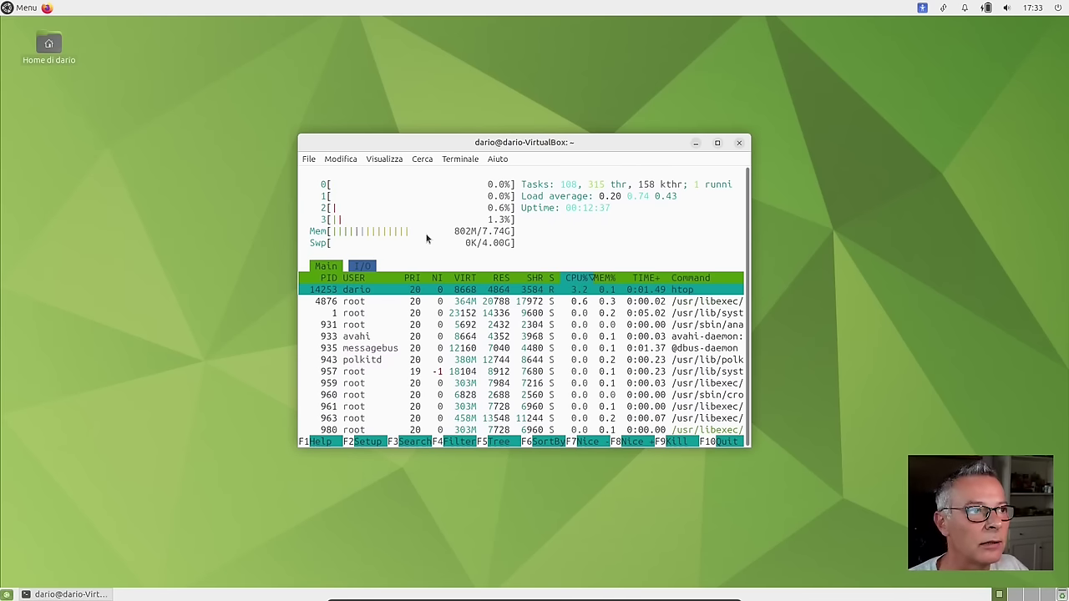
pyautogui.moveTo(560, 145); pyautogui.dragTo(556, 132)
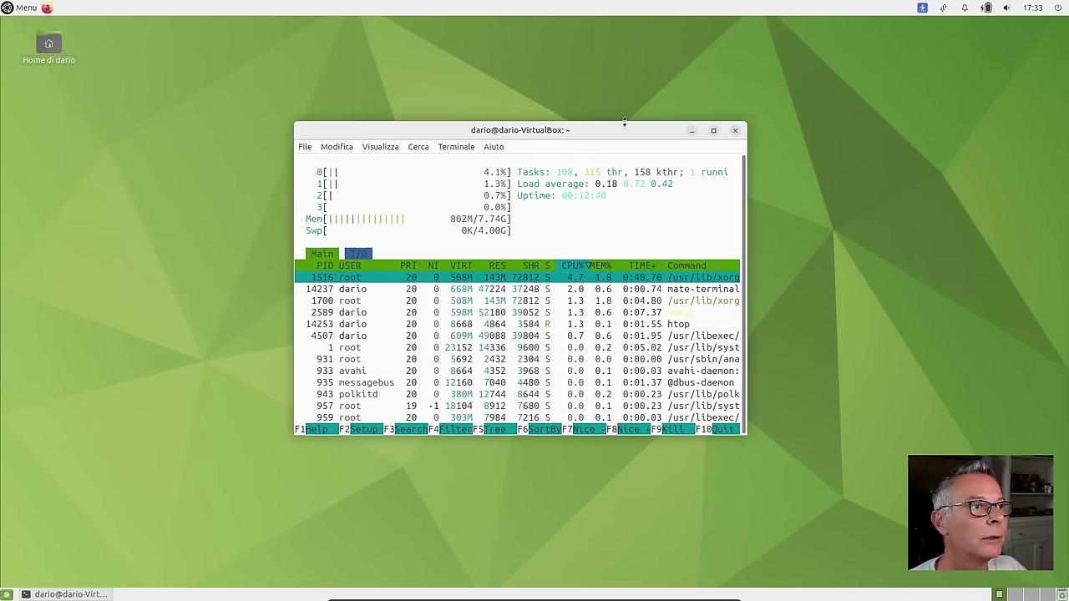
pyautogui.press('q')
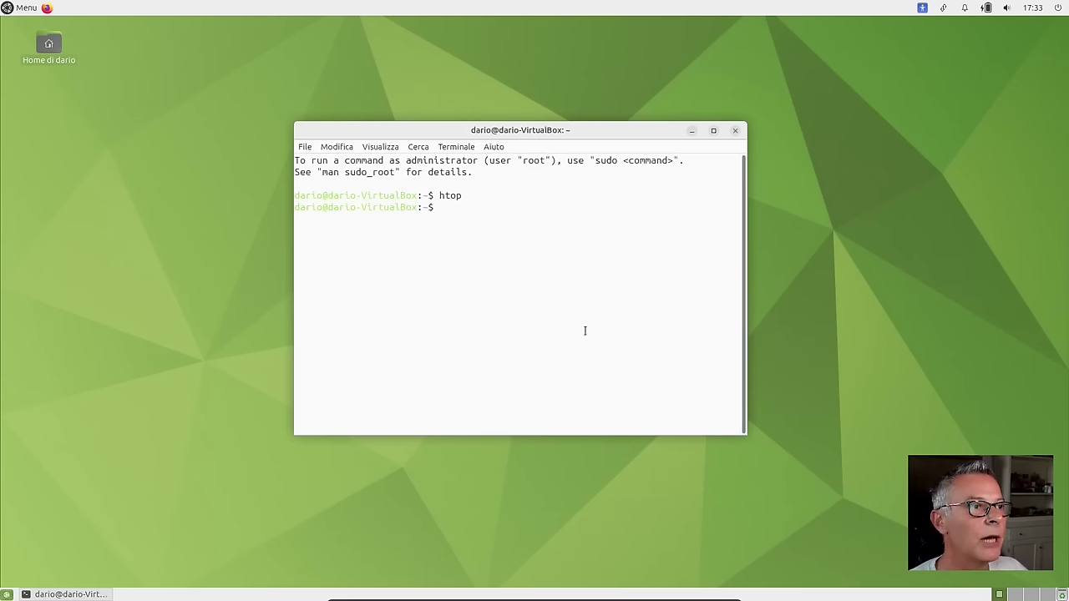
pyautogui.write('neofet')
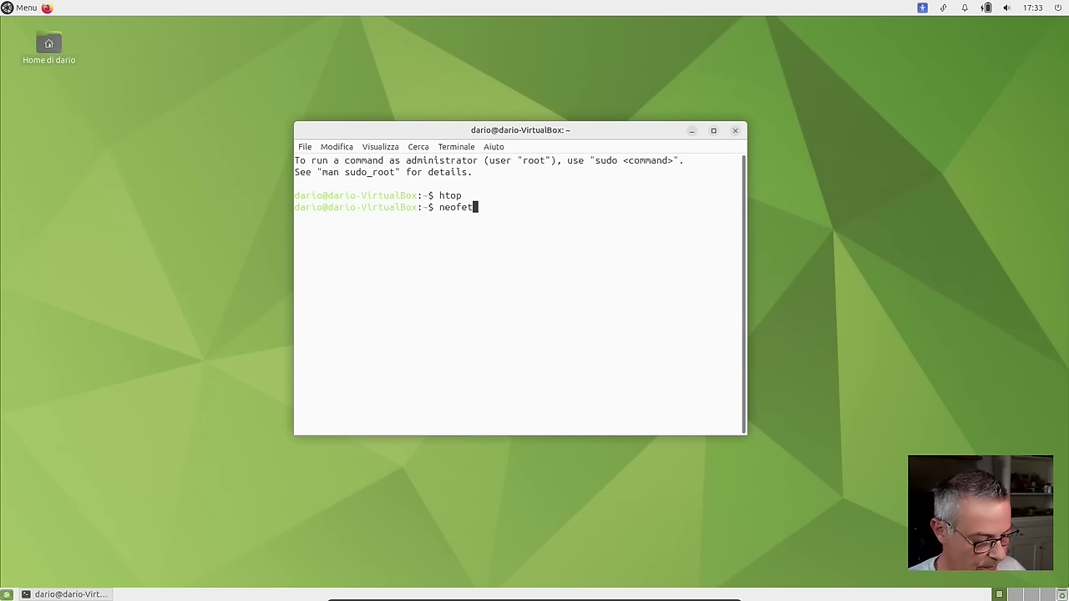
pyautogui.write('ch')
pyautogui.press('Return')
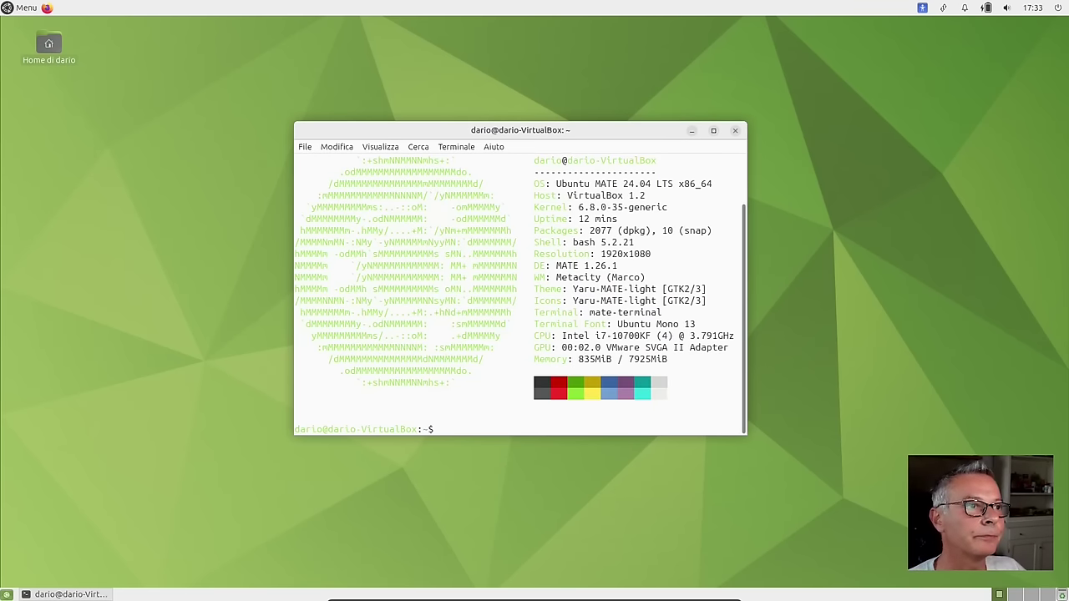
# Step: Examine the kernel, shell, package, desktop environment and window manager entries in the neofetch output, and close the terminal
pyautogui.moveTo(409, 130); pyautogui.dragTo(404, 118)
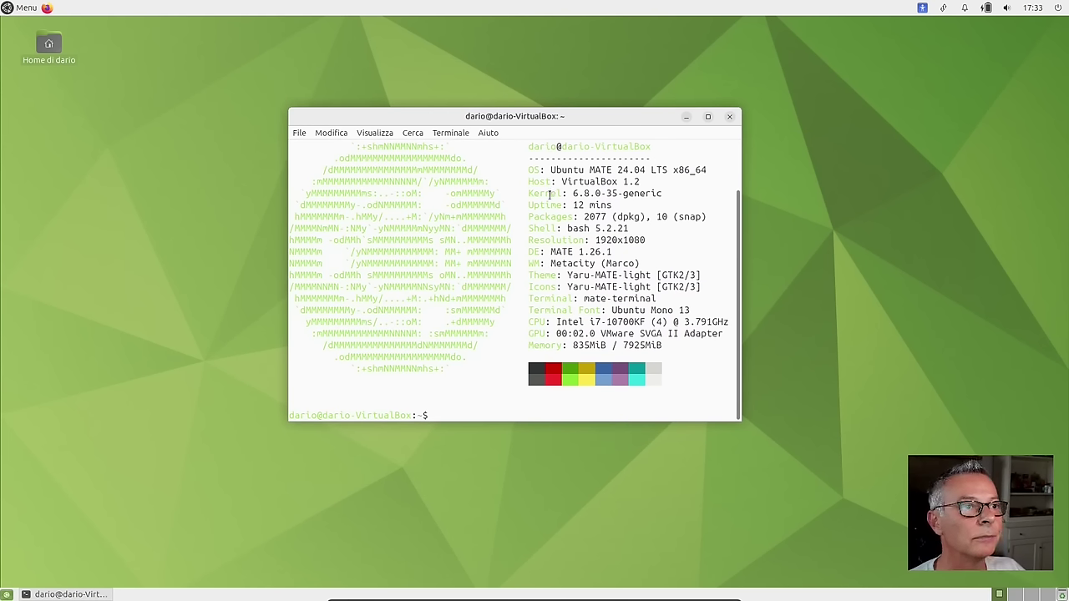
pyautogui.moveTo(573, 193); pyautogui.dragTo(673, 194)
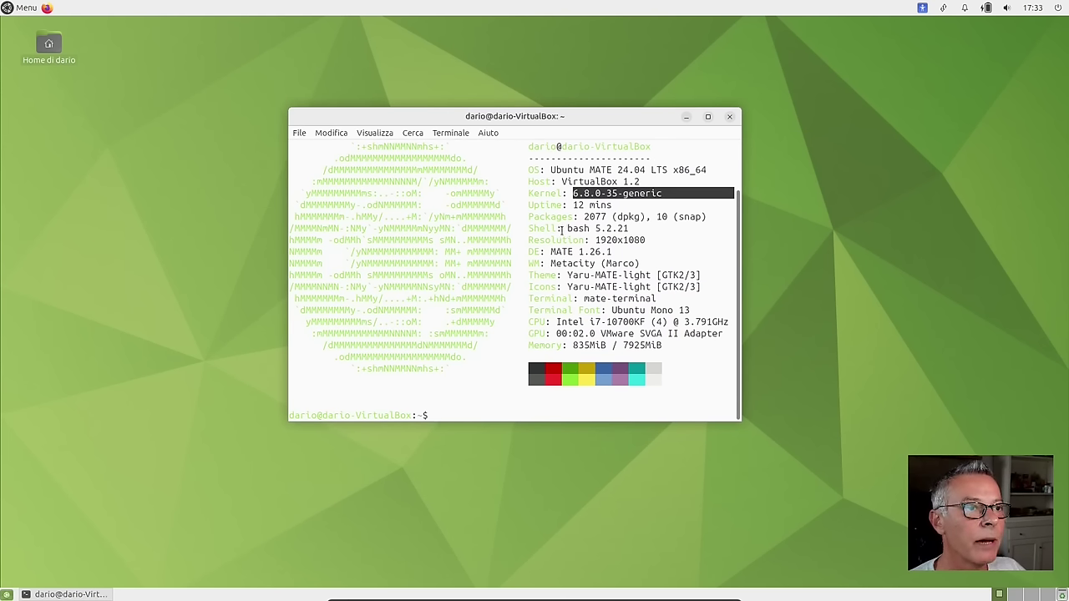
pyautogui.moveTo(562, 228); pyautogui.dragTo(635, 228)
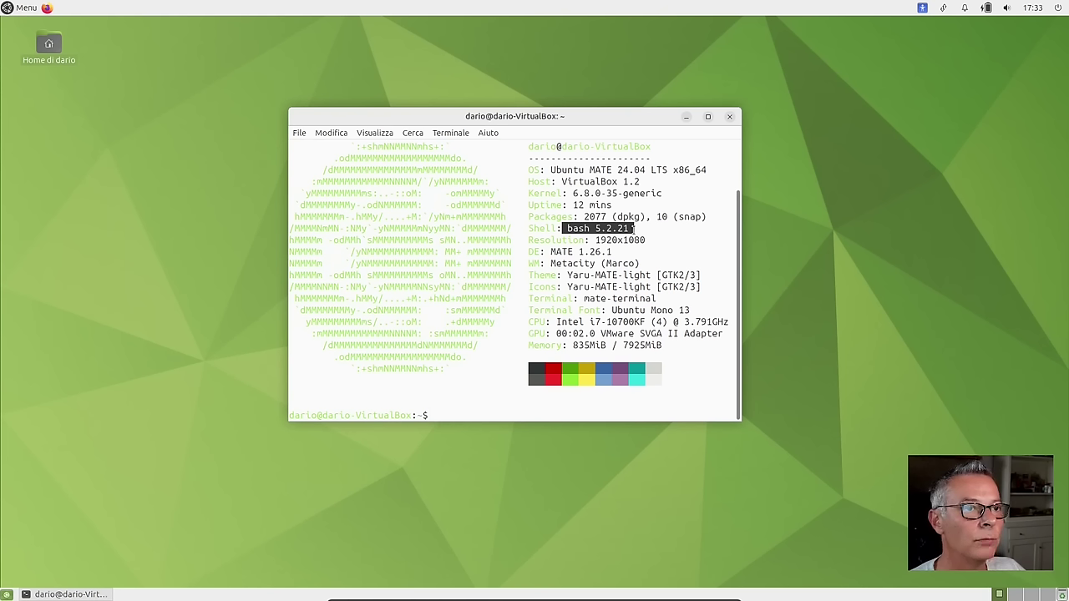
pyautogui.click(660, 232)
pyautogui.doubleClick(662, 216)
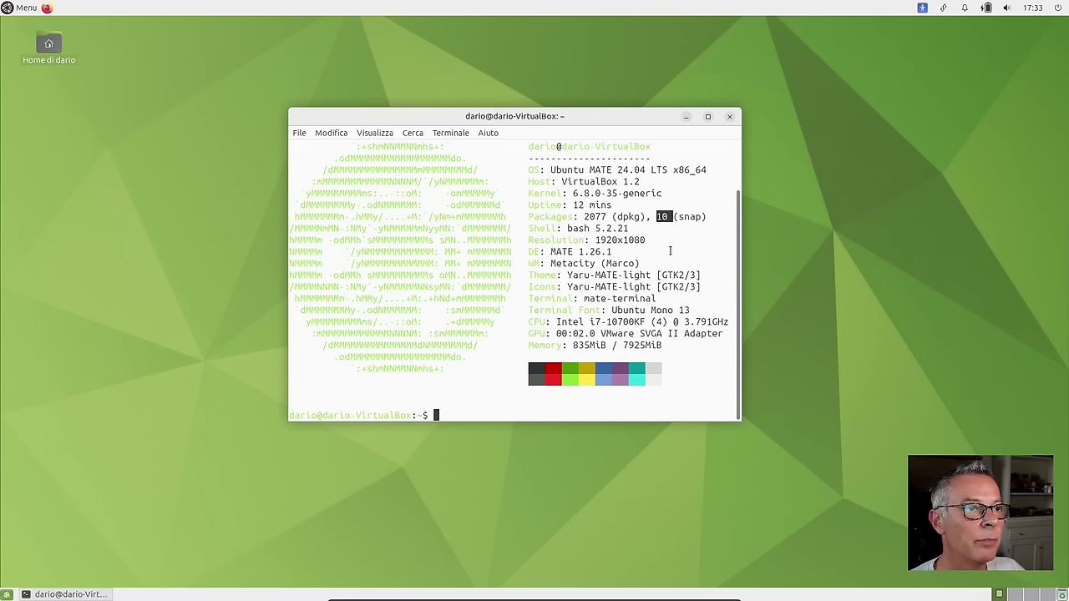
pyautogui.moveTo(586, 216); pyautogui.dragTo(608, 217)
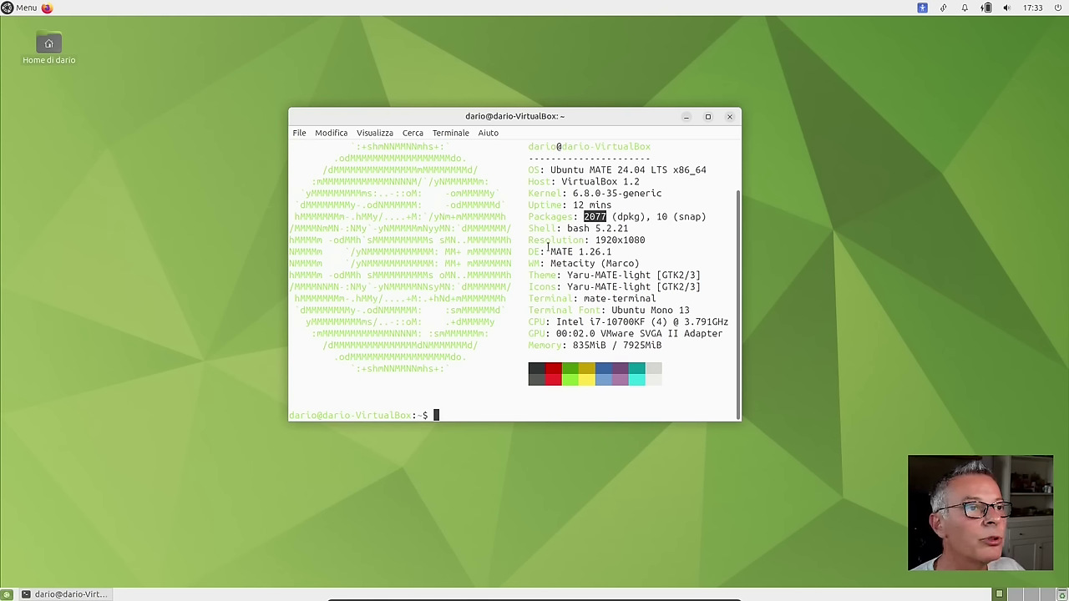
pyautogui.click(610, 251)
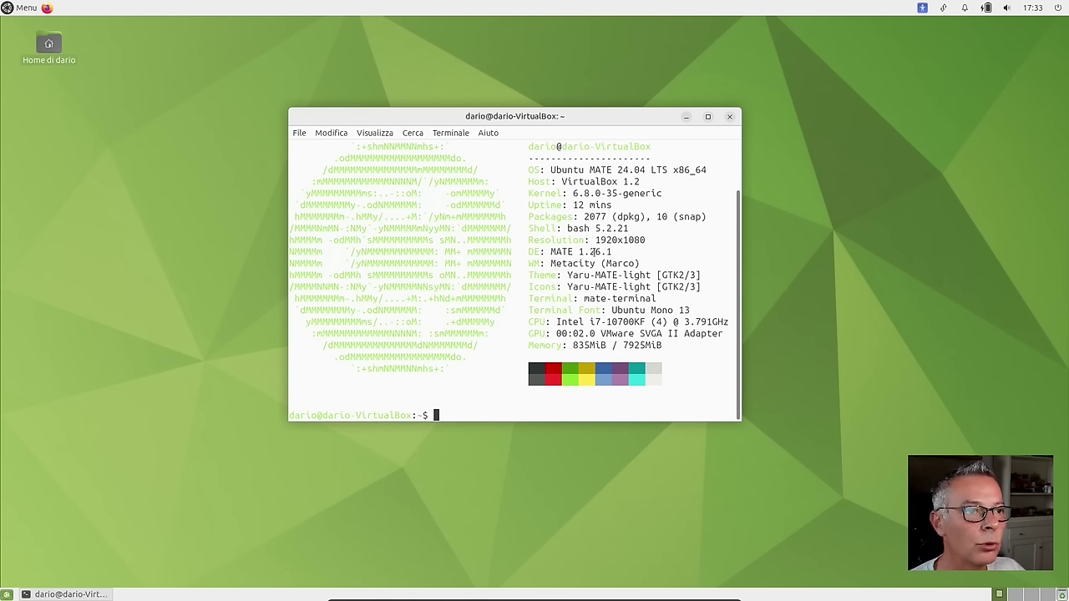
pyautogui.moveTo(551, 263); pyautogui.dragTo(594, 265)
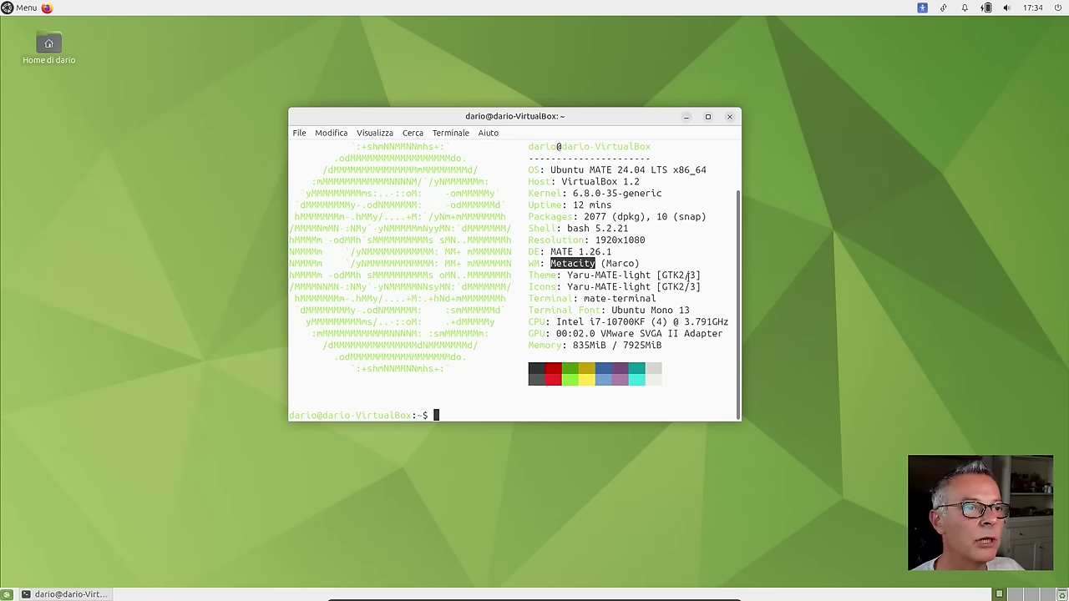
pyautogui.click(50, 41)
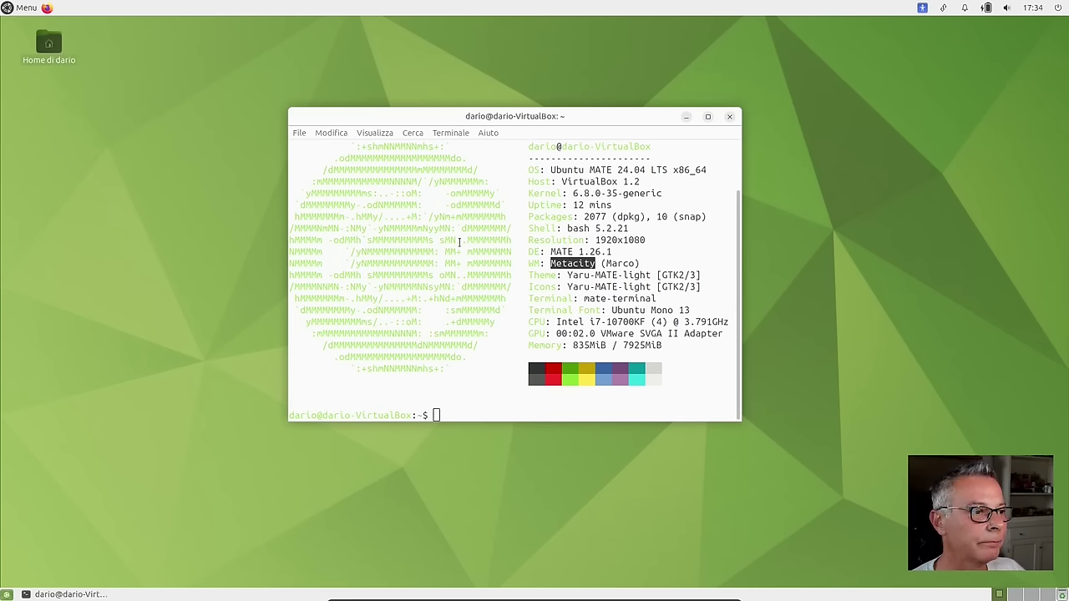
pyautogui.click(729, 116)
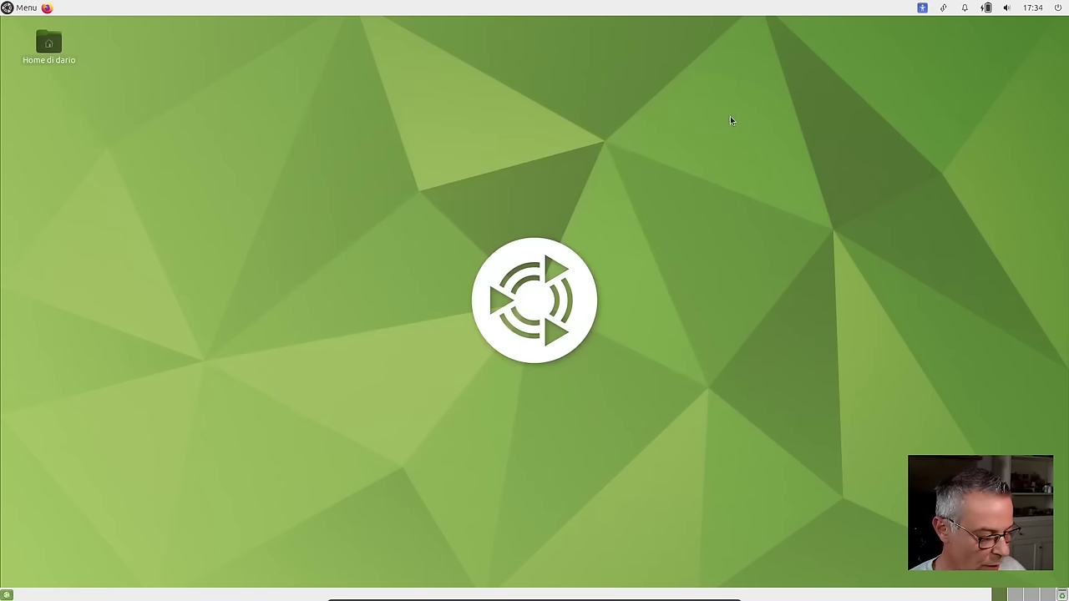
# Step: Run snap list in a new terminal, then enlarge the window and move it nearer the centre of the desktop
pyautogui.hotkey('ctrl', 'alt', 't')
pyautogui.write('snap list')
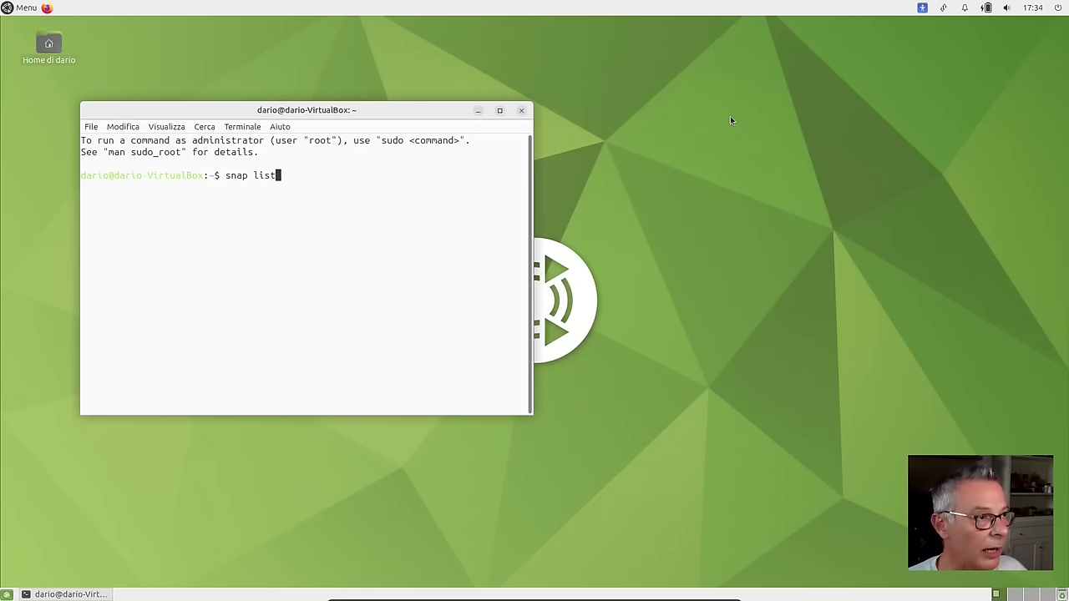
pyautogui.press('Return')
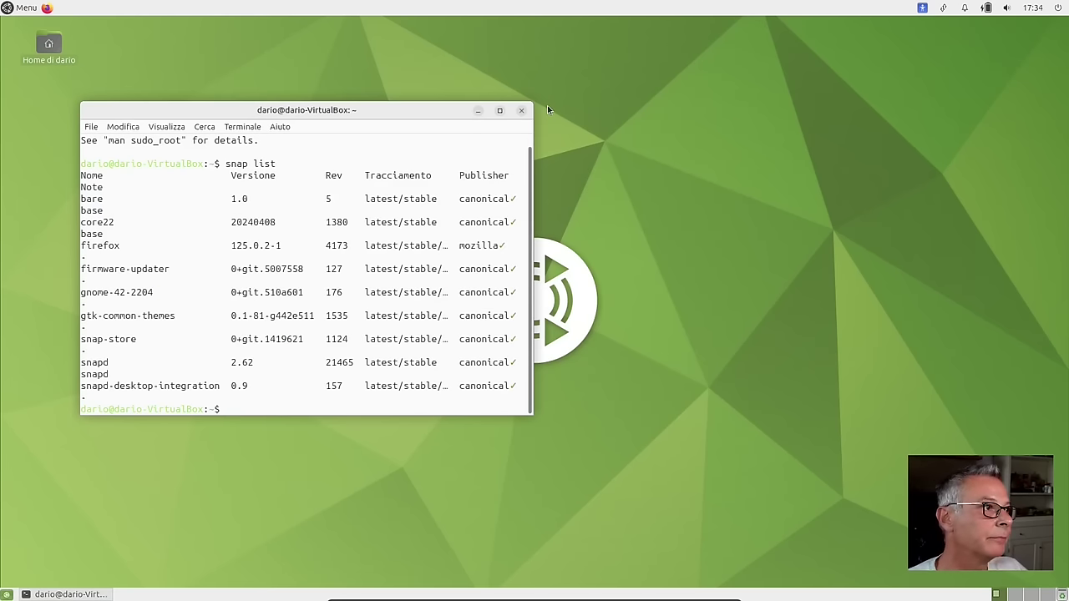
pyautogui.moveTo(533, 416); pyautogui.dragTo(720, 442)
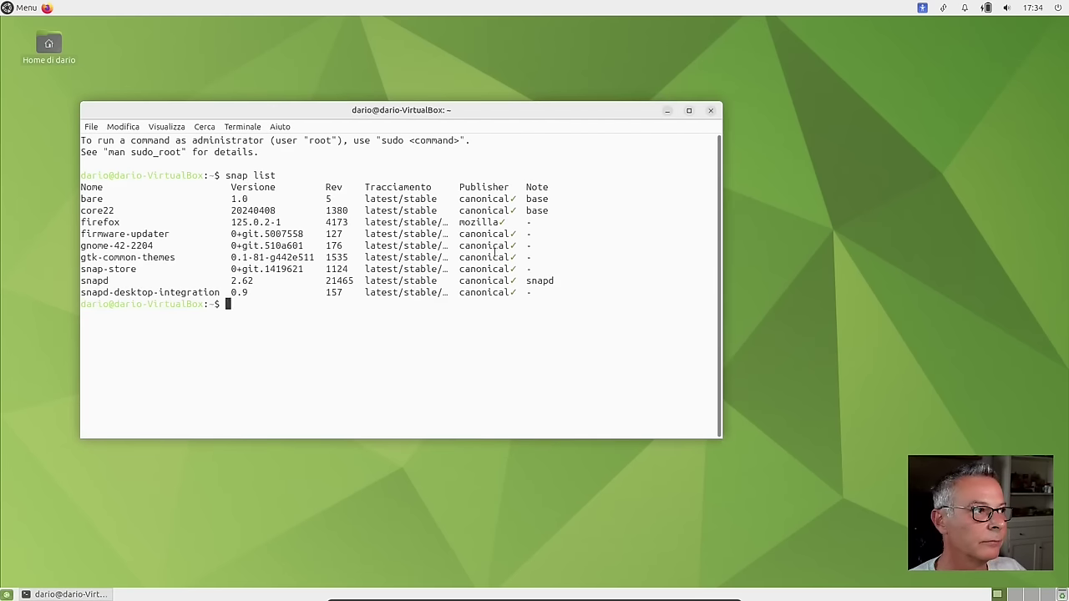
pyautogui.moveTo(447, 115); pyautogui.dragTo(626, 117)
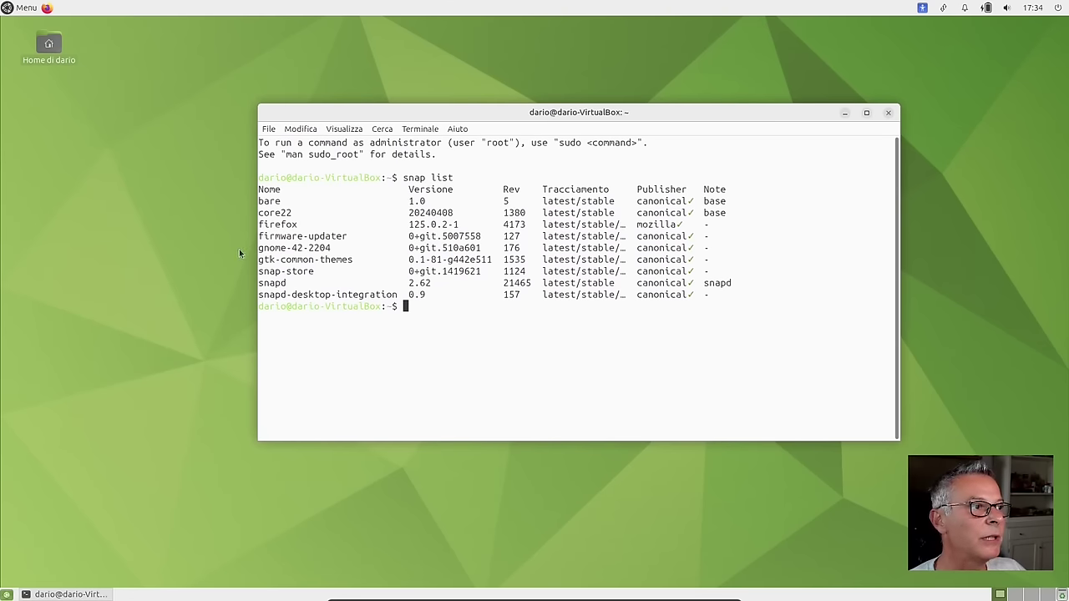
# Step: Review the gnome-42-2204, gtk-common-themes and snap-store entries among the installed snaps
pyautogui.moveTo(276, 248); pyautogui.dragTo(352, 243)
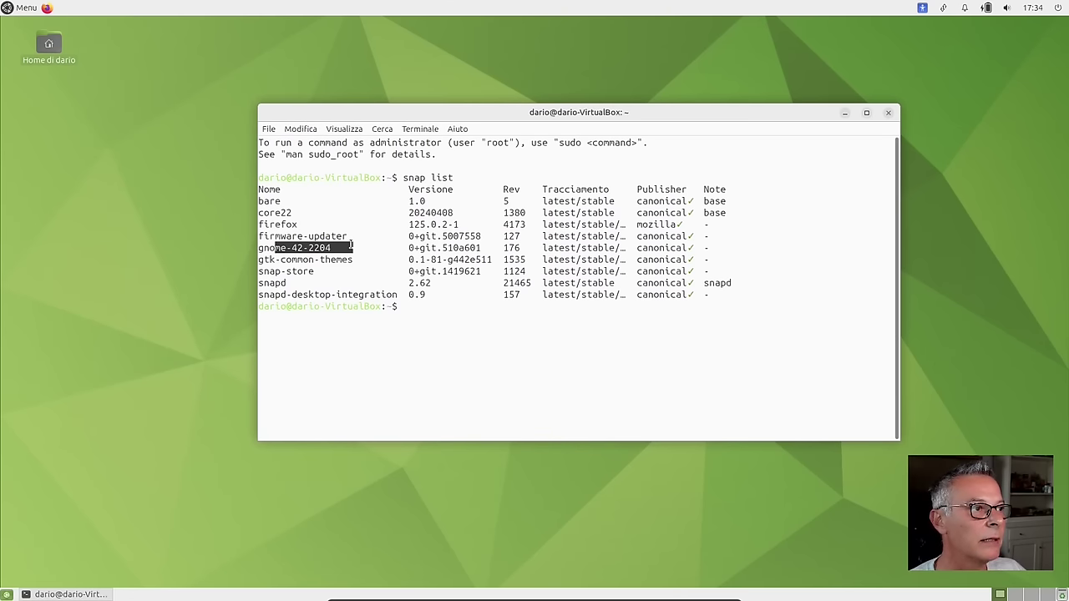
pyautogui.moveTo(264, 260); pyautogui.dragTo(359, 272)
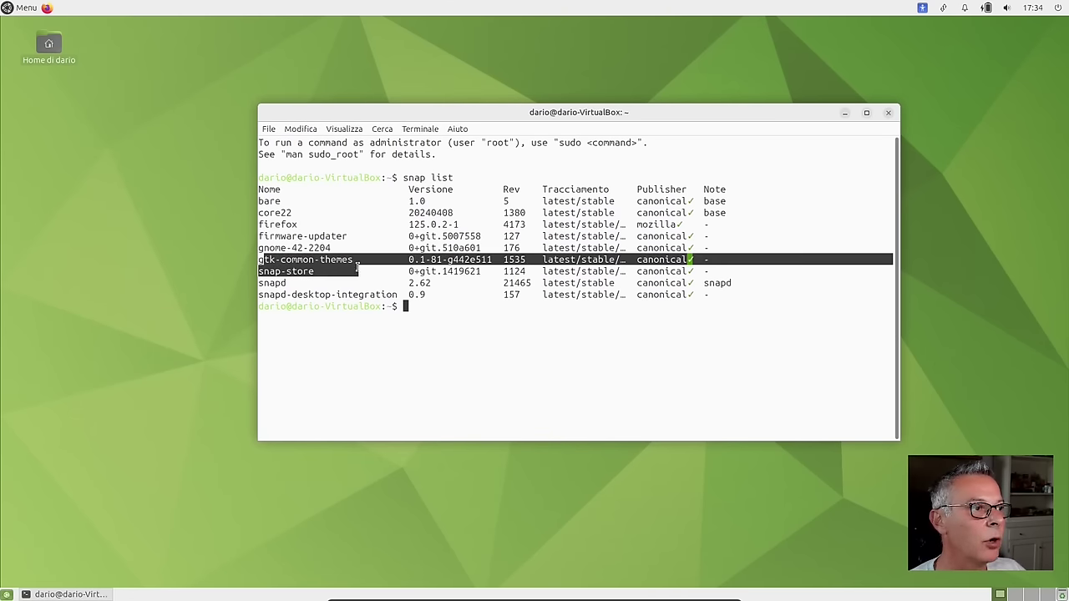
pyautogui.click(292, 265)
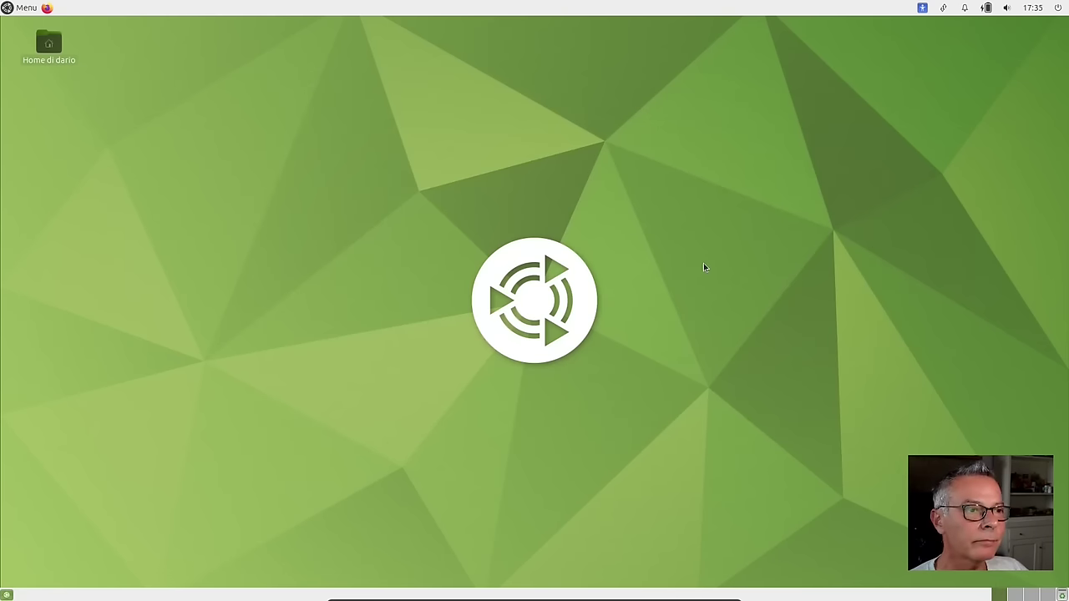
# Step: Search the installed applications for "bout" and dismiss the search
pyautogui.click(10, 10)
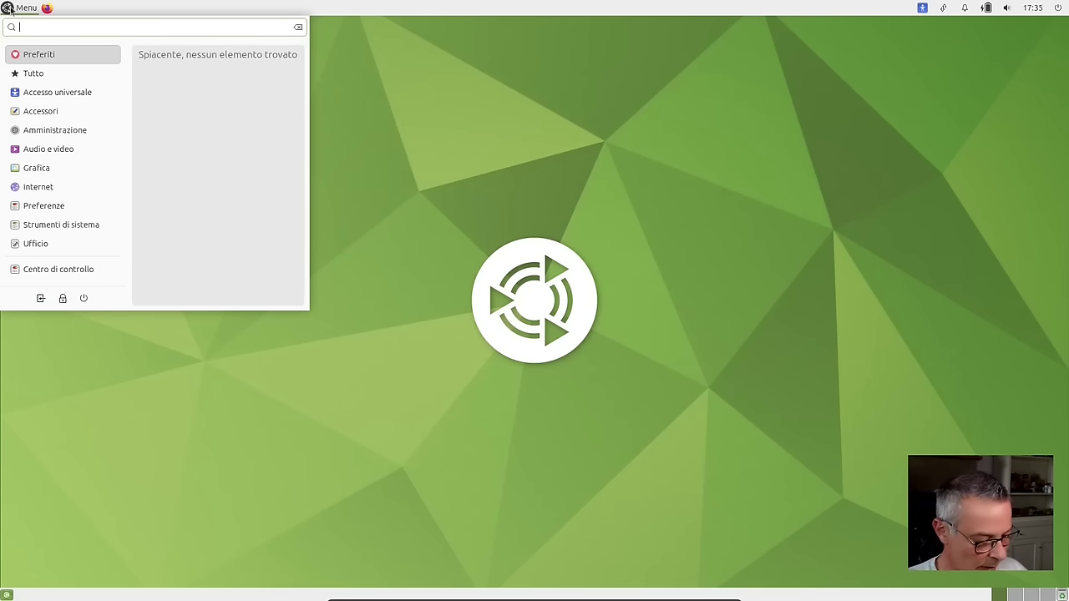
pyautogui.write('bout')
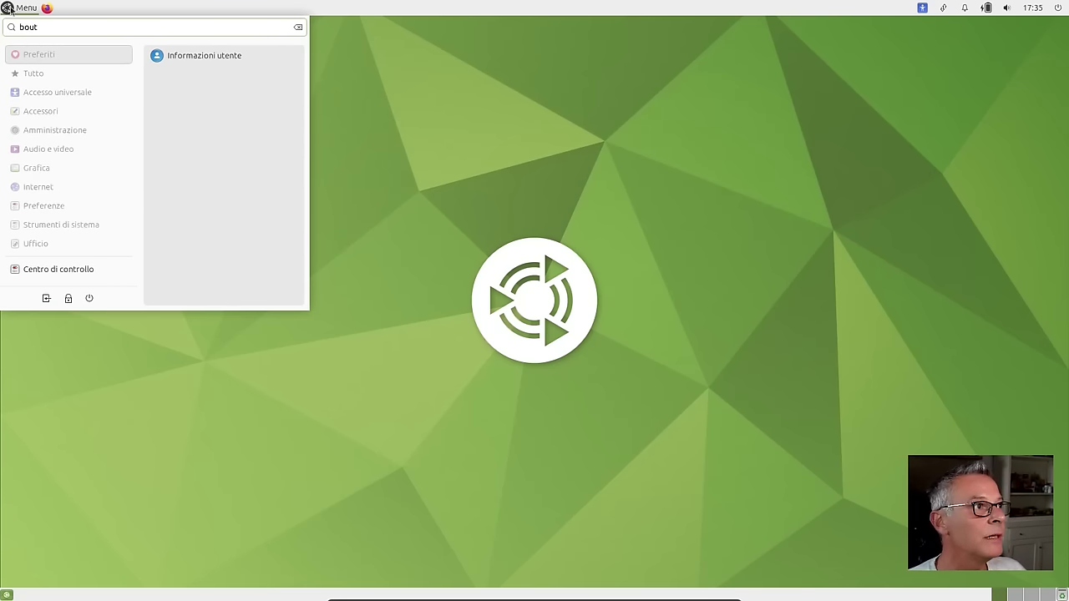
pyautogui.click(10, 9)
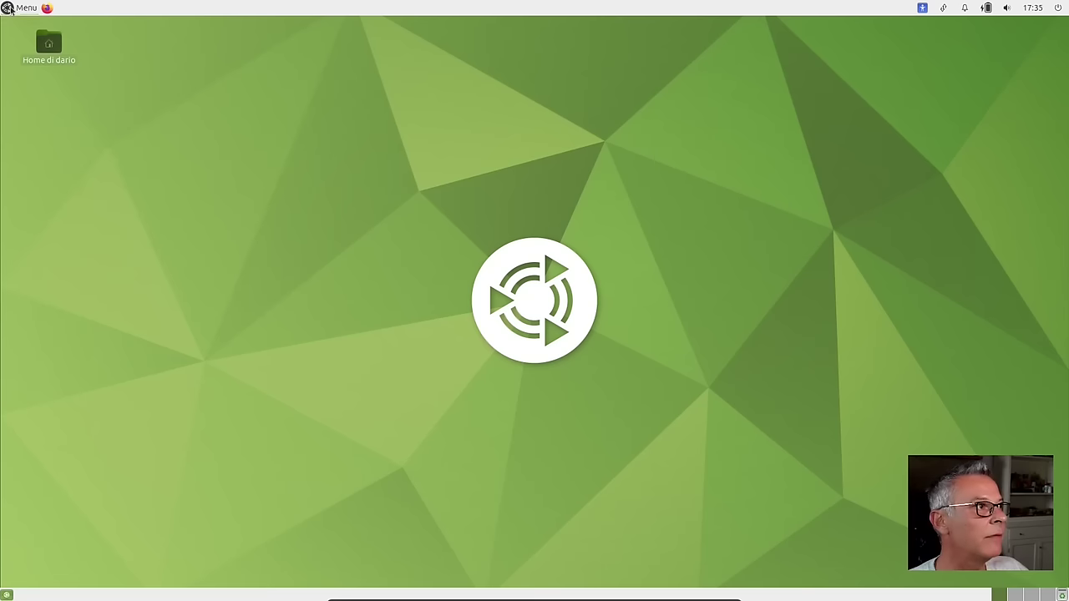
# Step: Open App Center from the Amministrazione category and move its window nearer the centre of the desktop
pyautogui.click(10, 10)
pyautogui.click(71, 137)
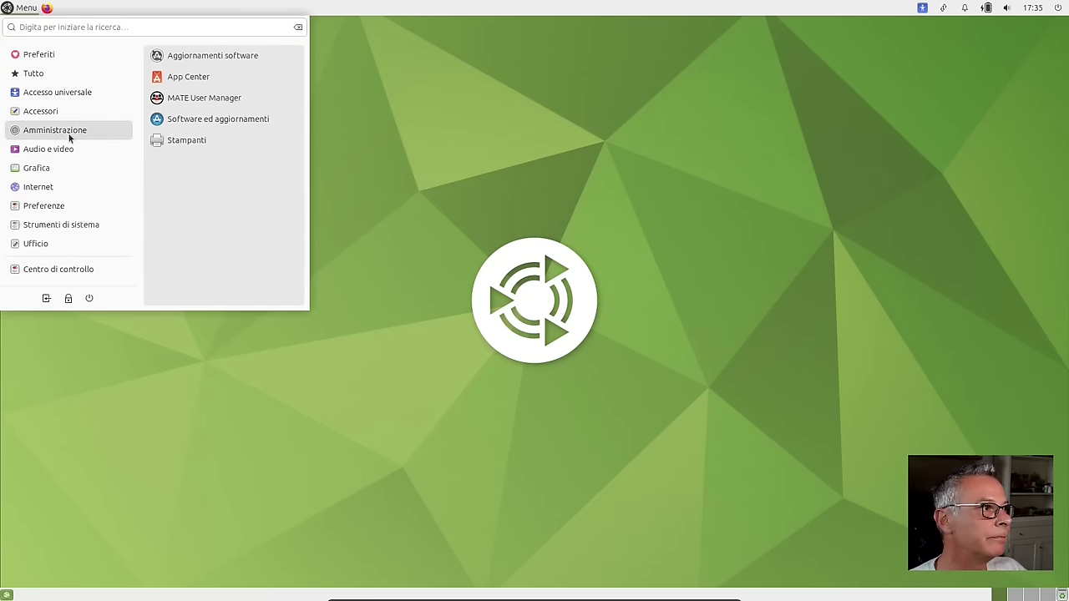
pyautogui.click(204, 76)
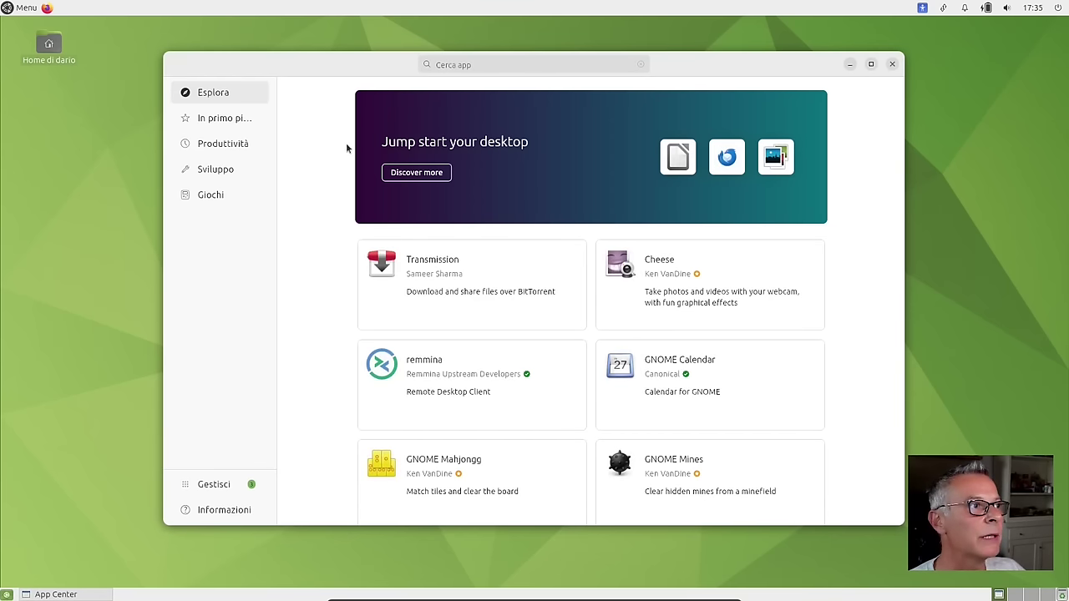
pyautogui.moveTo(364, 64); pyautogui.dragTo(366, 73)
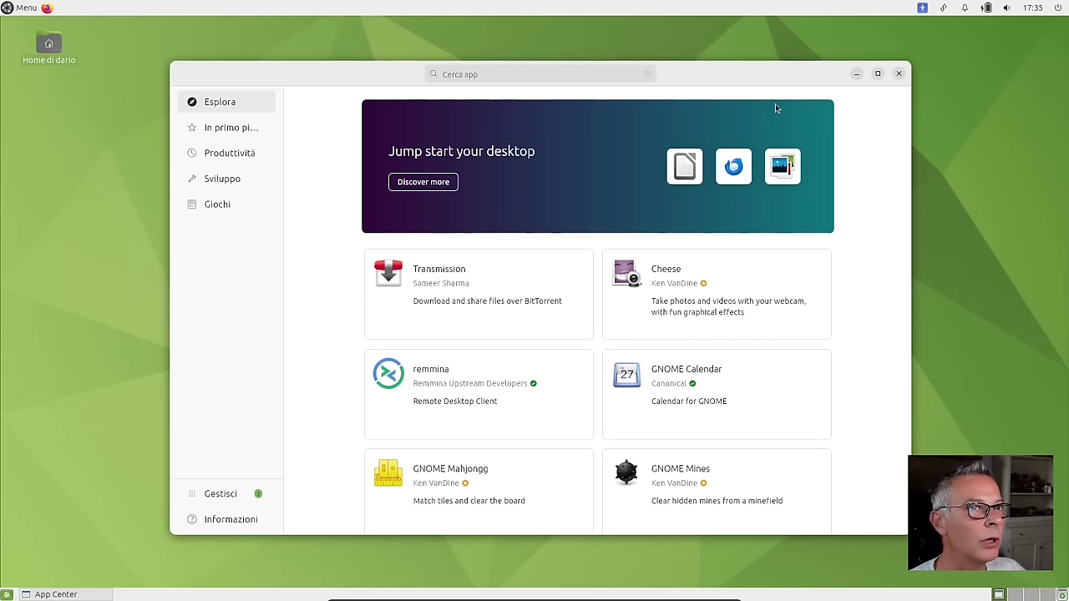
pyautogui.moveTo(771, 77)
pyautogui.mouseDown()
pyautogui.moveTo(725, 113)
pyautogui.moveTo(782, 105)
pyautogui.moveTo(784, 91)
pyautogui.mouseUp()
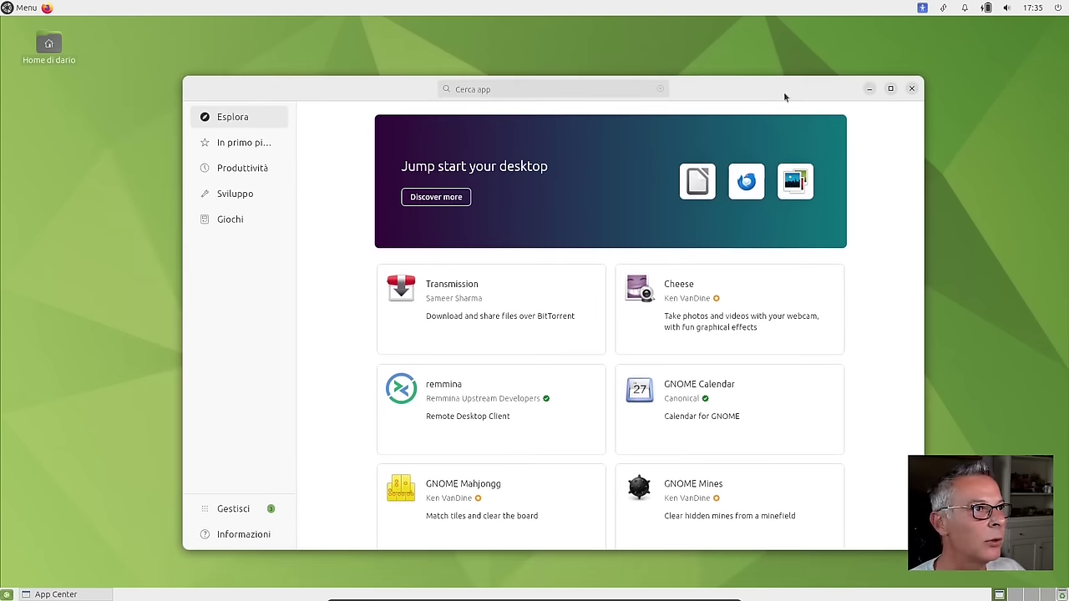
# Step: View App Center's In primo piano apps and its version information, and return to the Esplora page
pyautogui.click(240, 137)
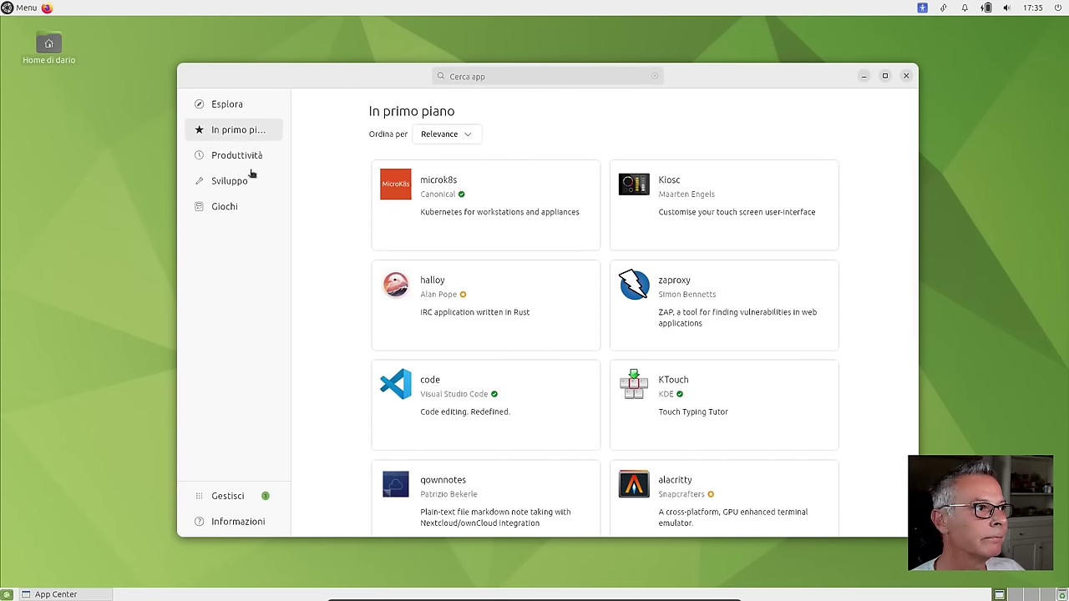
pyautogui.click(238, 522)
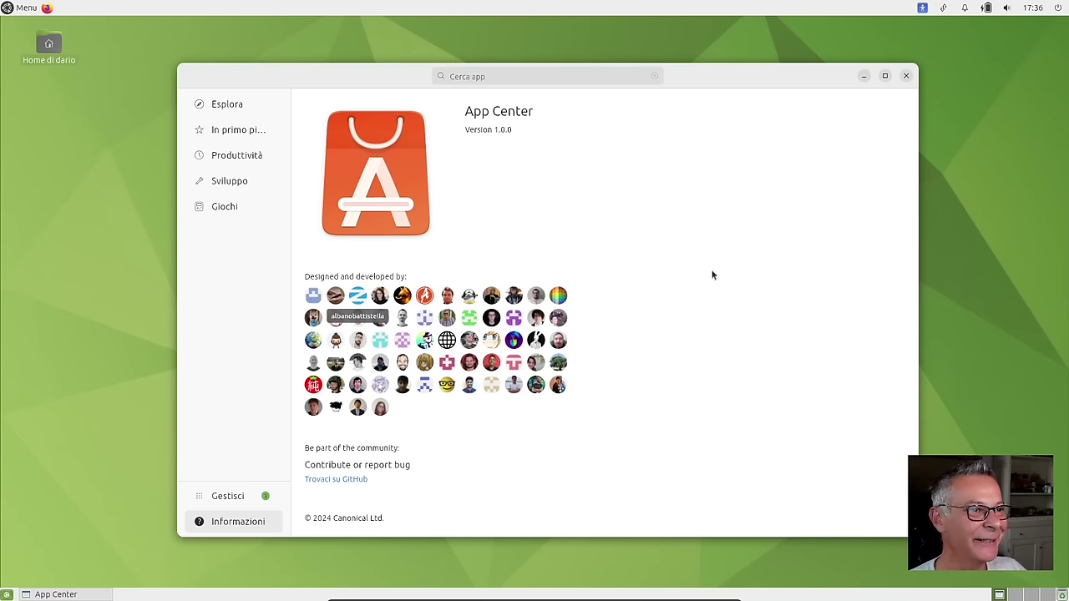
pyautogui.click(204, 105)
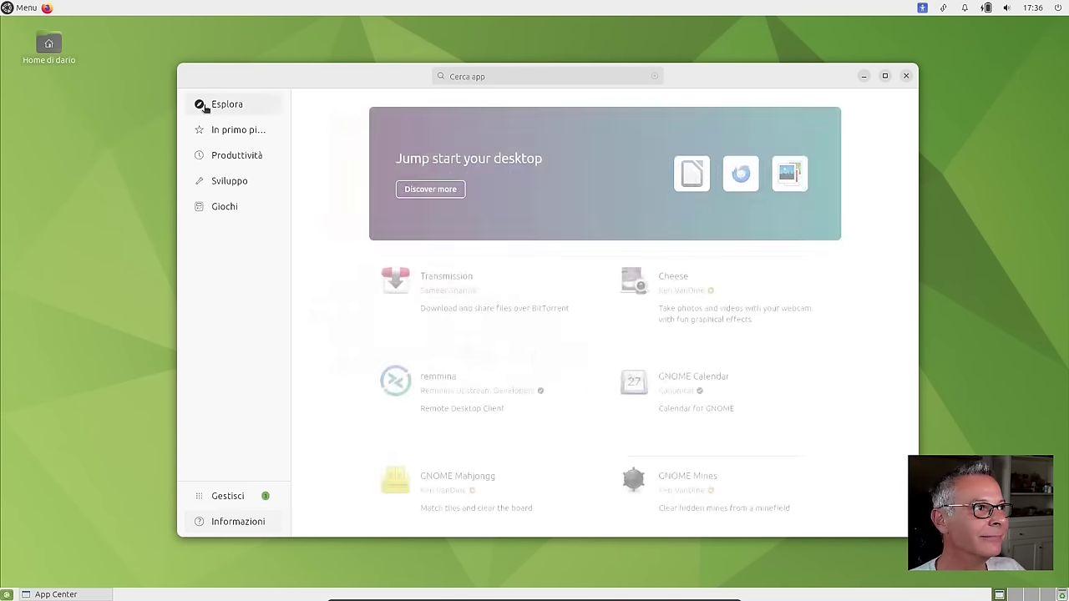
# Step: Search App Center for "kdenlive", open the kdenlive snap's page and show its available release channels
pyautogui.click(569, 77)
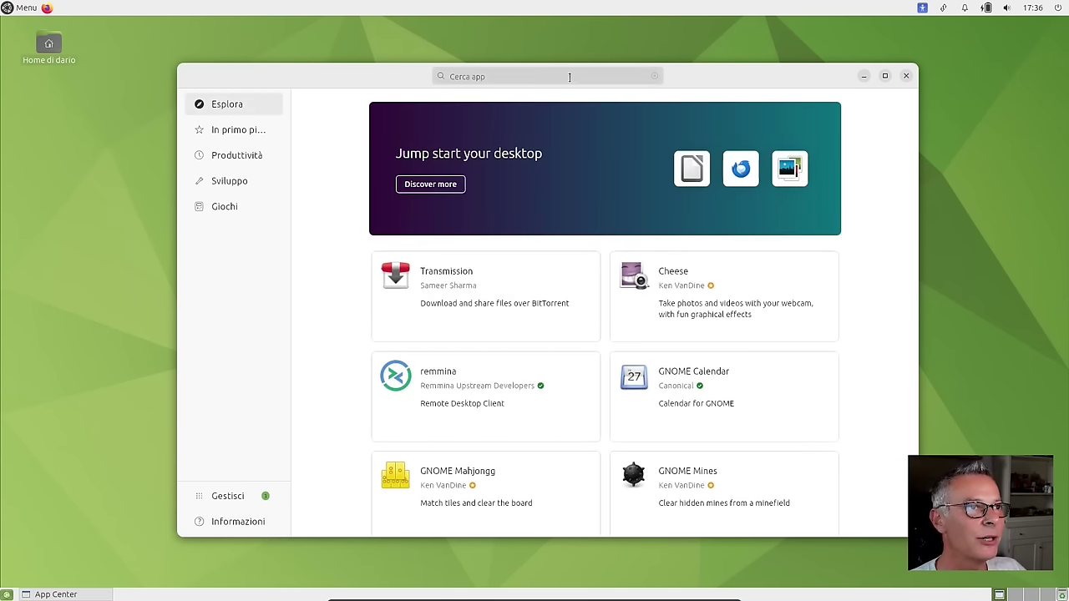
pyautogui.write('kdenlive')
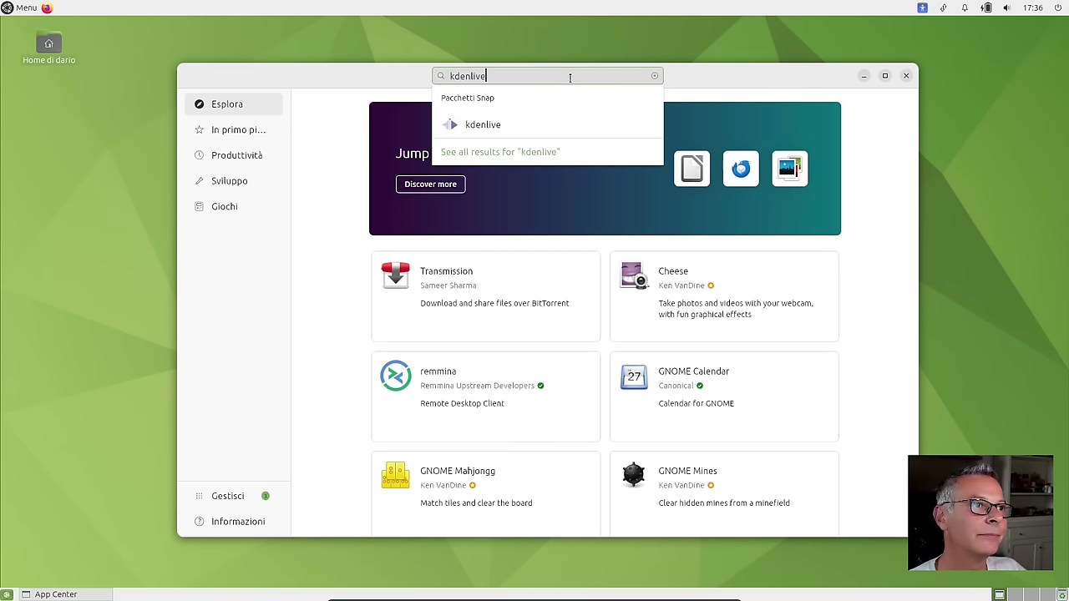
pyautogui.click(484, 125)
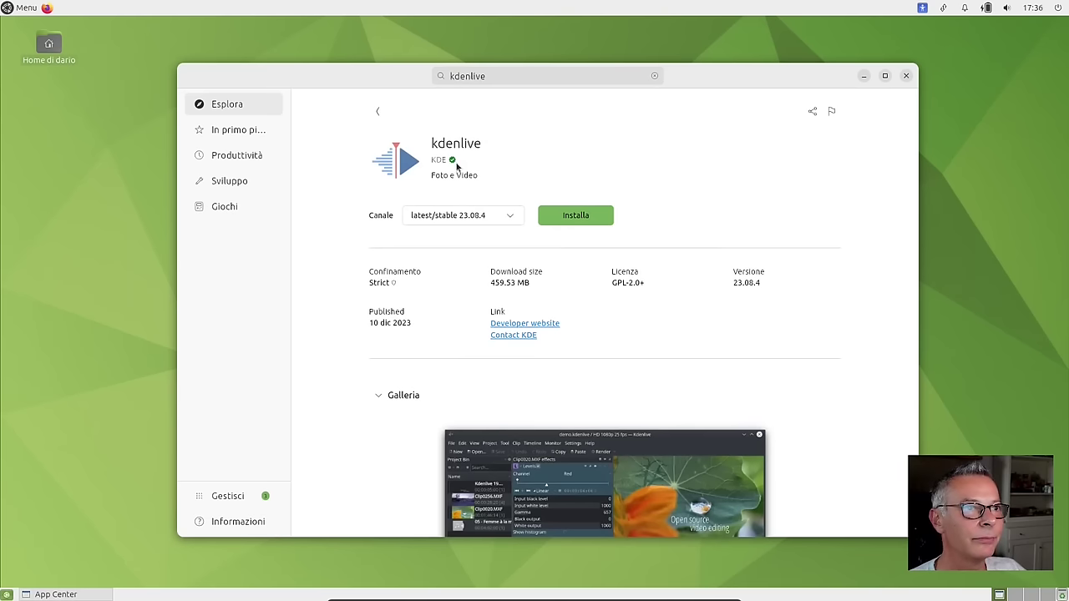
pyautogui.click(518, 220)
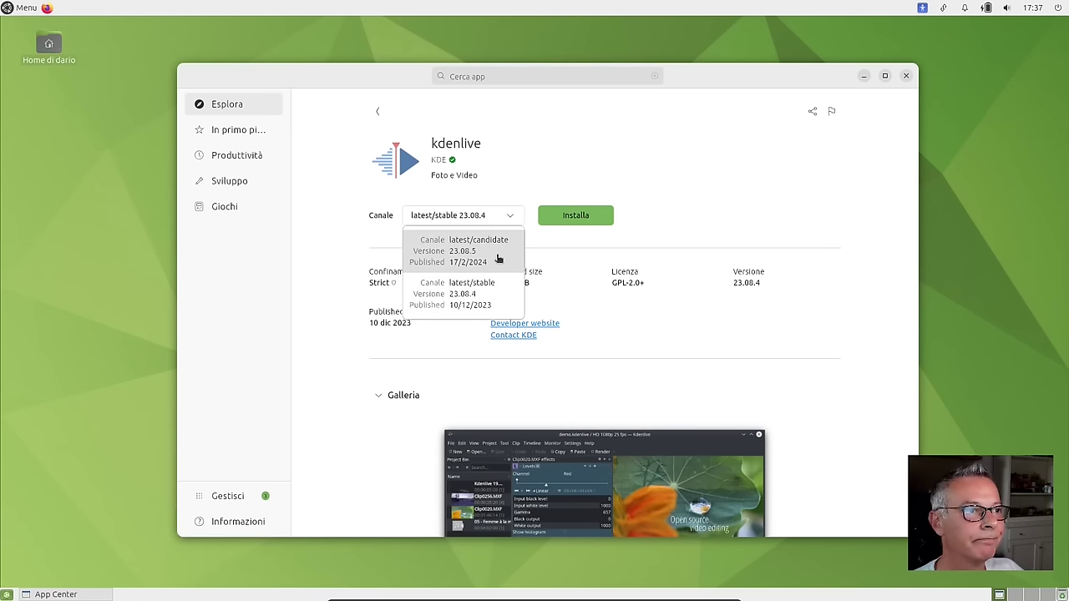
# Step: Search App Center for "gimp", open the GNU Image Manipulation Program snap's page and view its available release channels
pyautogui.click(488, 76)
pyautogui.write('gimp')
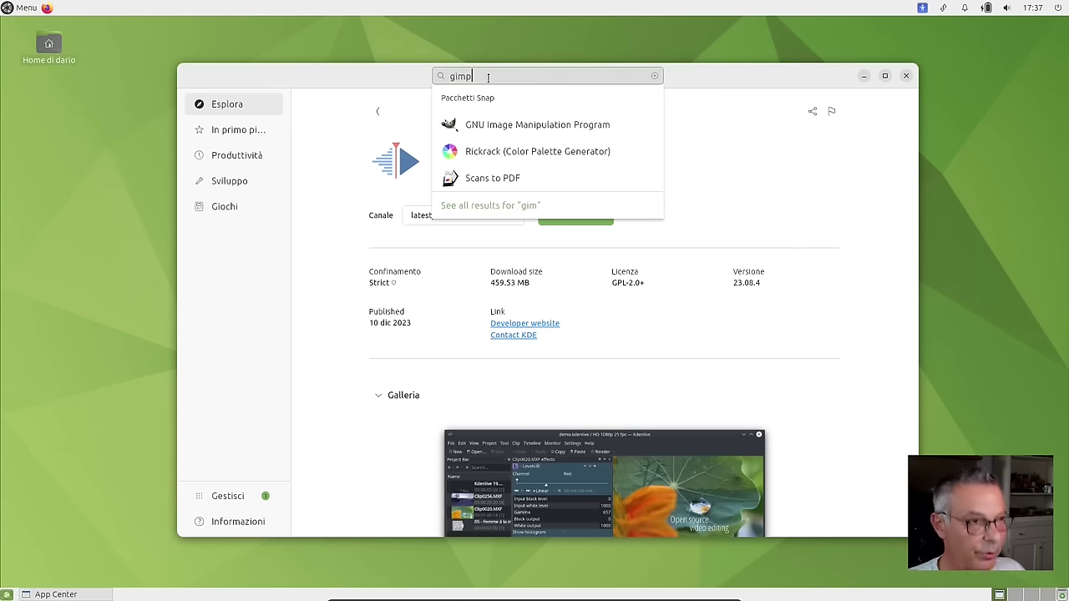
pyautogui.click(525, 129)
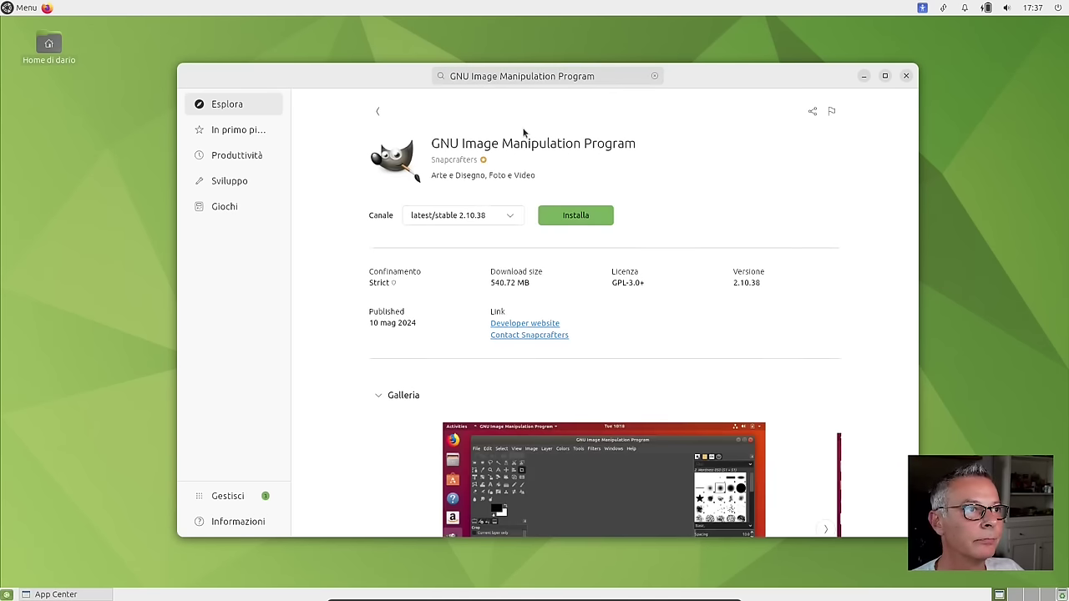
pyautogui.click(494, 220)
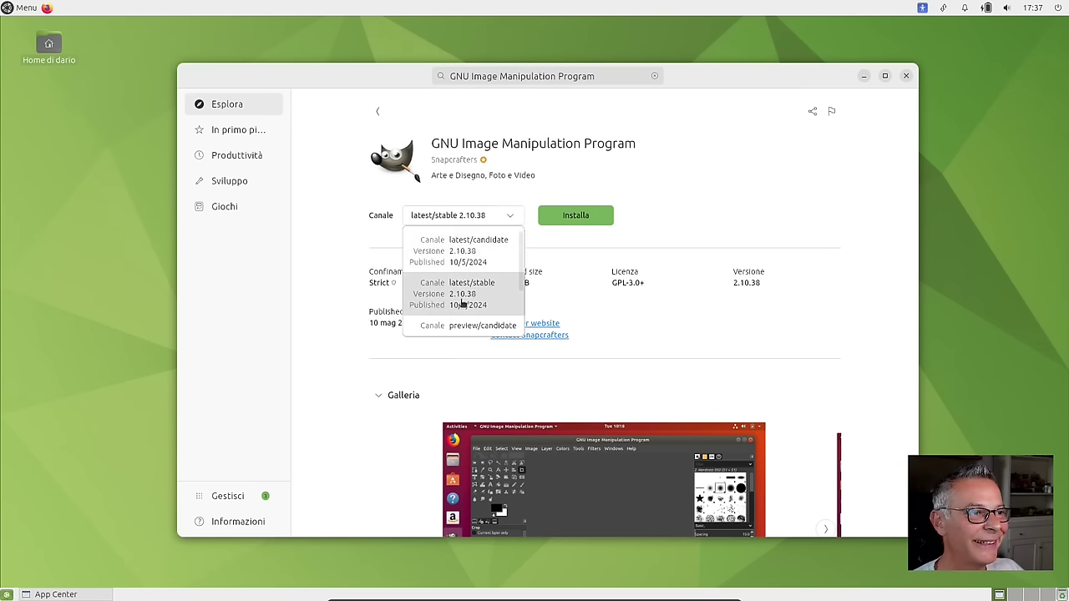
pyautogui.click(770, 219)
# Step: Return to App Center's Esplora page and browse its app suggestions, including the Featured Snaps section
pyautogui.click(226, 109)
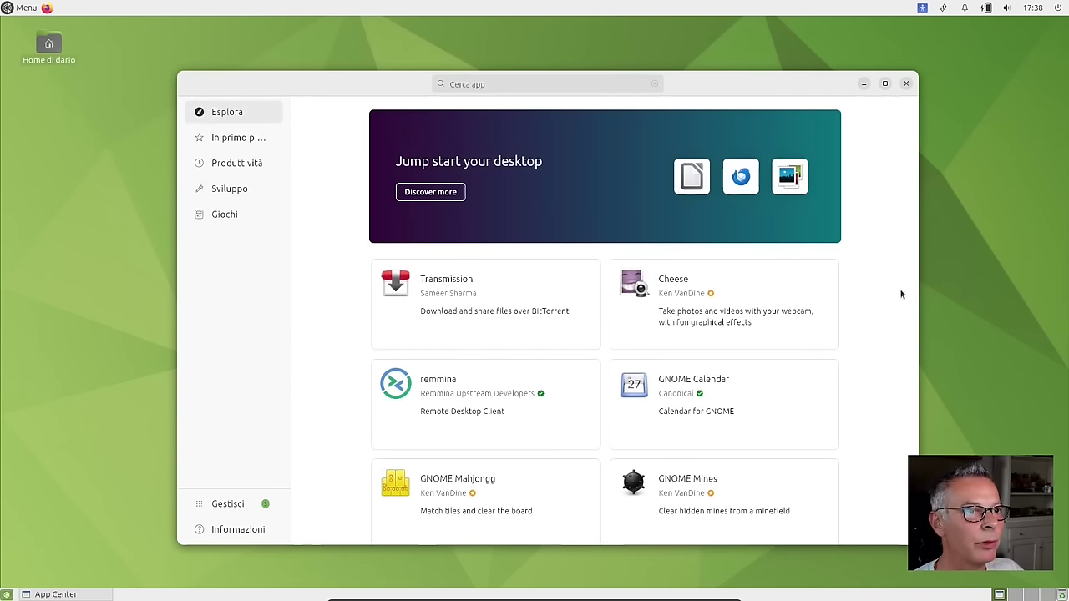
pyautogui.scroll(-5, 901, 287)
pyautogui.scroll(-3, 900, 287)
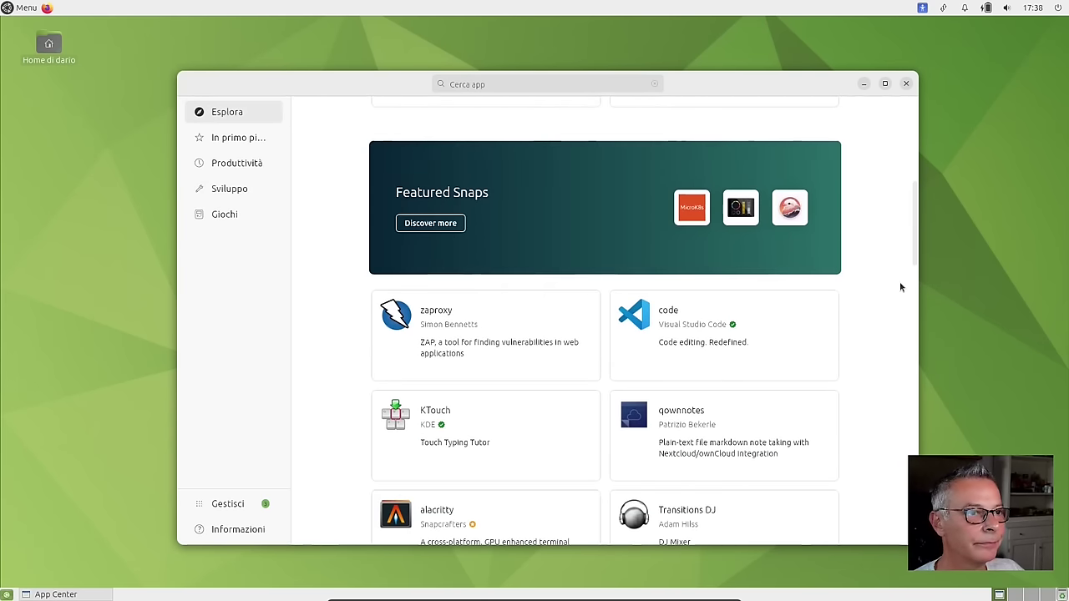
pyautogui.scroll(-1, 900, 288)
pyautogui.scroll(-1, 900, 287)
pyautogui.scroll(9, 901, 287)
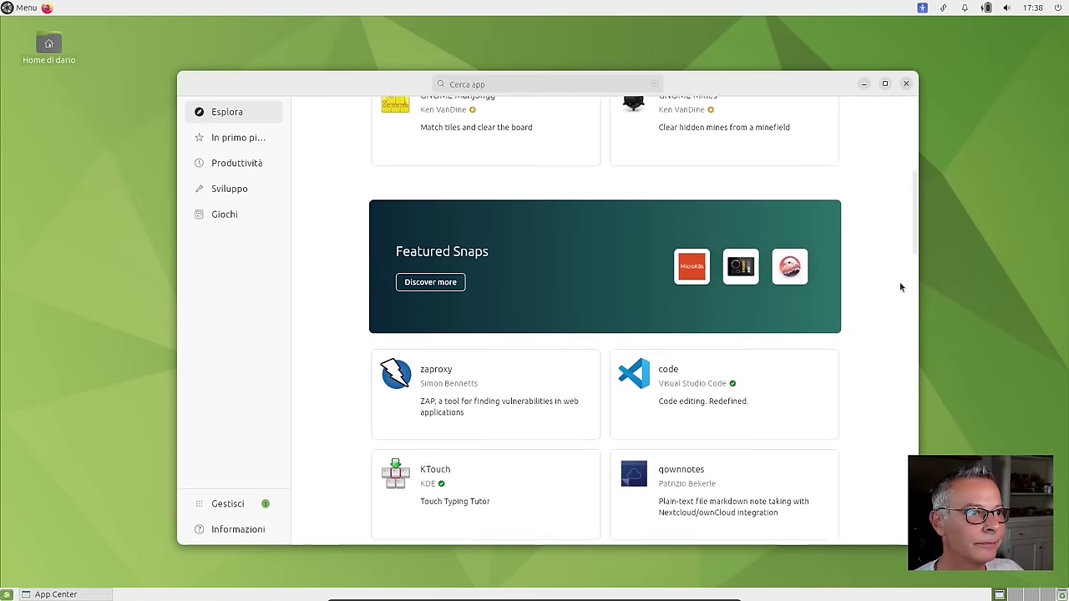